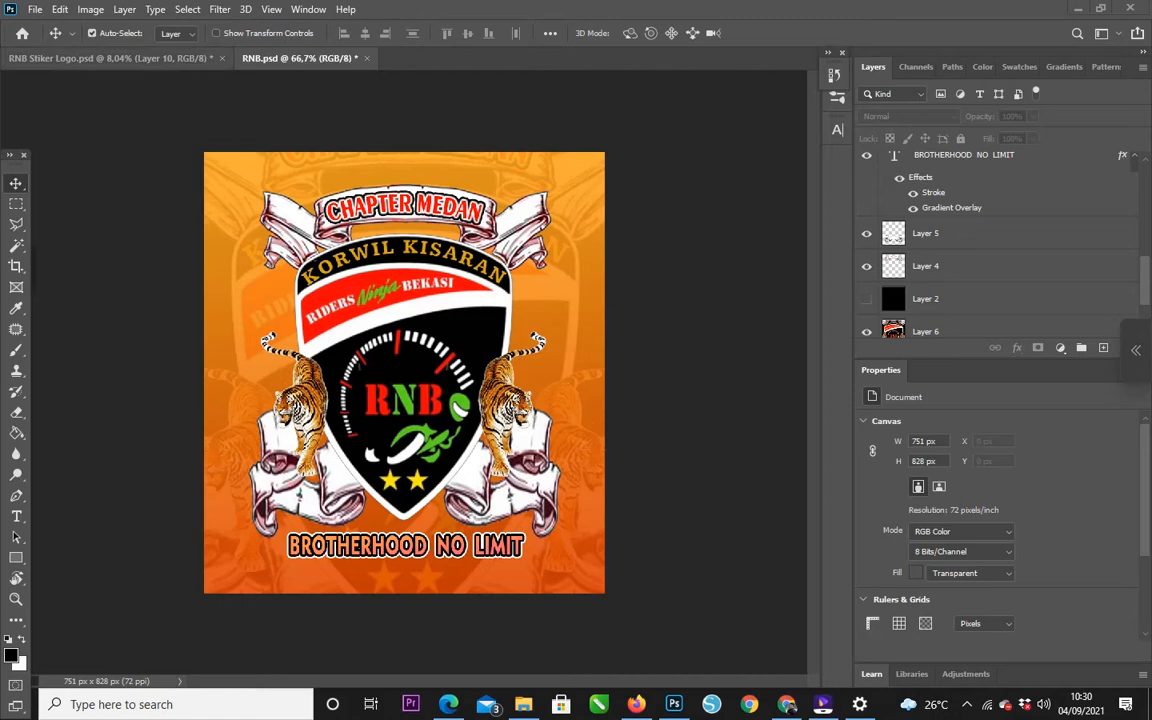
Create a new document from the 60 x 60 cm preset at 100 pixels/centimeter, setting width to 30 cm and height to 40 cm.
click(35, 9)
click(45, 26)
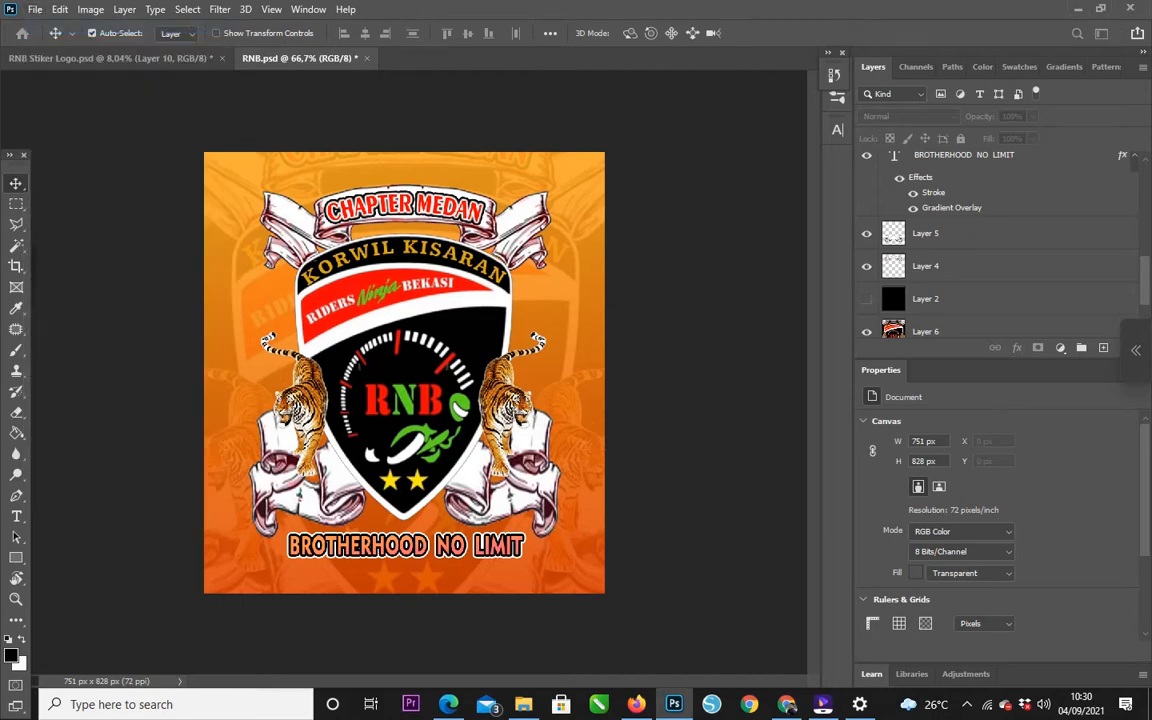
scroll(369, 401, down, 1)
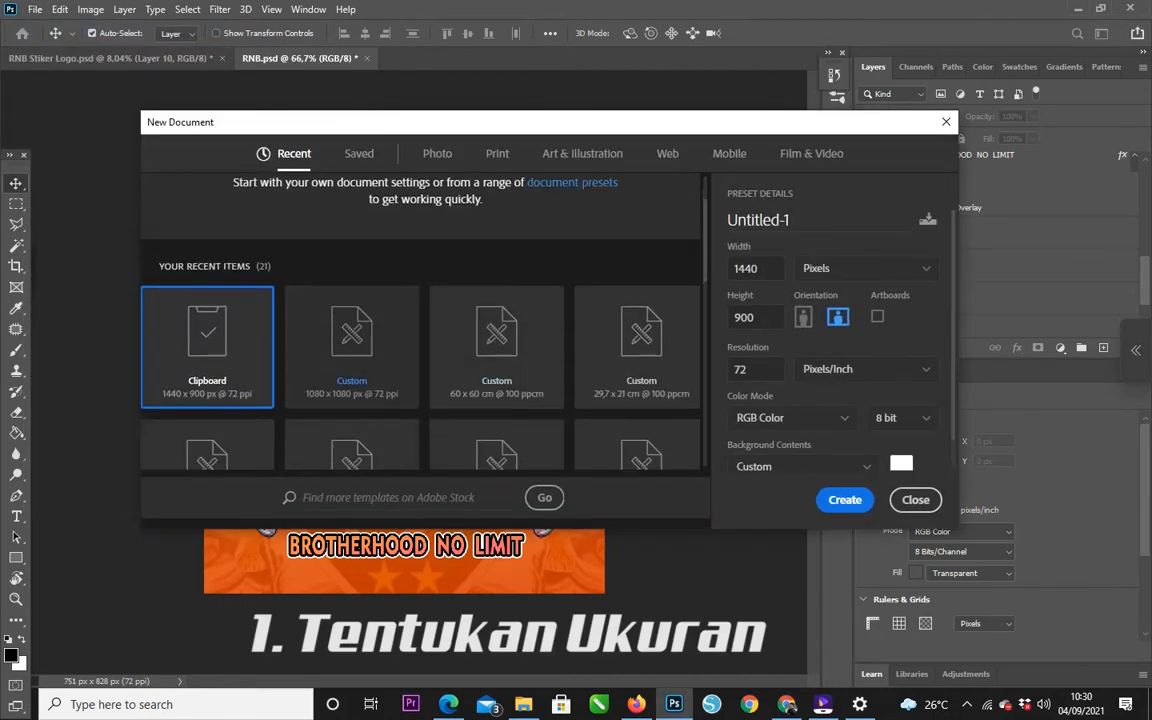
scroll(369, 401, down, 1)
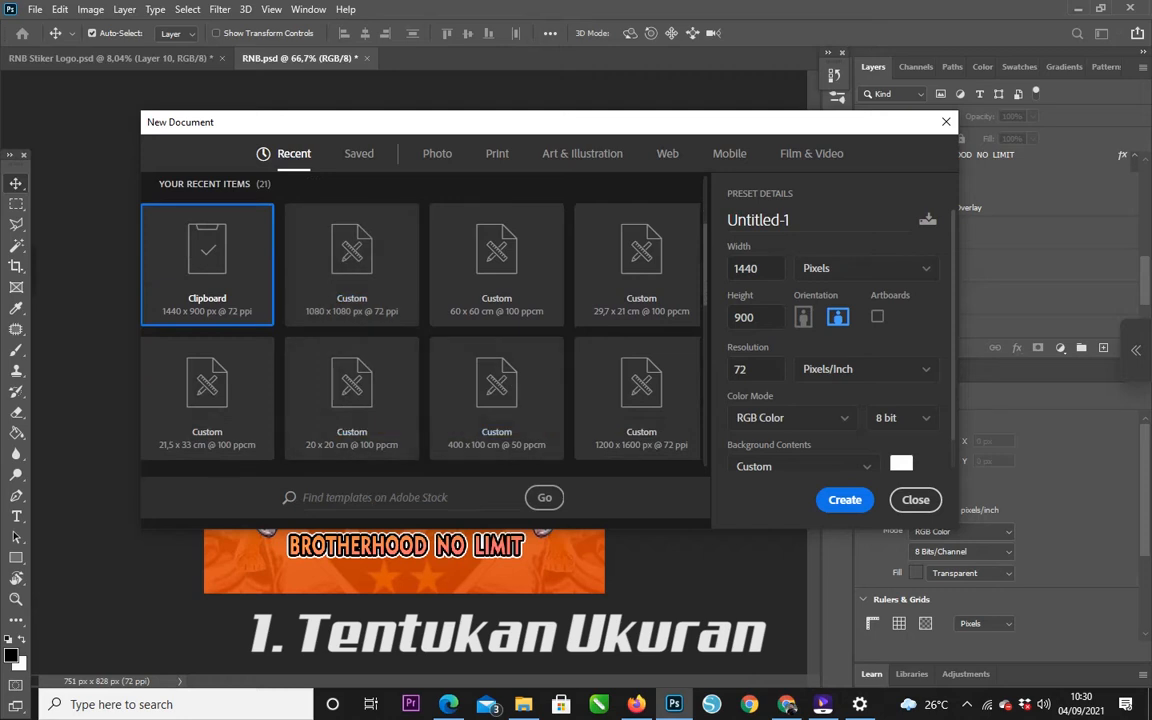
click(352, 265)
click(497, 265)
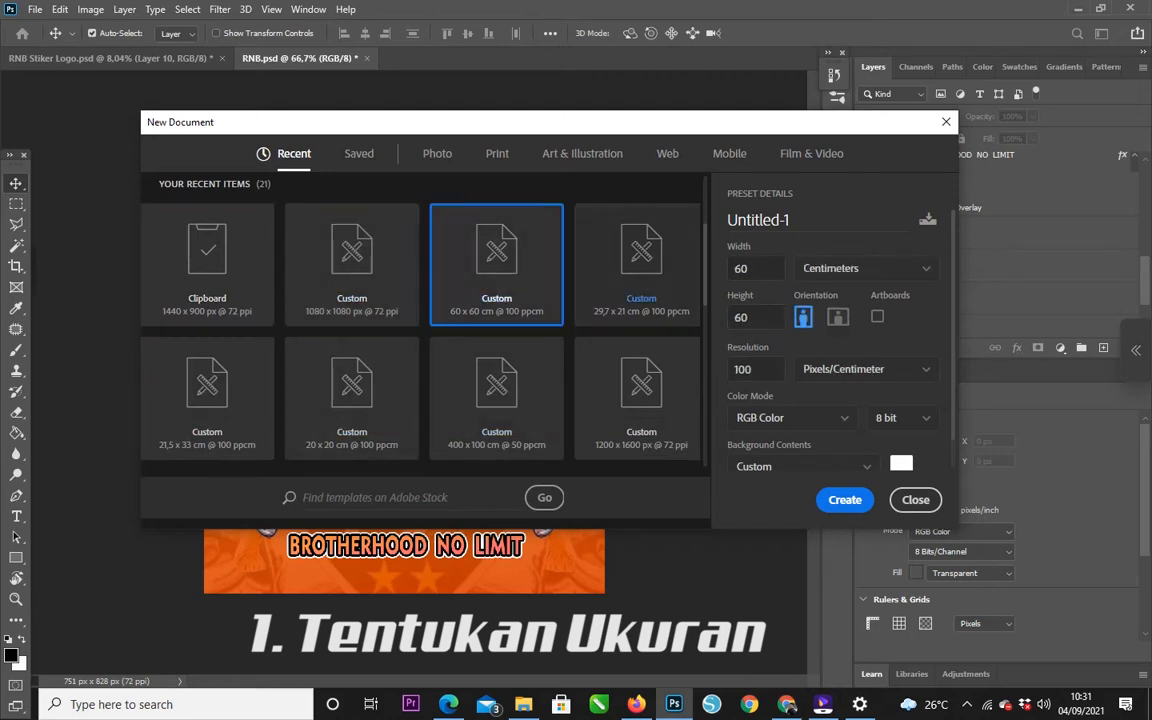
click(755, 268)
text(30)
key(Tab)
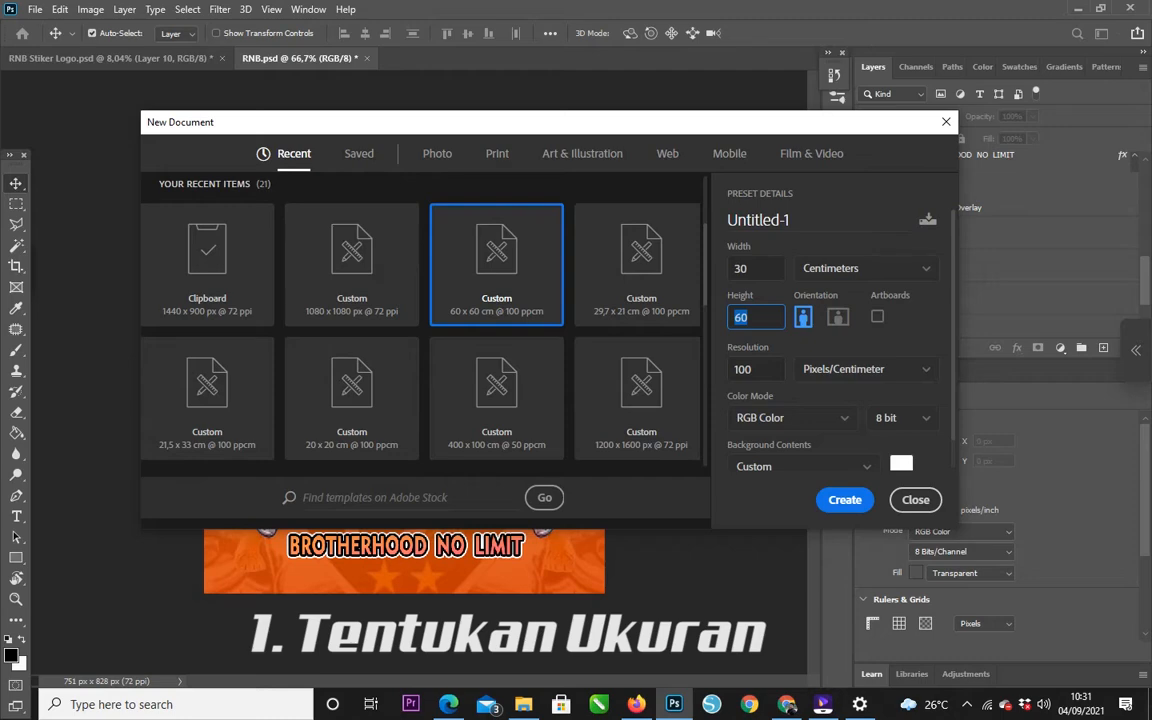
text(40)
key(Return)
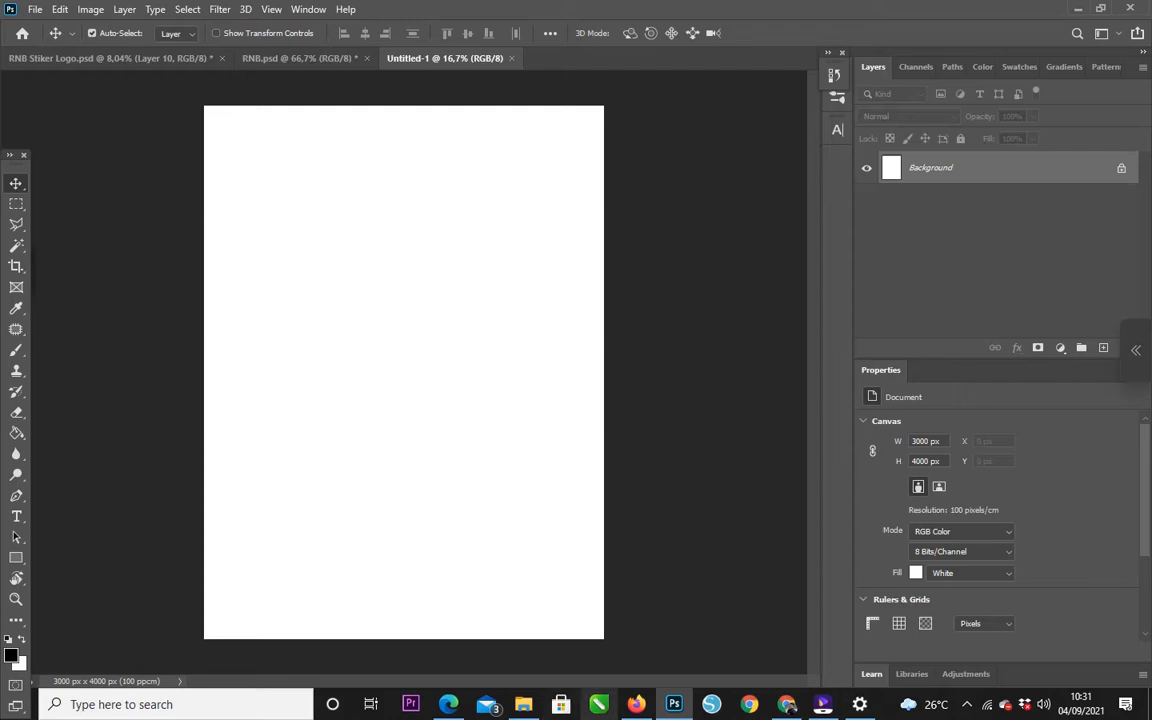
Open all four PNG files from the File PNG RNB folder in Photoshop.
click(523, 704)
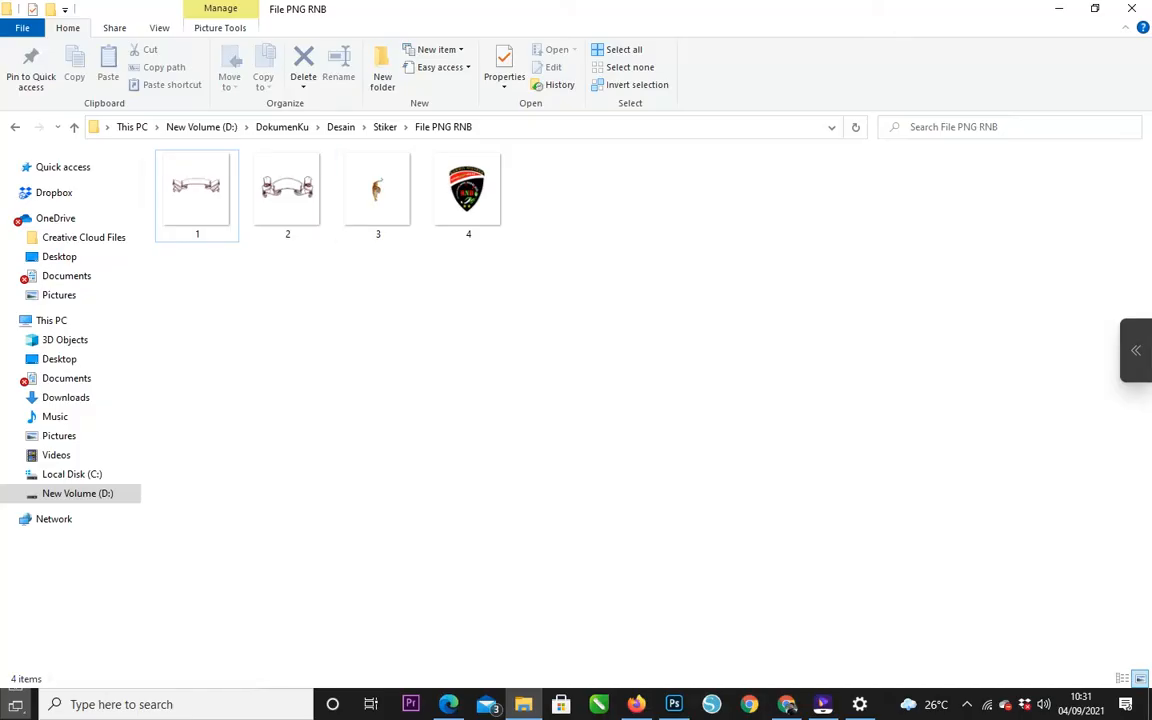
drag(603, 305, 204, 170)
drag(468, 195, 600, 45)
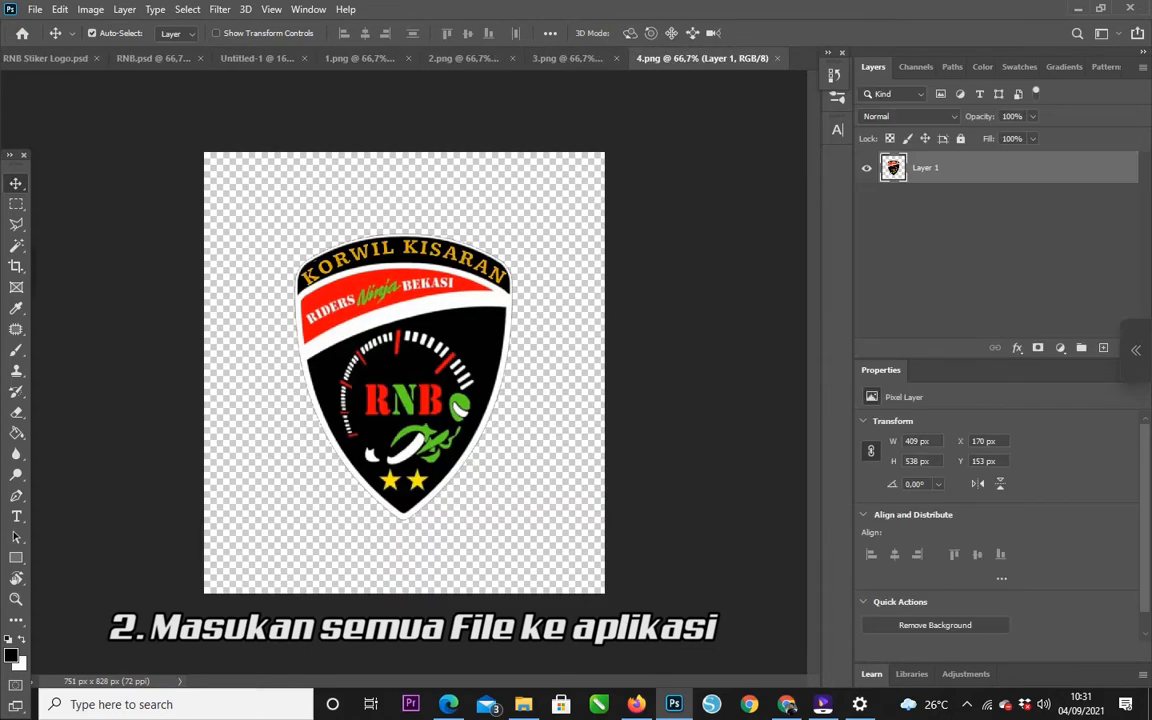
Bring the shield, tiger and both ribbon banner images into the Untitled-1 document as separate layers, spread around the canvas.
drag(403, 380, 396, 345)
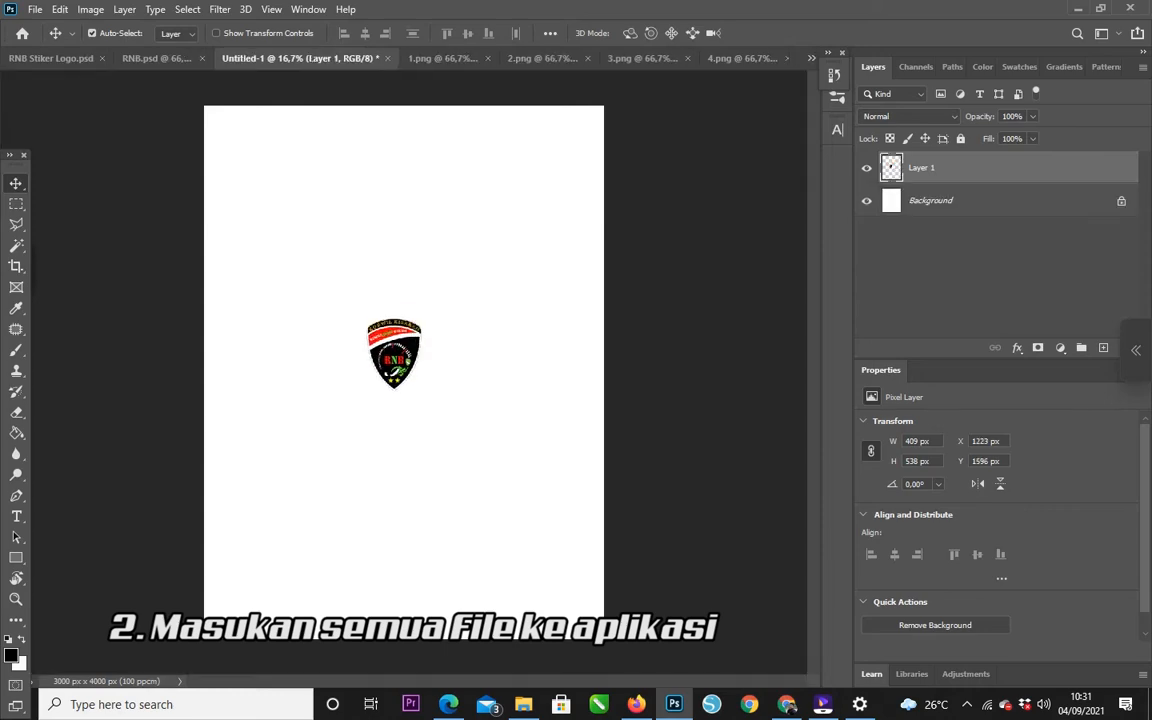
click(625, 58)
drag(405, 370, 397, 457)
click(542, 58)
click(440, 58)
drag(493, 336, 378, 277)
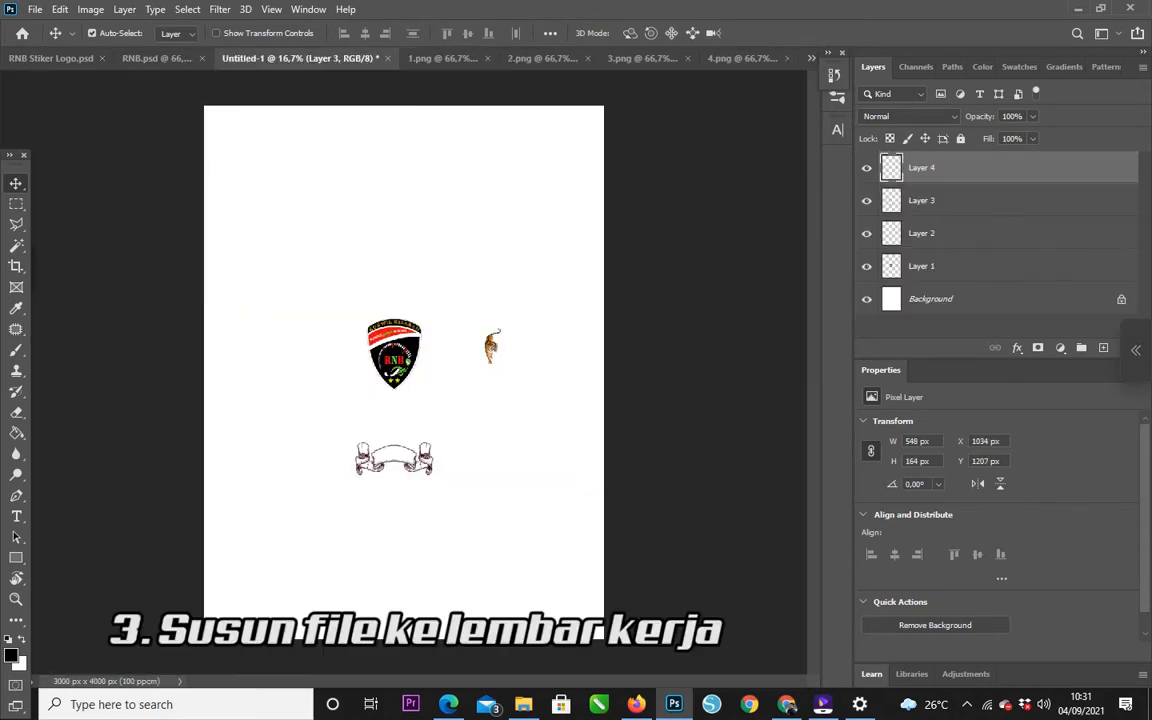
click(374, 245)
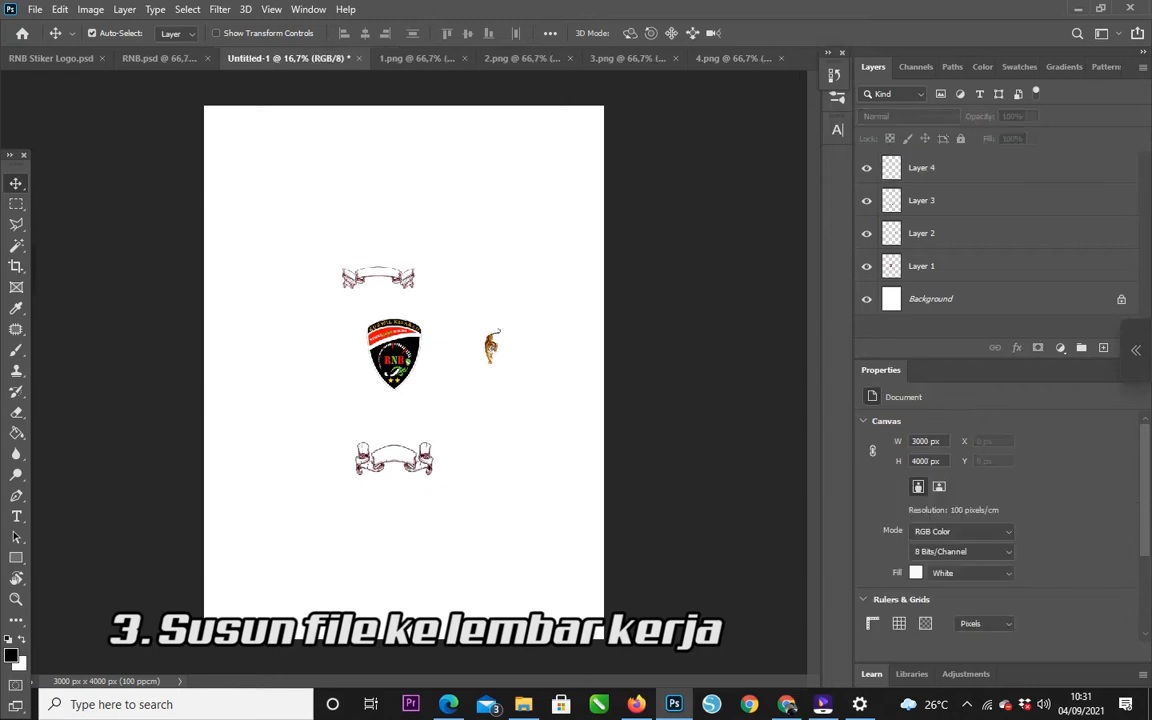
Draw a black rectangle of about 3096 x 4114 px directly above the Background layer, covering the whole canvas.
click(931, 299)
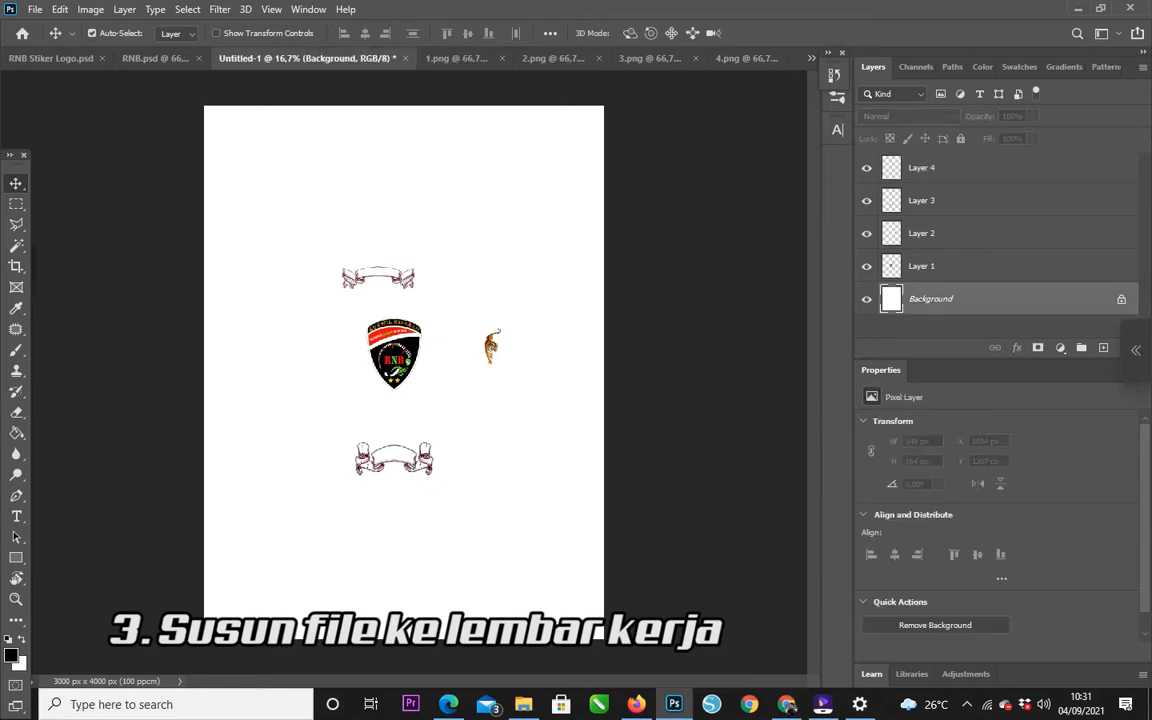
key(u)
drag(197, 99, 610, 648)
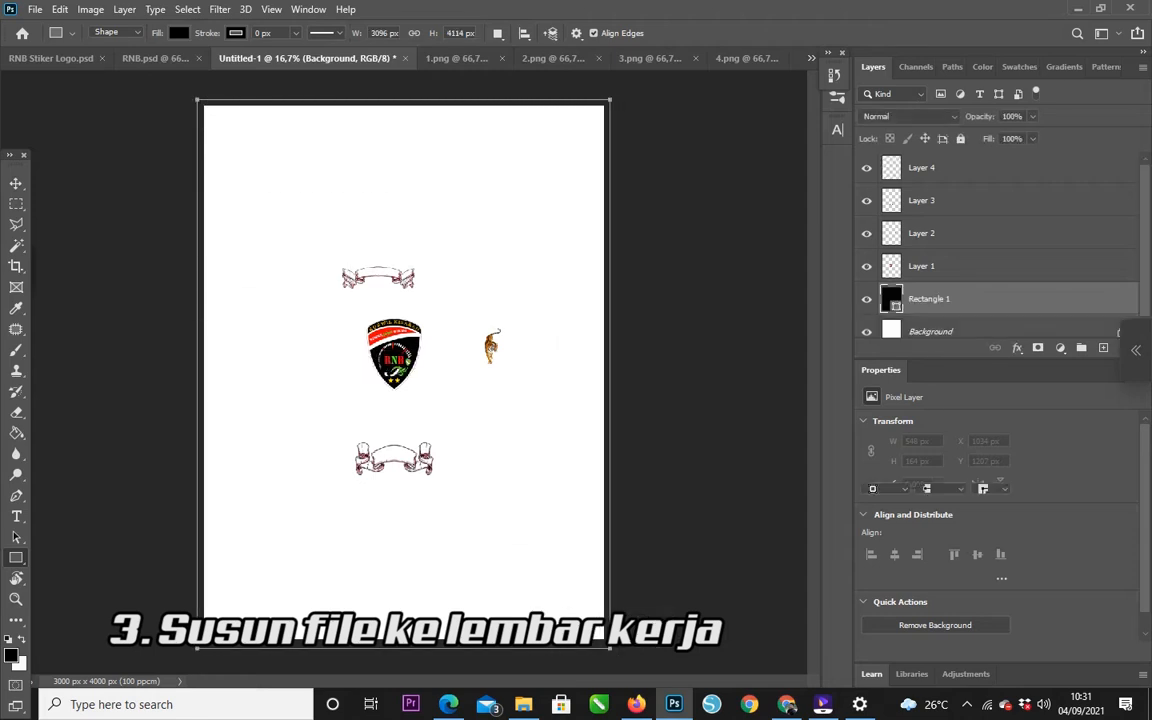
Glance at the RNB.psd design for reference and add a Gradient Overlay to the rectangle in Untitled-1.
click(160, 58)
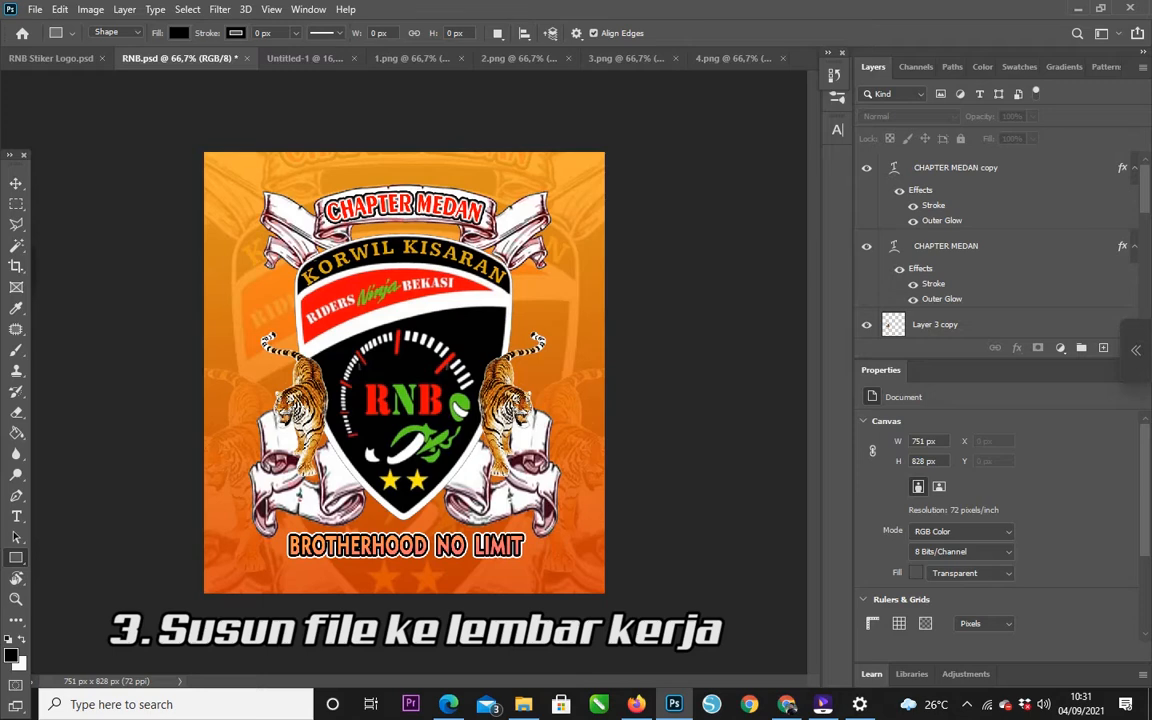
click(300, 58)
click(1017, 347)
click(1062, 470)
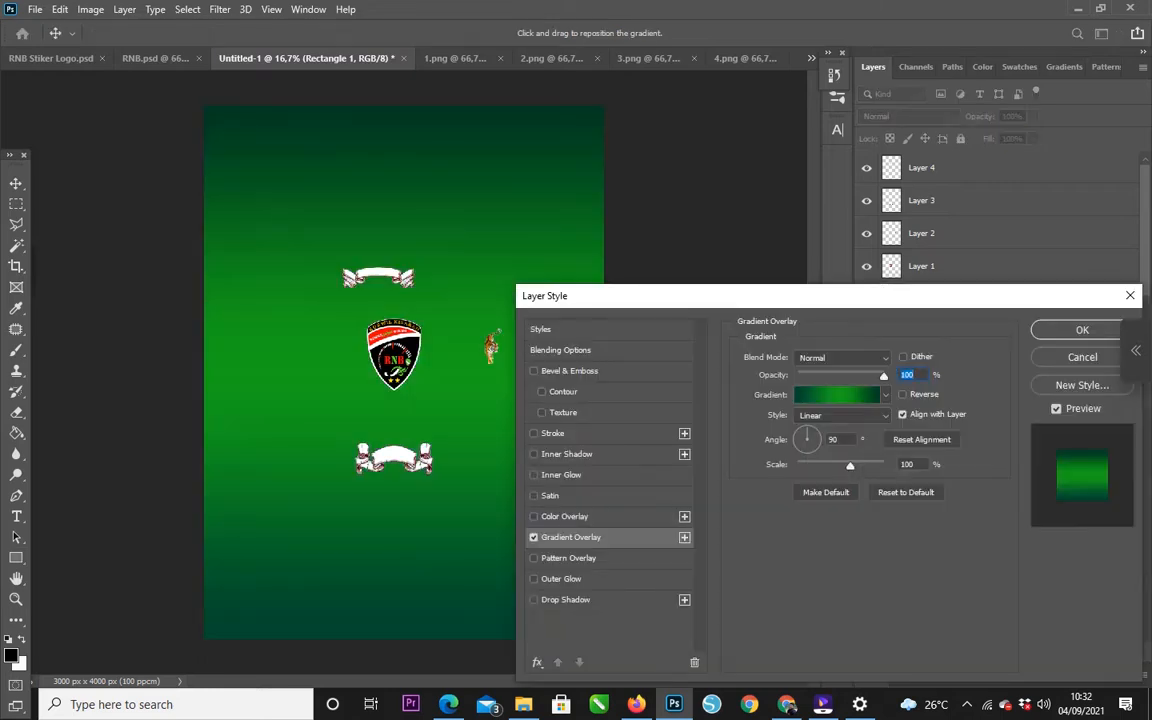
Apply the Orange_05 preset from the Oranges group to the rectangle's gradient overlay.
click(838, 394)
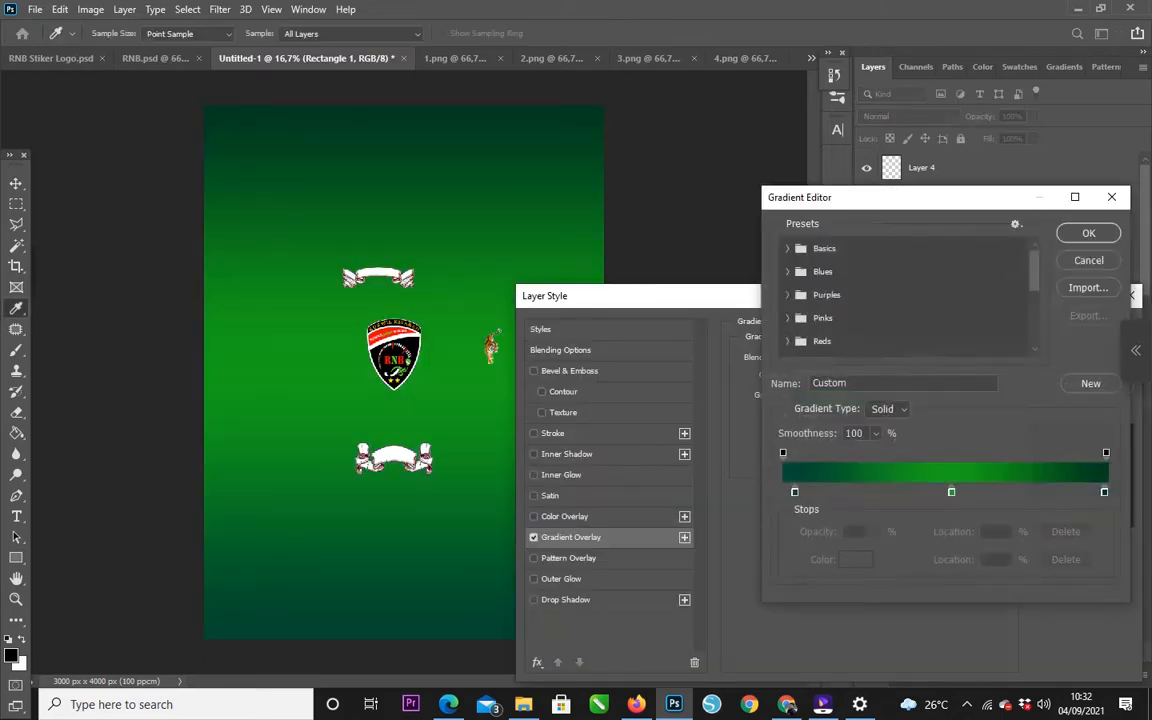
click(822, 341)
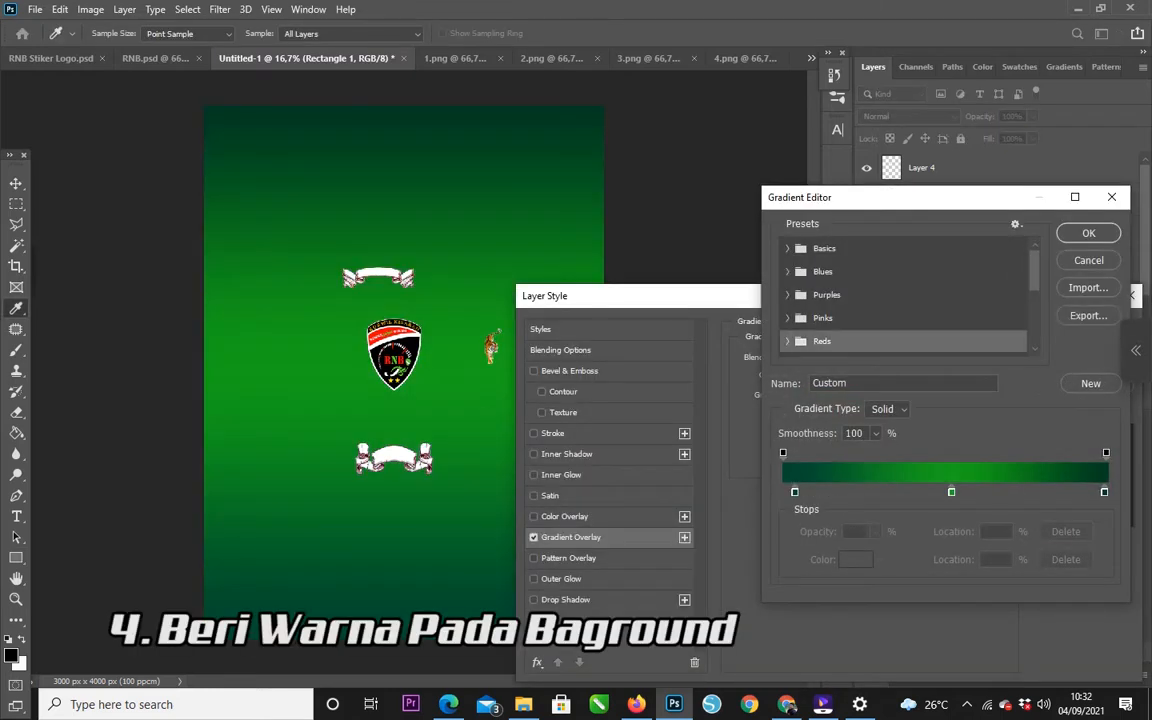
click(787, 341)
scroll(905, 295, down, 3)
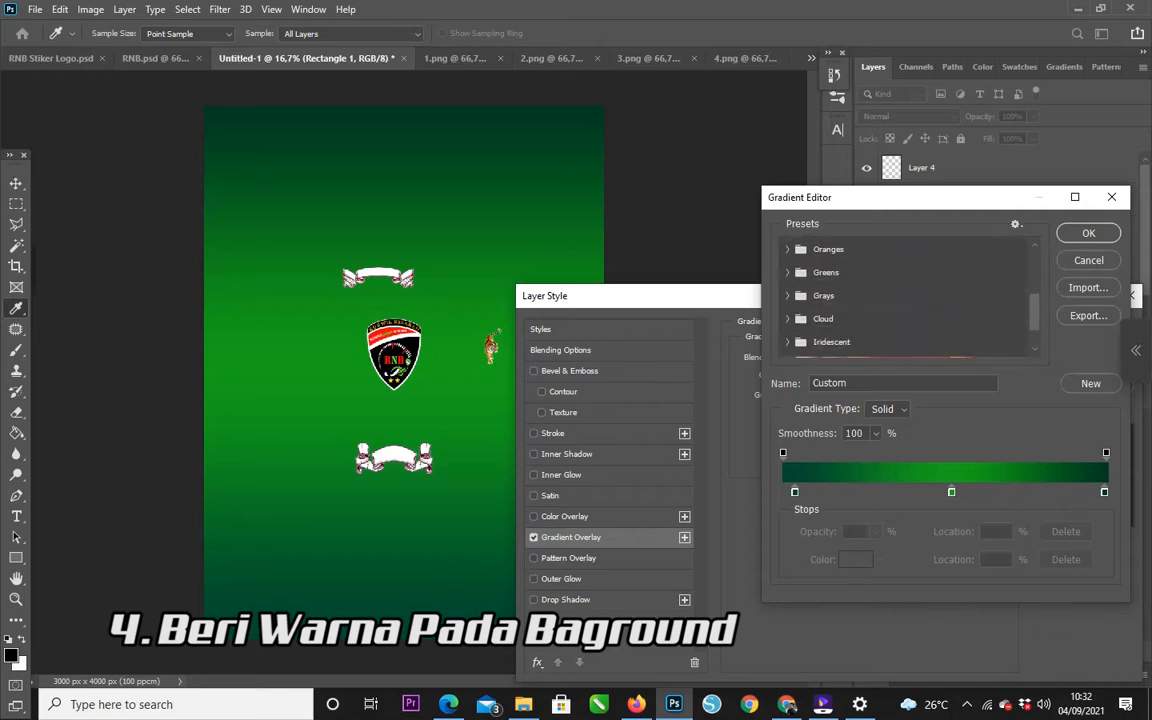
scroll(905, 295, up, 1)
click(787, 270)
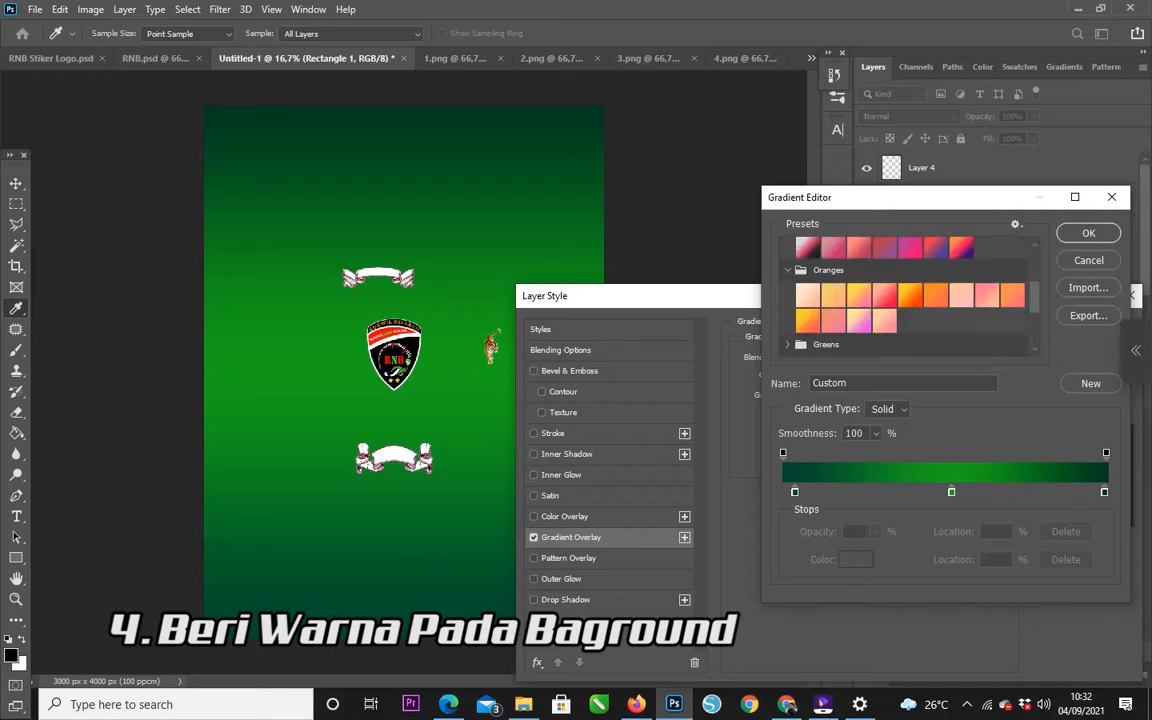
click(910, 295)
click(936, 295)
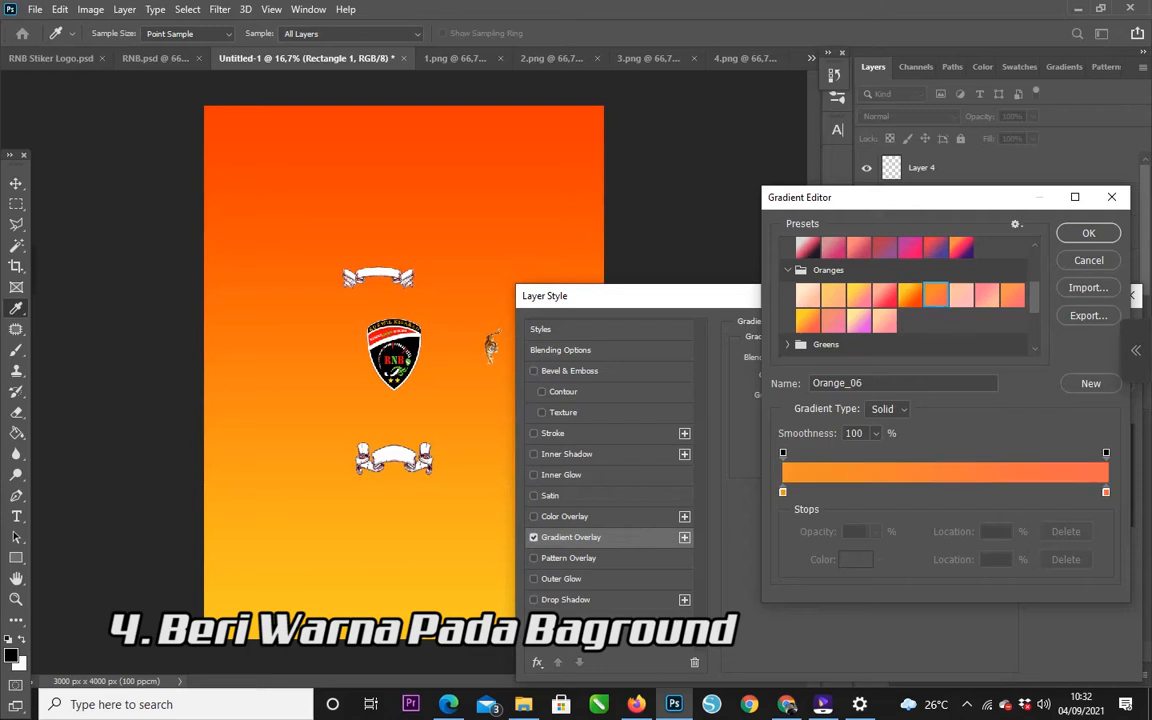
click(910, 295)
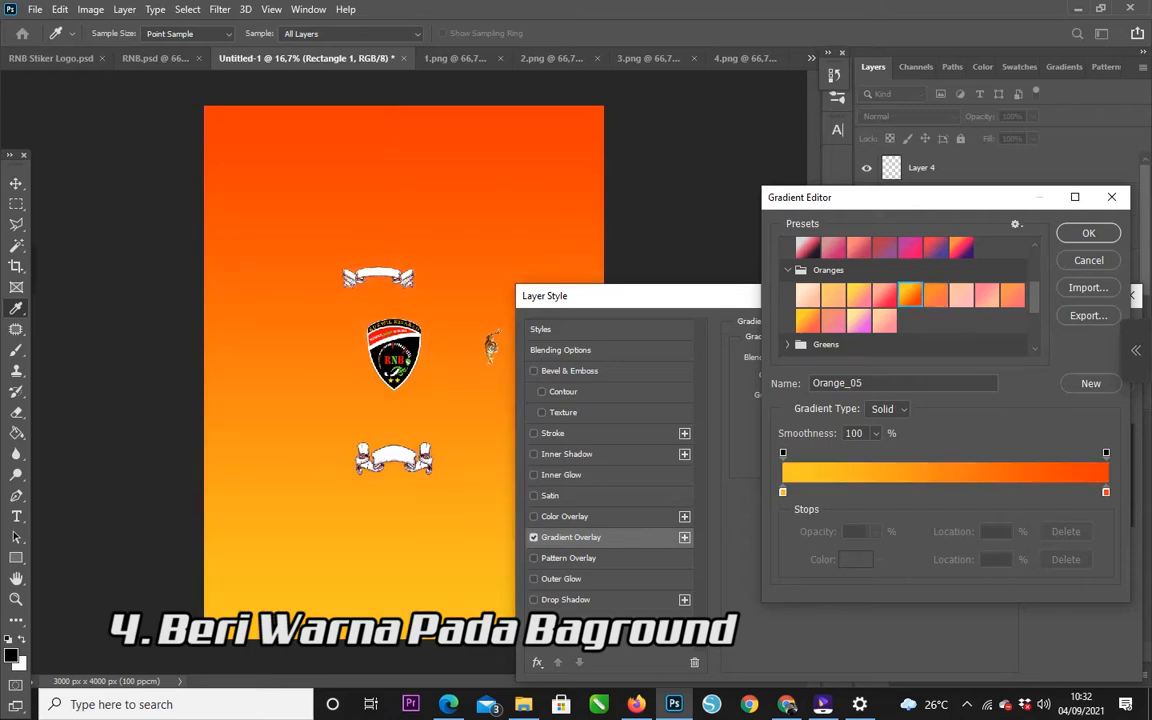
Change the gradient's 100% color stop to orange f87500 and accept the gradient overlay settings.
double_click(1106, 492)
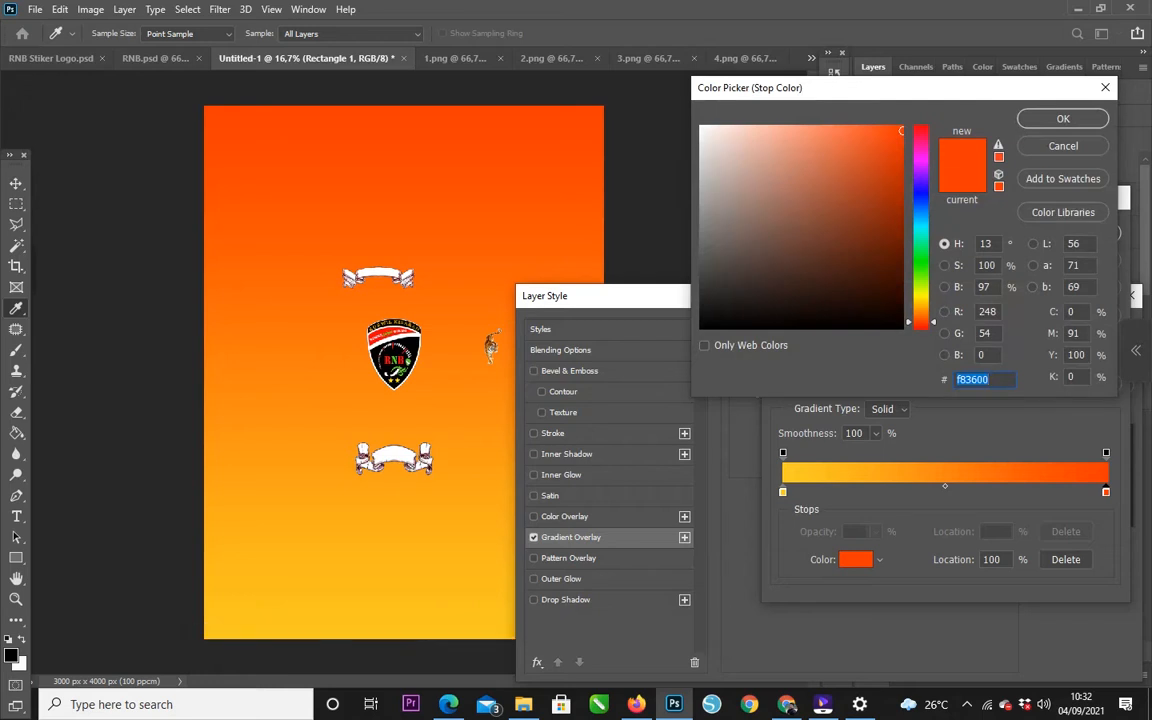
text(f87b00)
drag(921, 312, 921, 313)
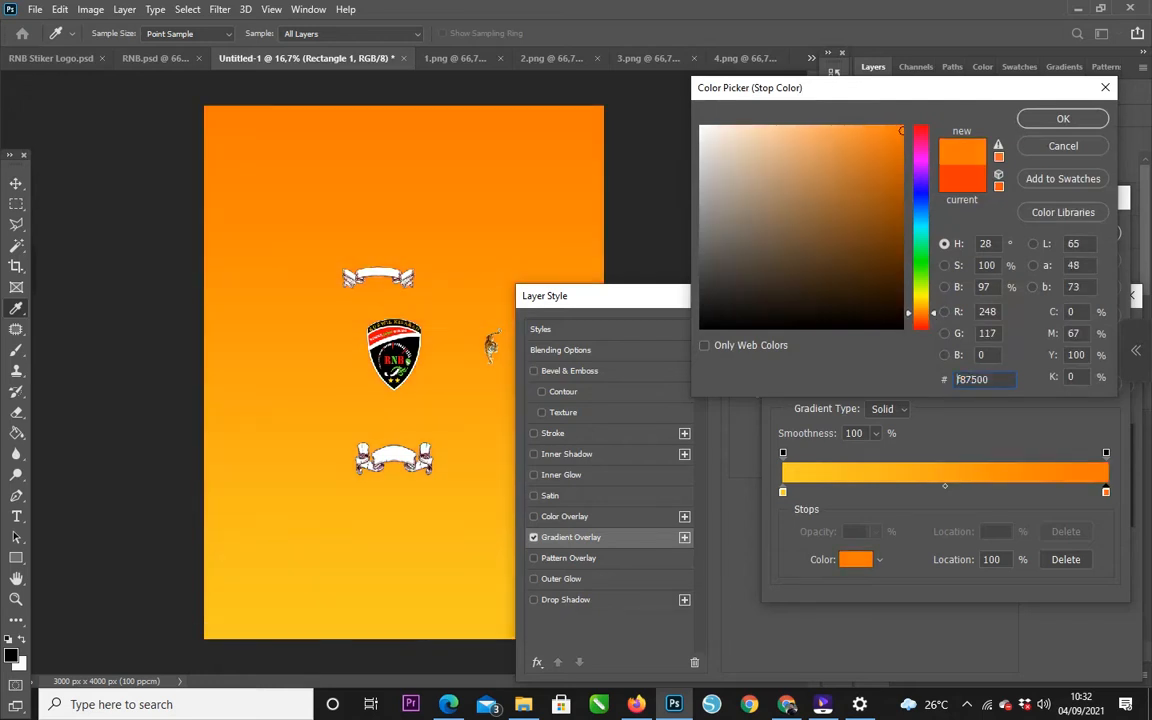
key(Return)
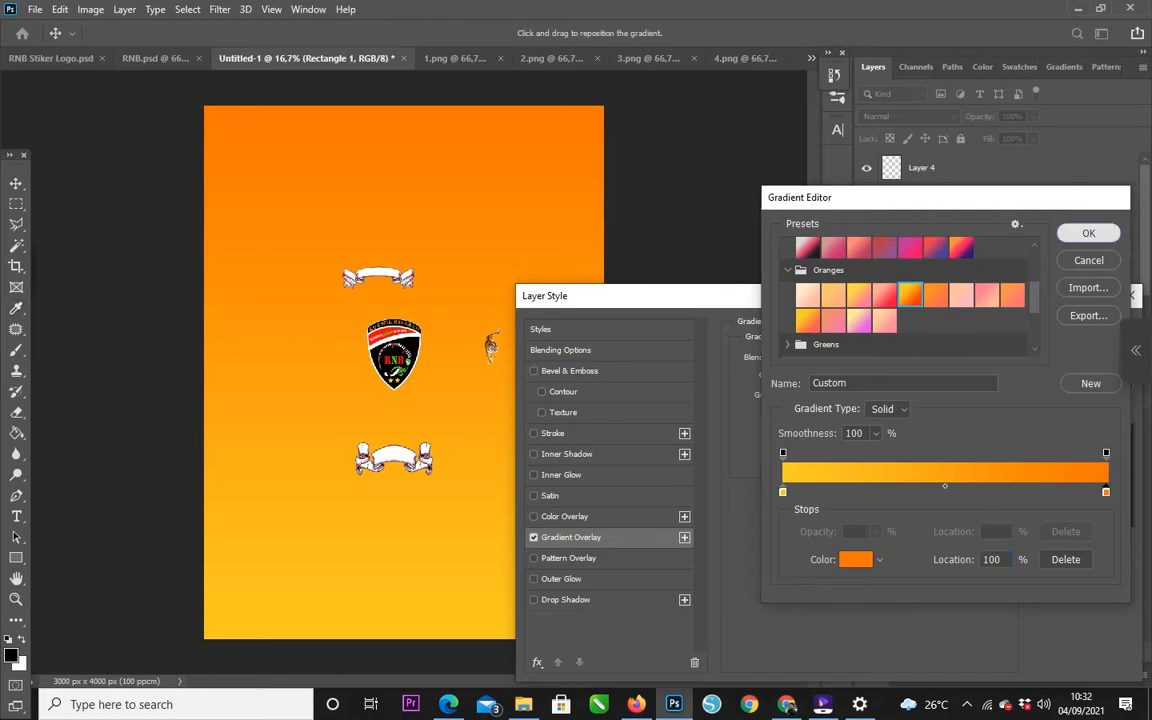
key(Return)
key(Return)
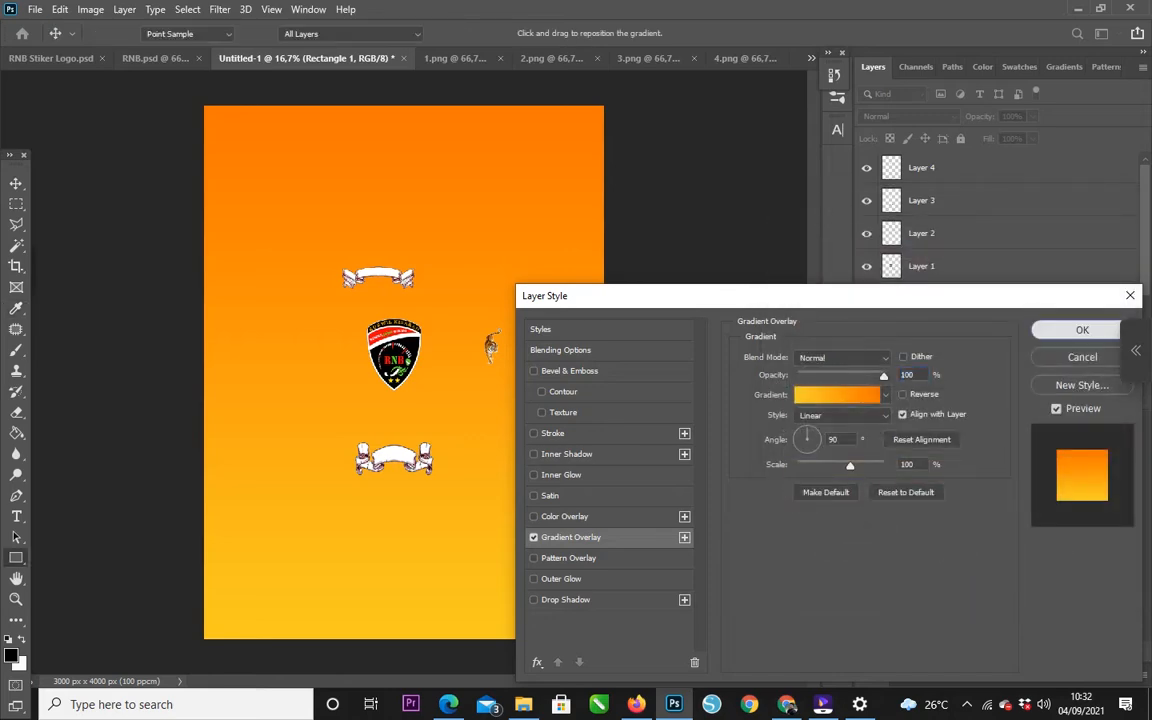
Examine the background gradient in the finished RNB.psd design and return to the Untitled-1 document.
click(52, 58)
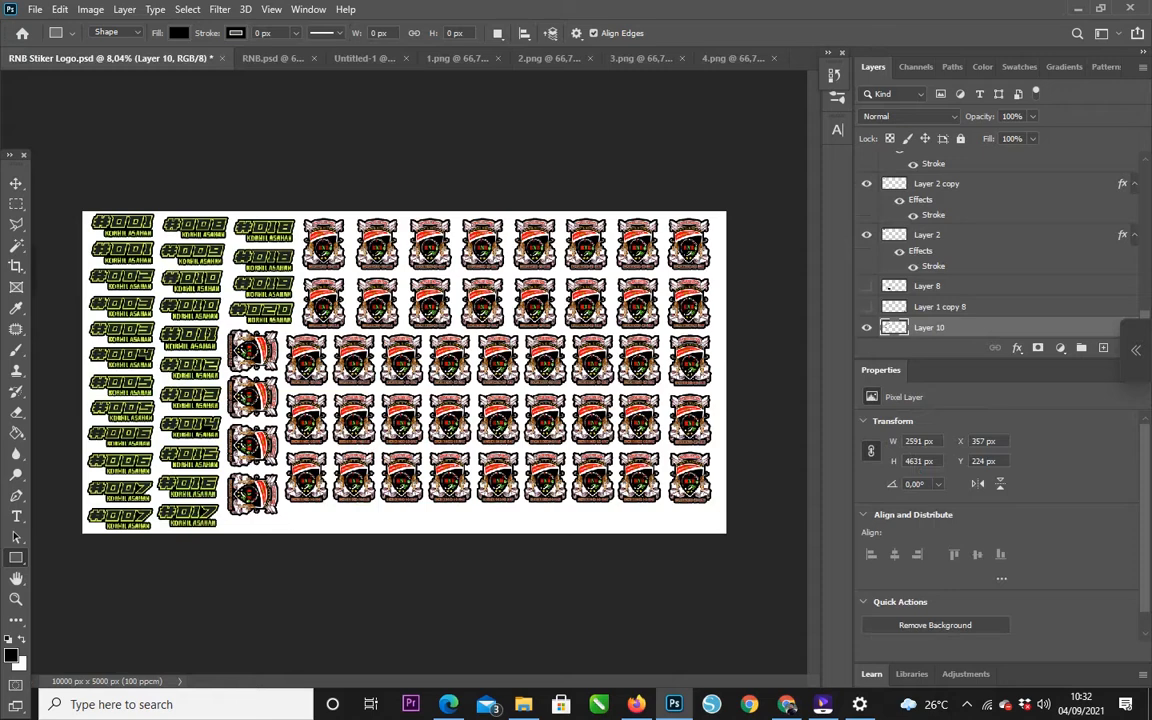
click(265, 58)
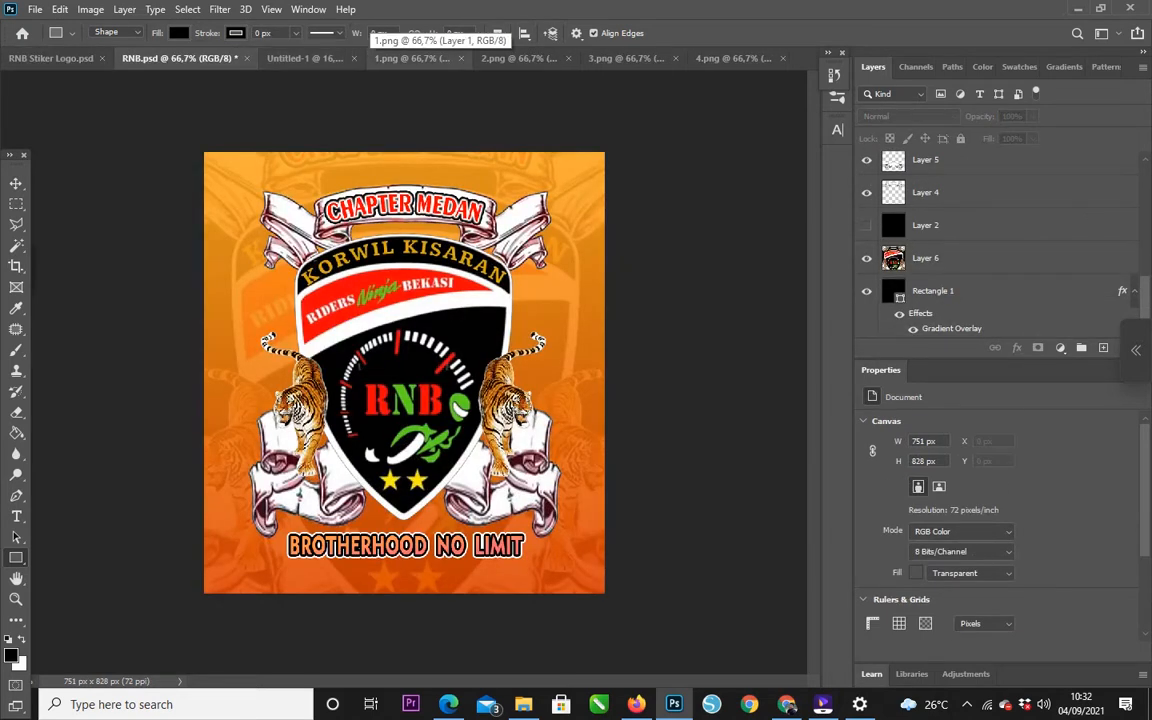
click(410, 58)
click(245, 58)
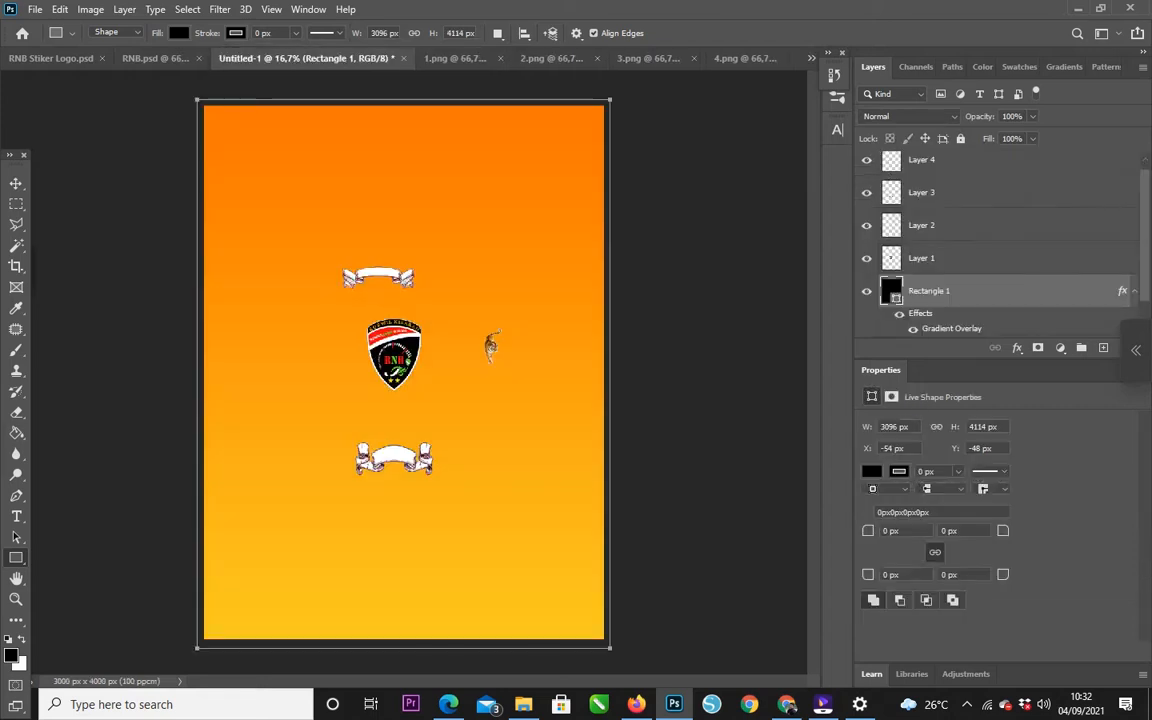
Swap the color stops of the rectangle's gradient overlay, placing orange at 0% and yellow at 100%.
click(1017, 347)
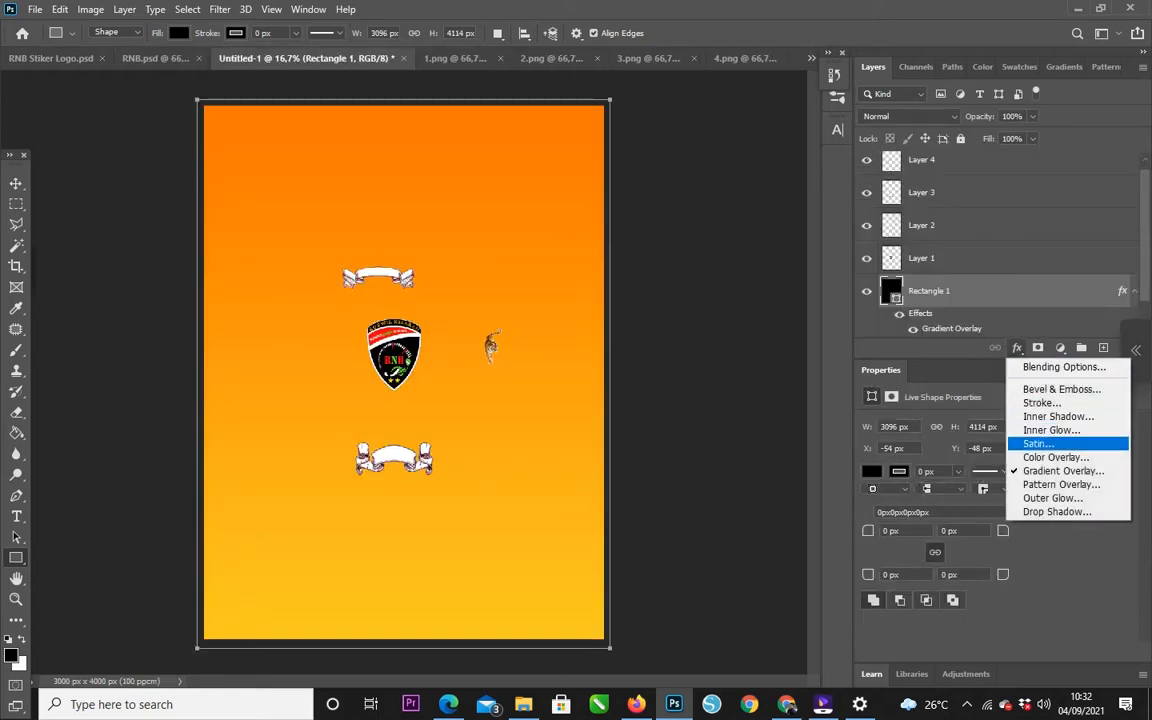
click(16, 183)
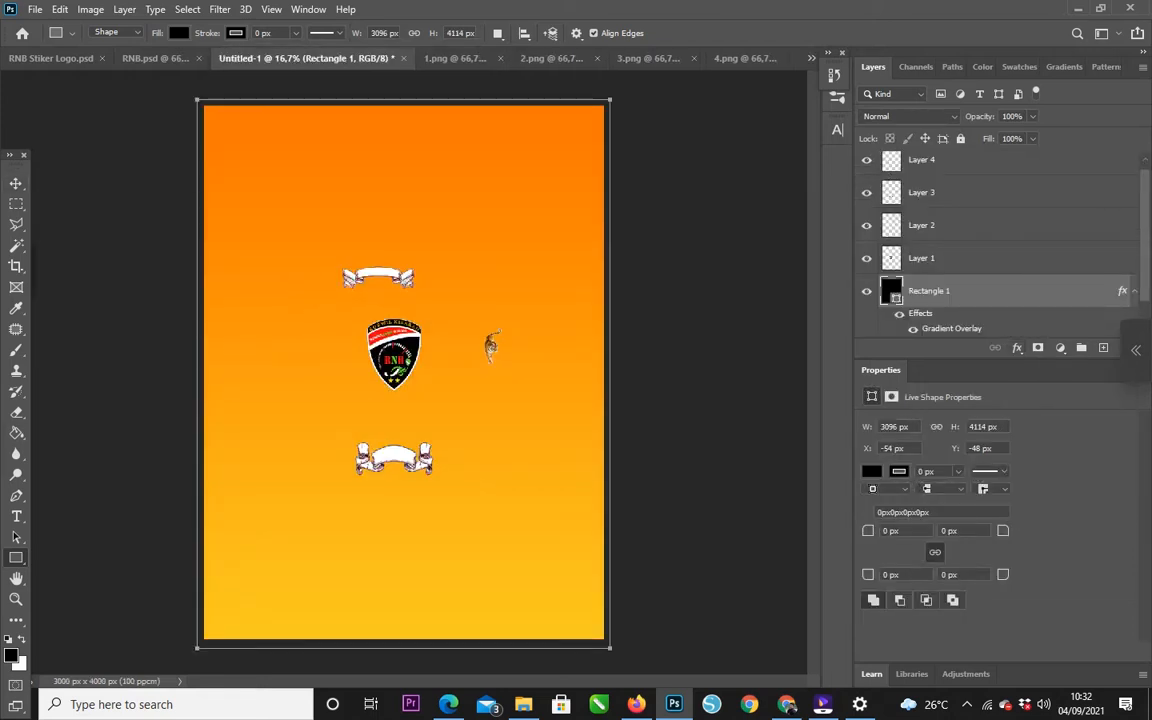
click(1017, 347)
click(1062, 471)
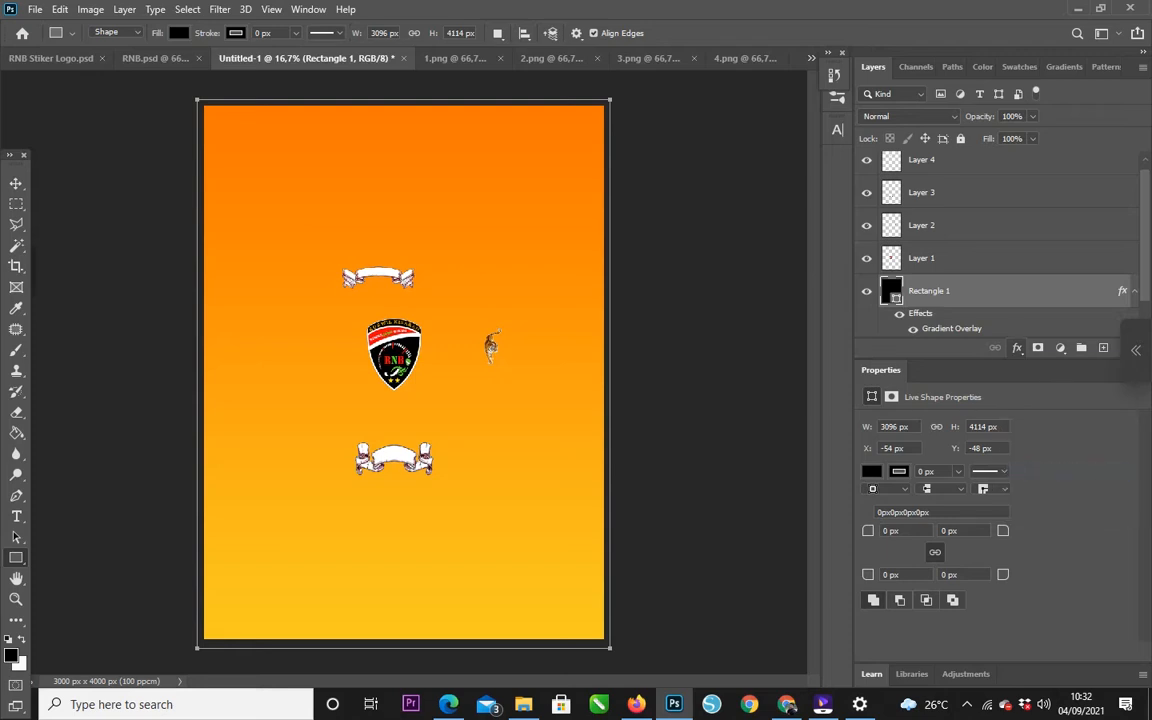
drag(825, 376, 884, 376)
click(842, 395)
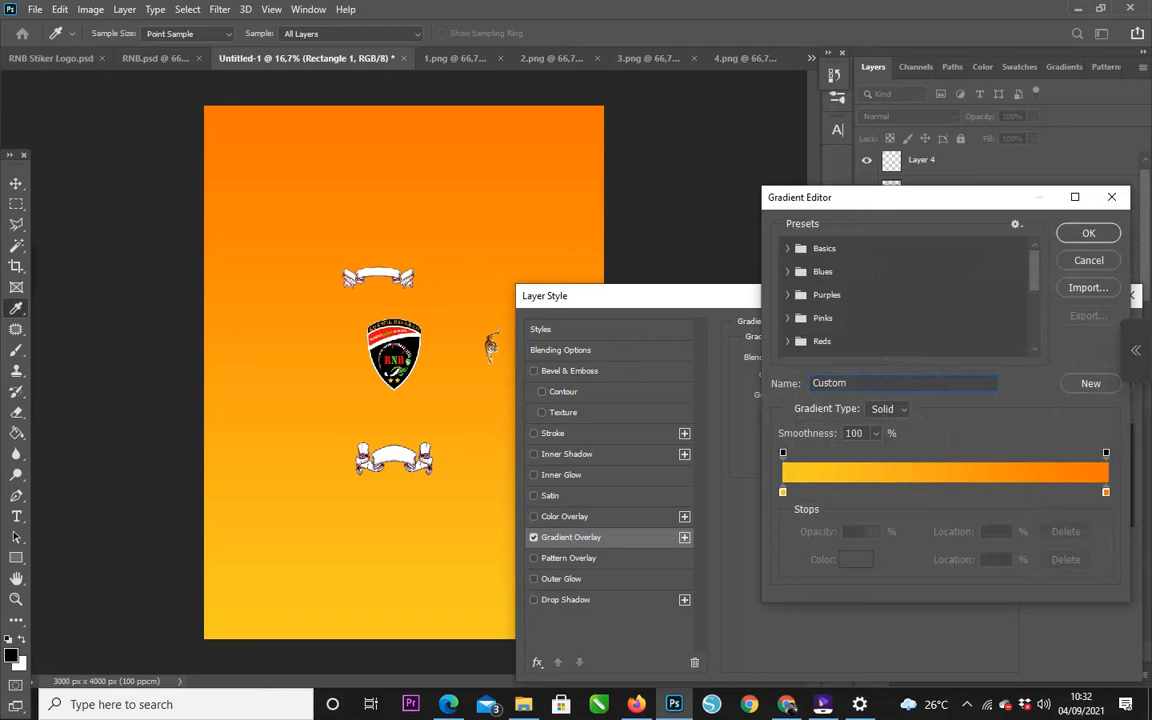
drag(783, 492, 1033, 494)
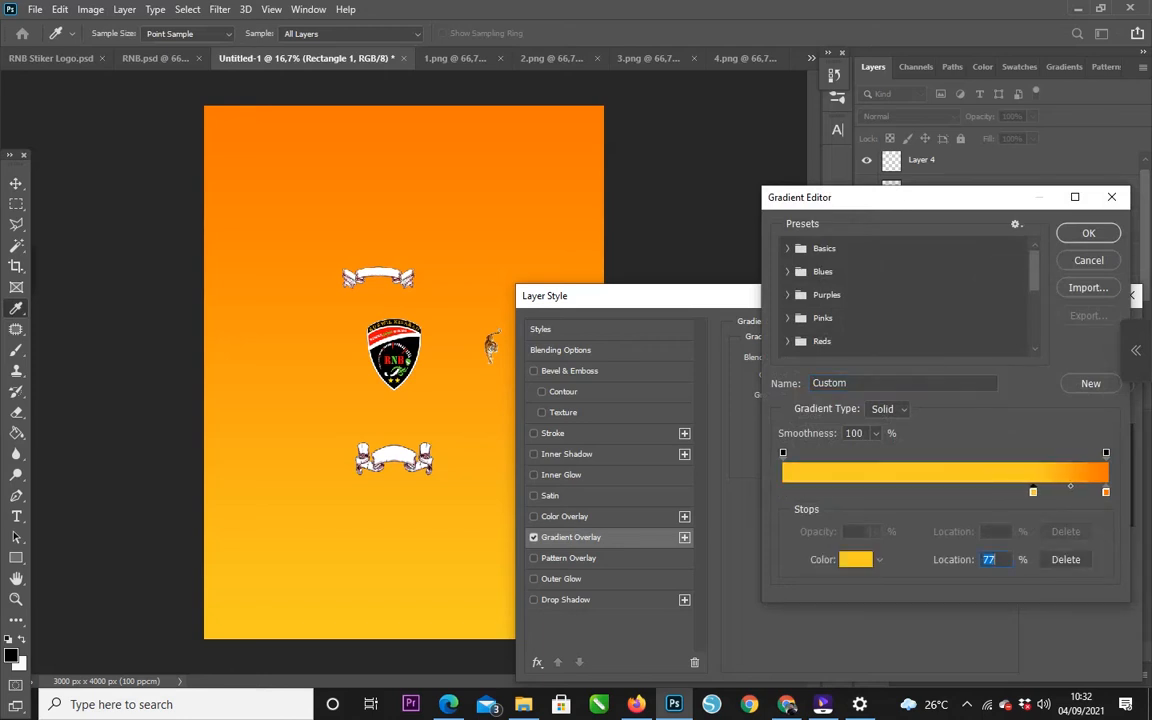
drag(1106, 492, 783, 492)
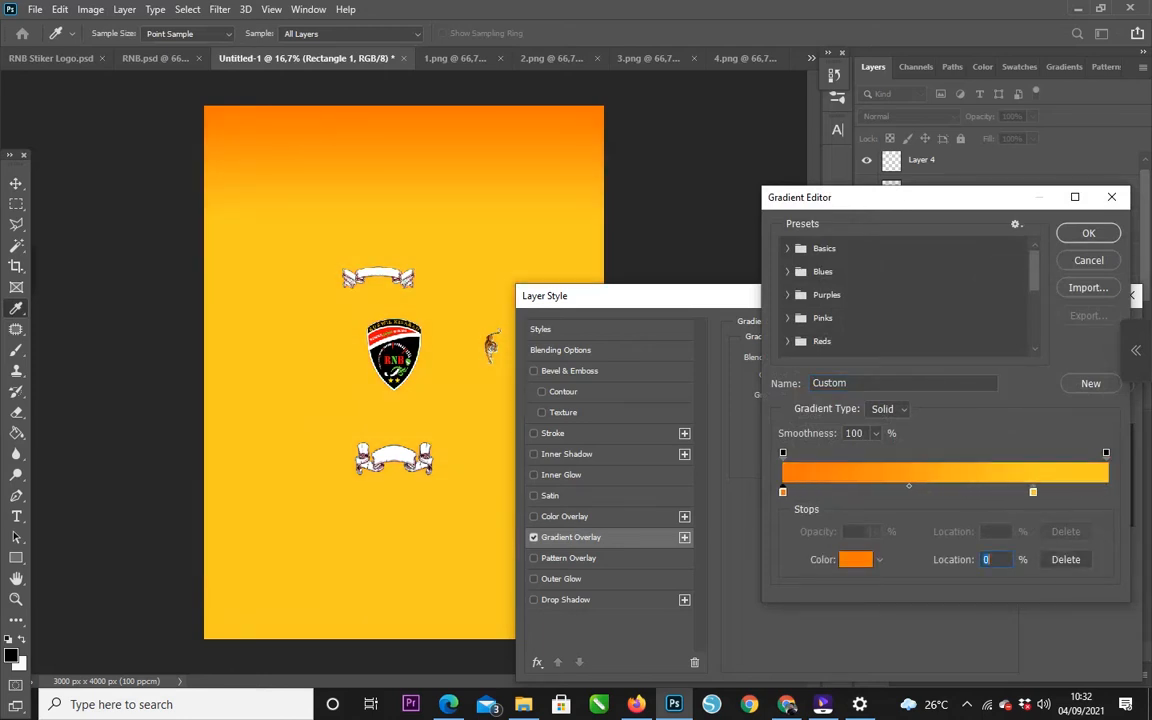
drag(1033, 492, 1106, 492)
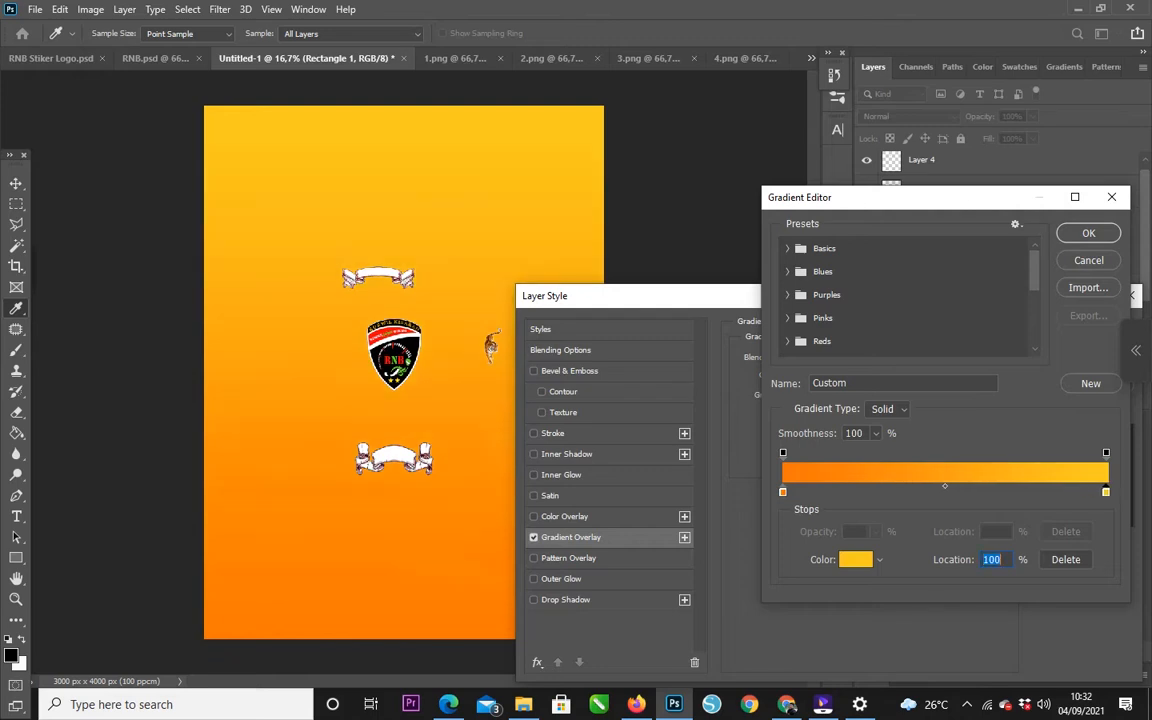
Change the gradient's 100% color stop to yellow-orange fac522 and accept the gradient overlay settings.
double_click(1106, 492)
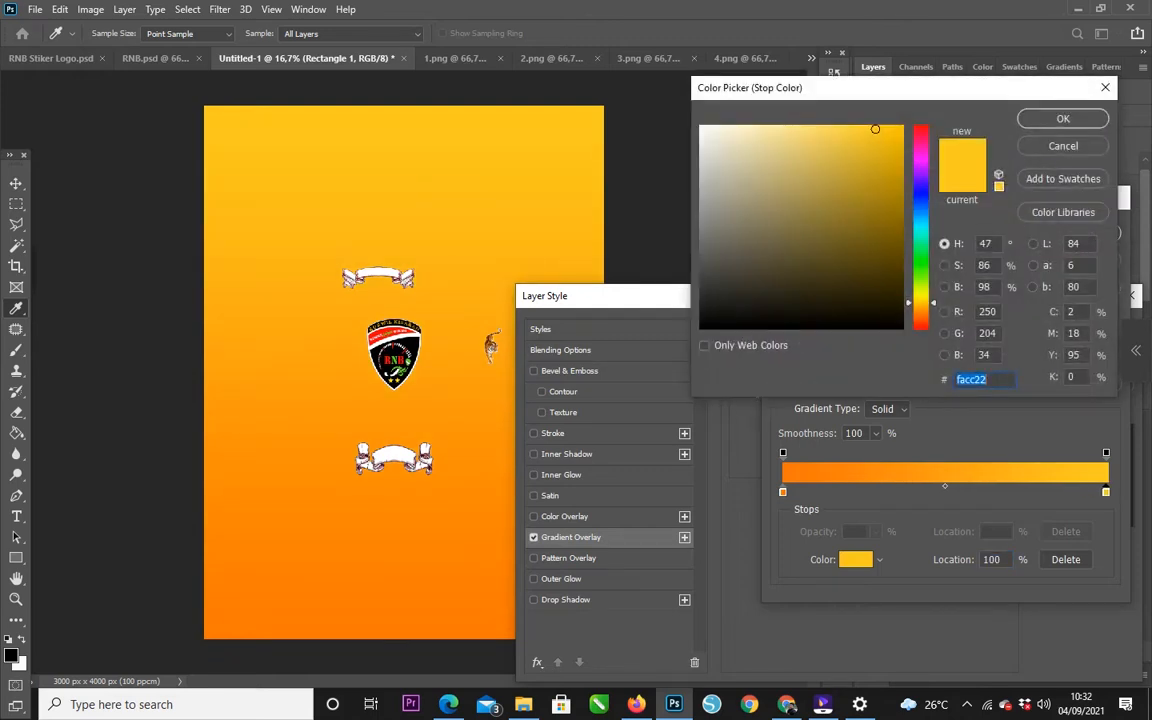
text(faab22)
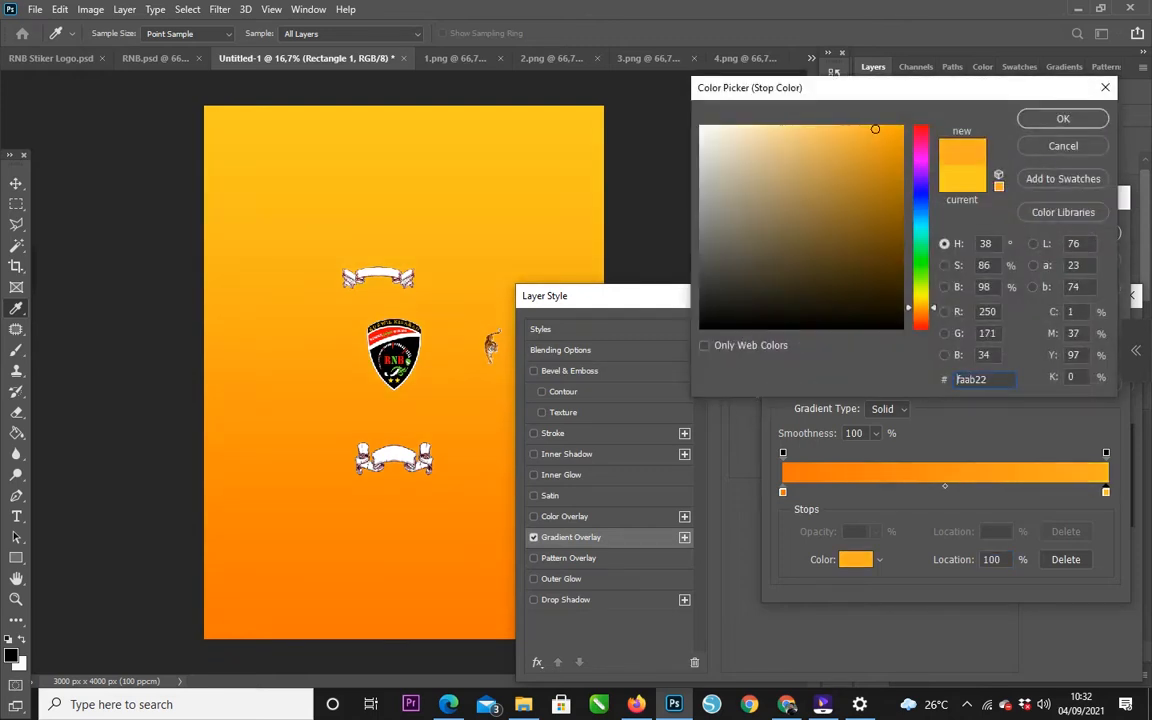
drag(921, 308, 921, 303)
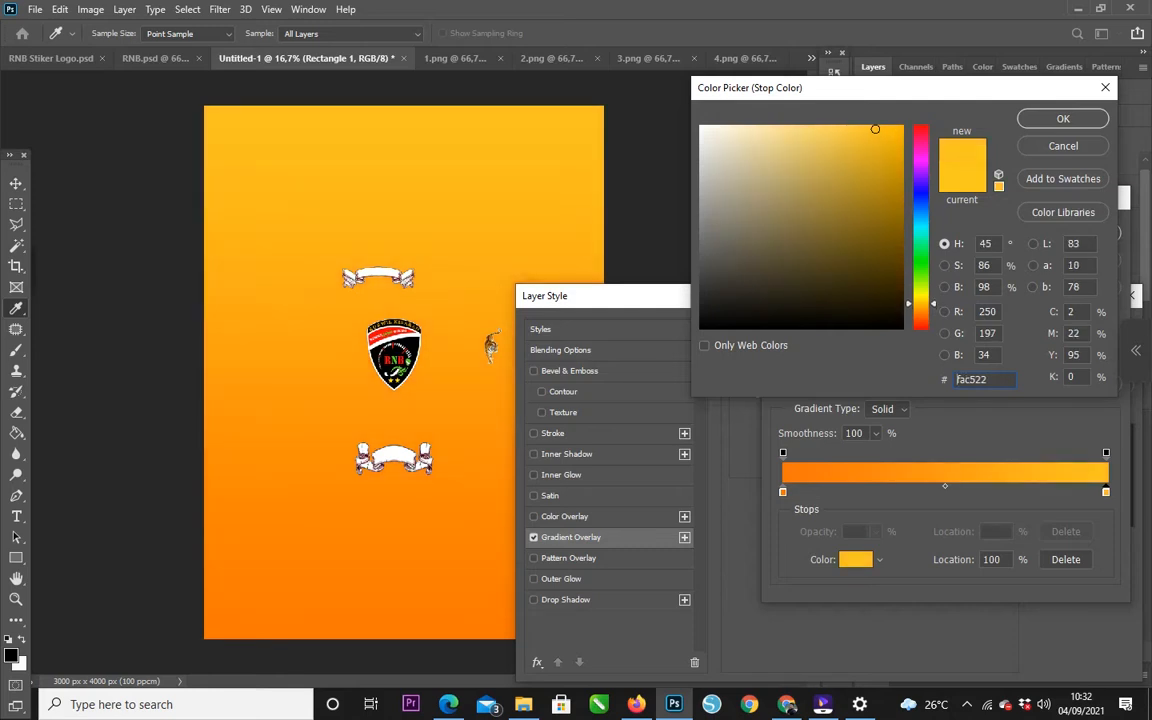
key(Return)
key(Return)
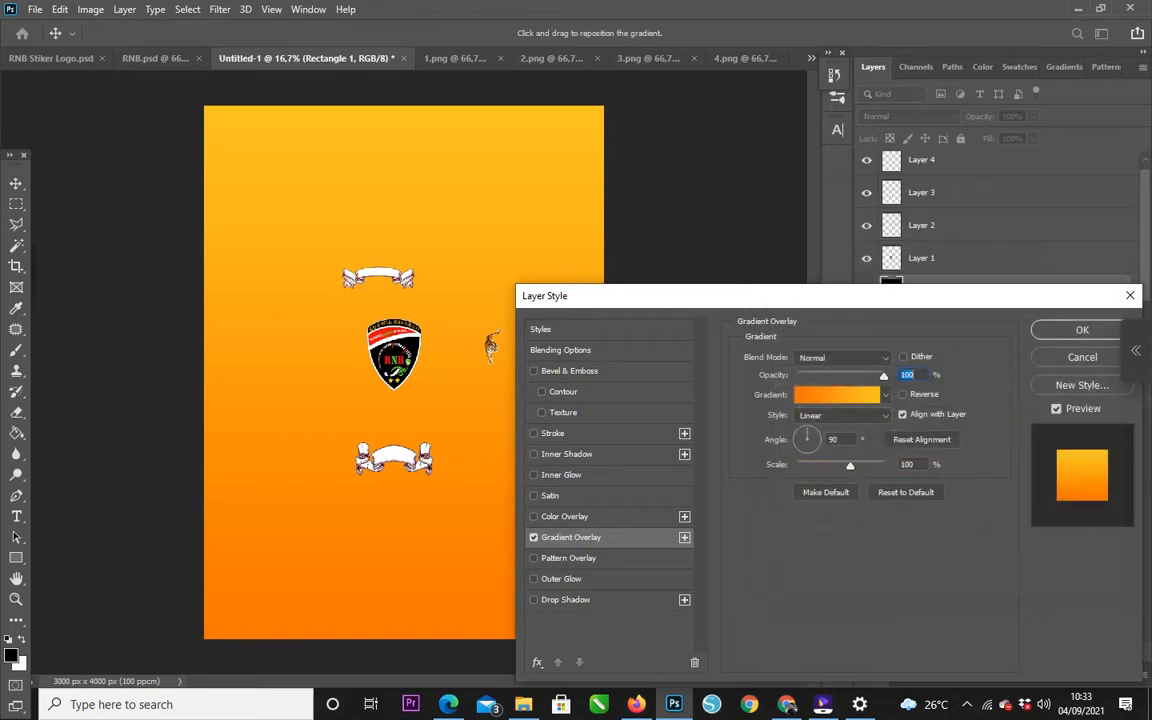
key(Return)
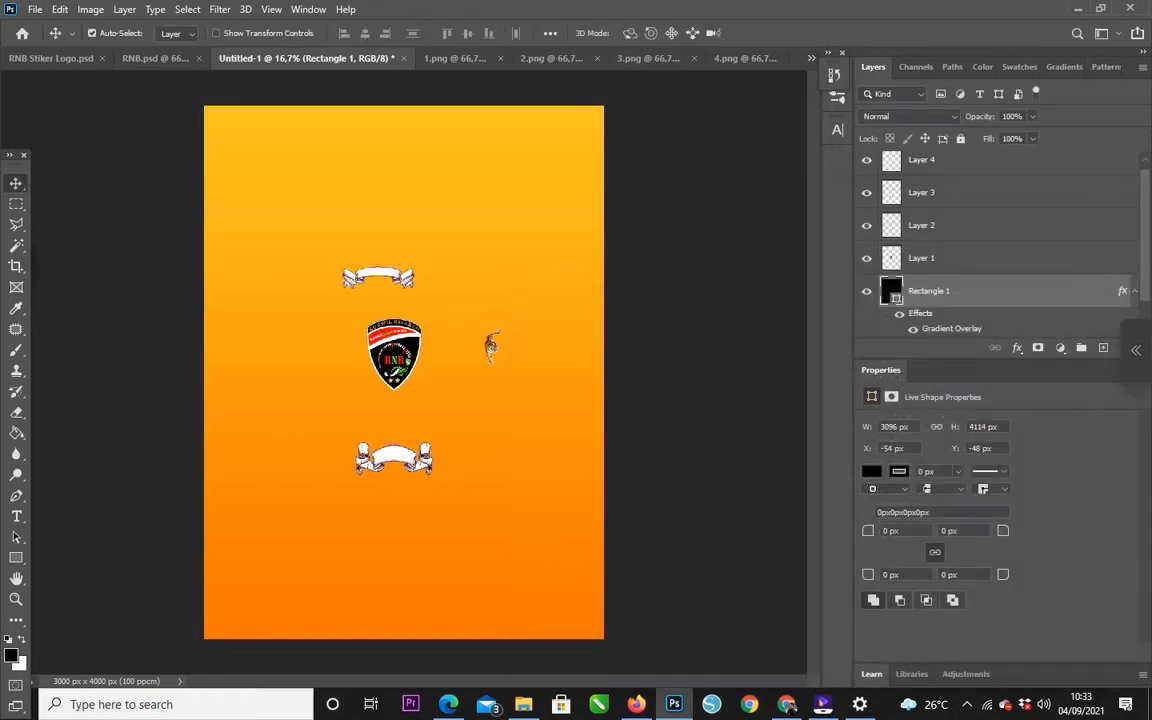
Enlarge the shield to about 1554 x 2044 px and center it horizontally on the canvas.
ctrl+click(394, 354)
key(ctrl+t)
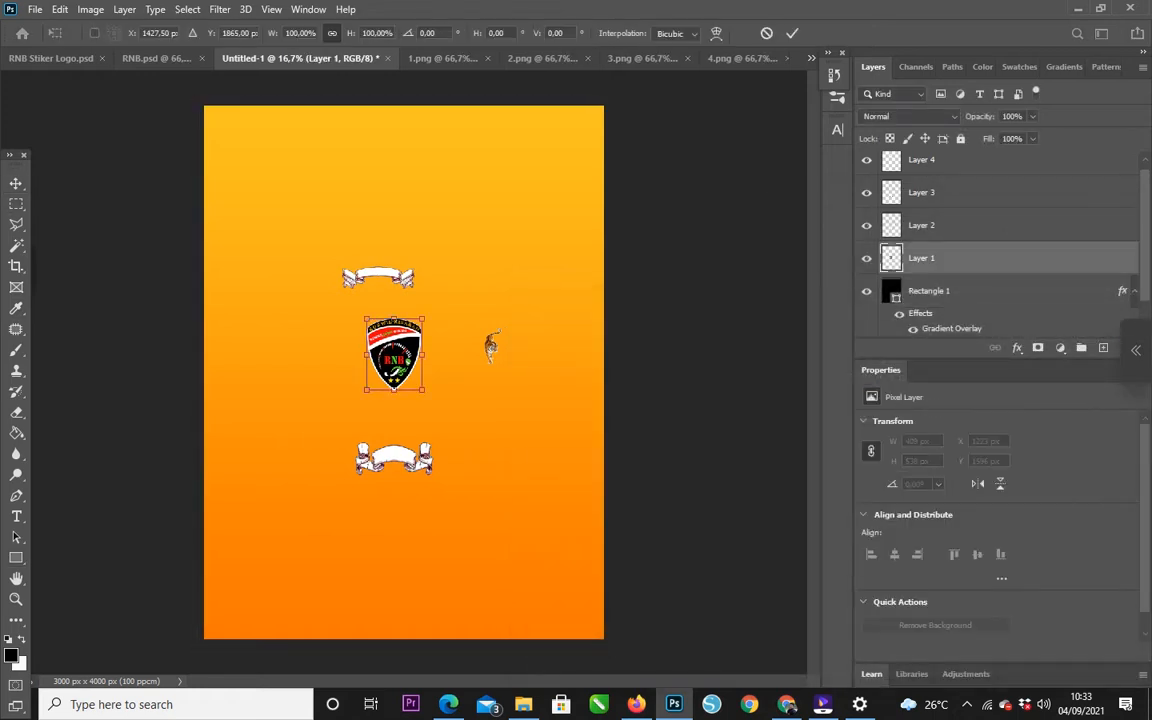
drag(424, 391, 500, 490)
drag(491, 345, 500, 358)
key(Return)
Enlarge the upper banner to about 2158 x 646 px and center it across the top of the shield.
drag(405, 278, 492, 161)
key(ctrl+t)
drag(456, 230, 478, 235)
drag(525, 193, 507, 221)
key(Return)
Using RNB.psd as reference, move the upper banner's layer below the shield layer and raise the banner to about Y 604 px.
click(155, 58)
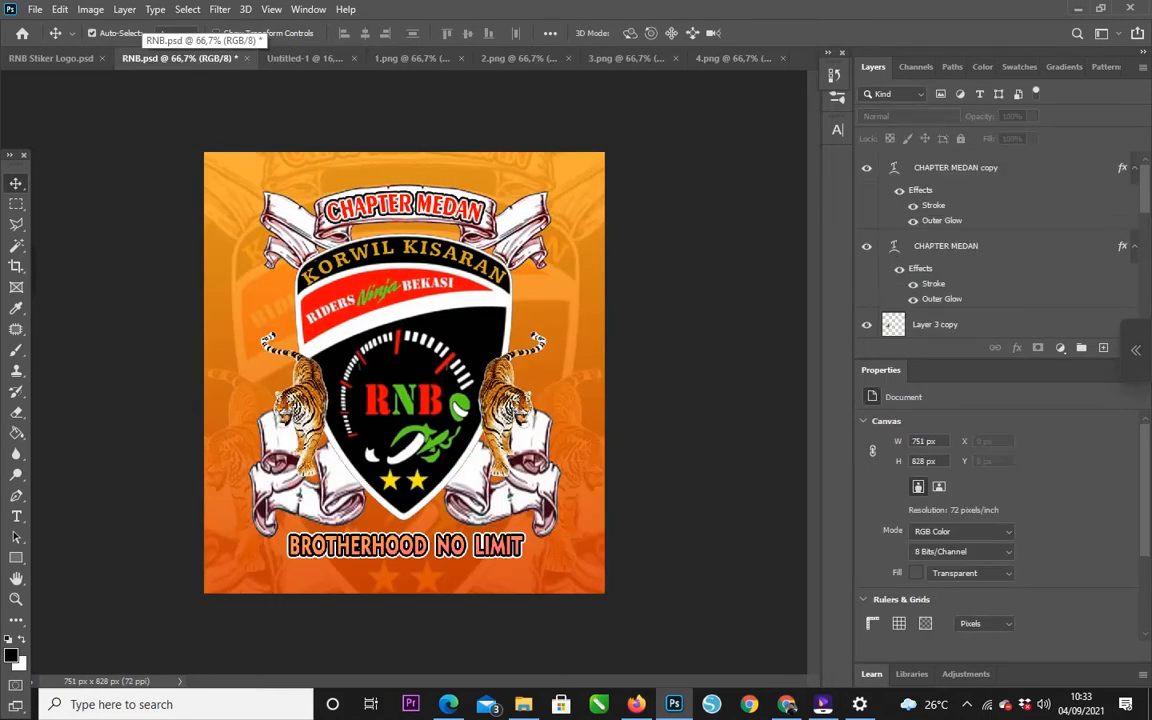
click(305, 58)
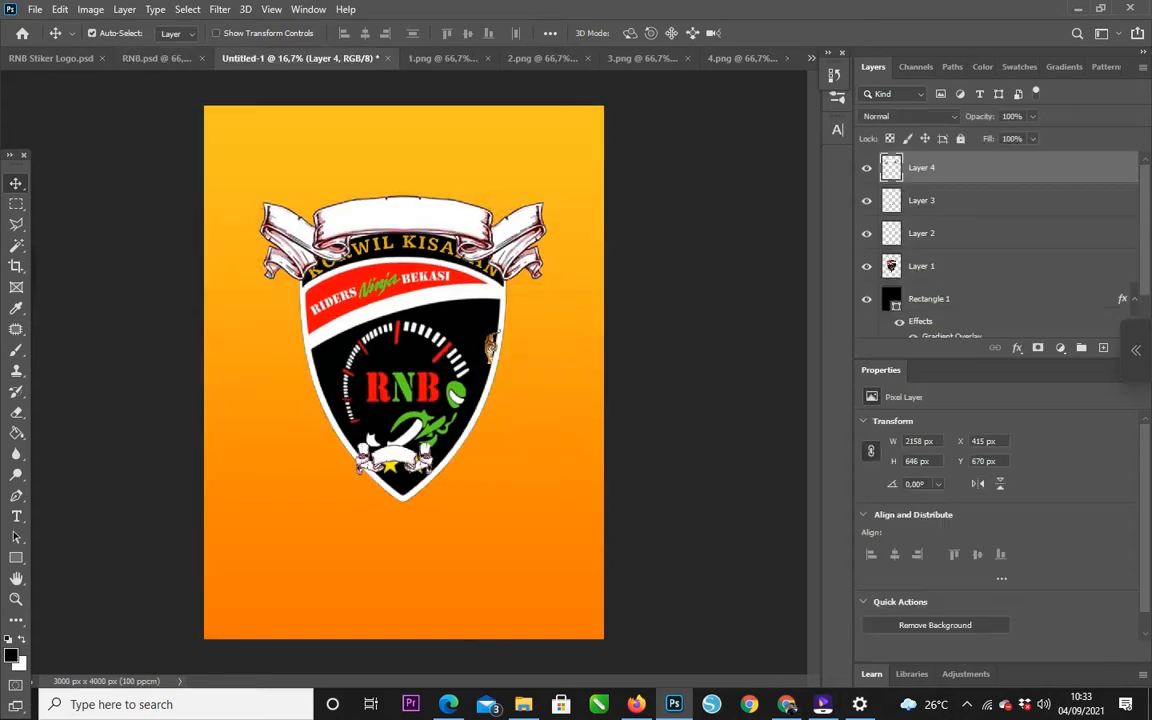
drag(921, 167, 921, 282)
mouse_move(538, 210)
mouse_down()
mouse_move(529, 179)
mouse_move(536, 198)
mouse_up()
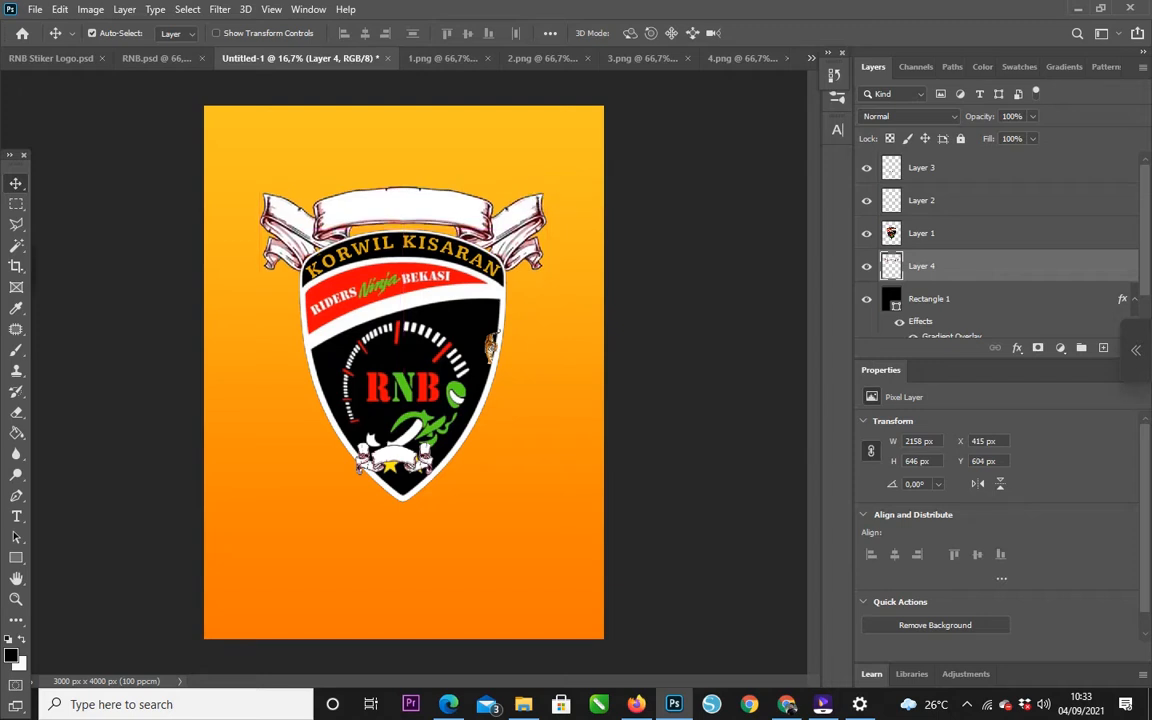
click(400, 420)
key(ctrl+t)
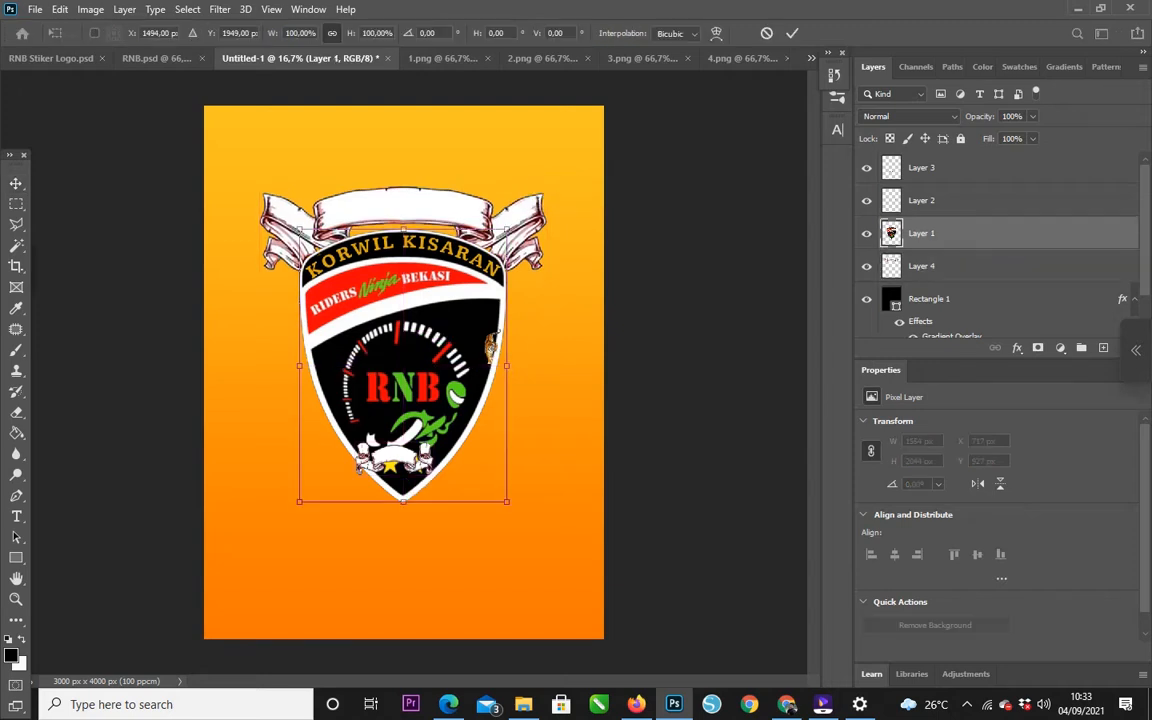
key(Return)
Check the lower banner in RNB.psd, then scale the one in Untitled-1 to about 2125 x 891 px across the lower shield.
click(155, 58)
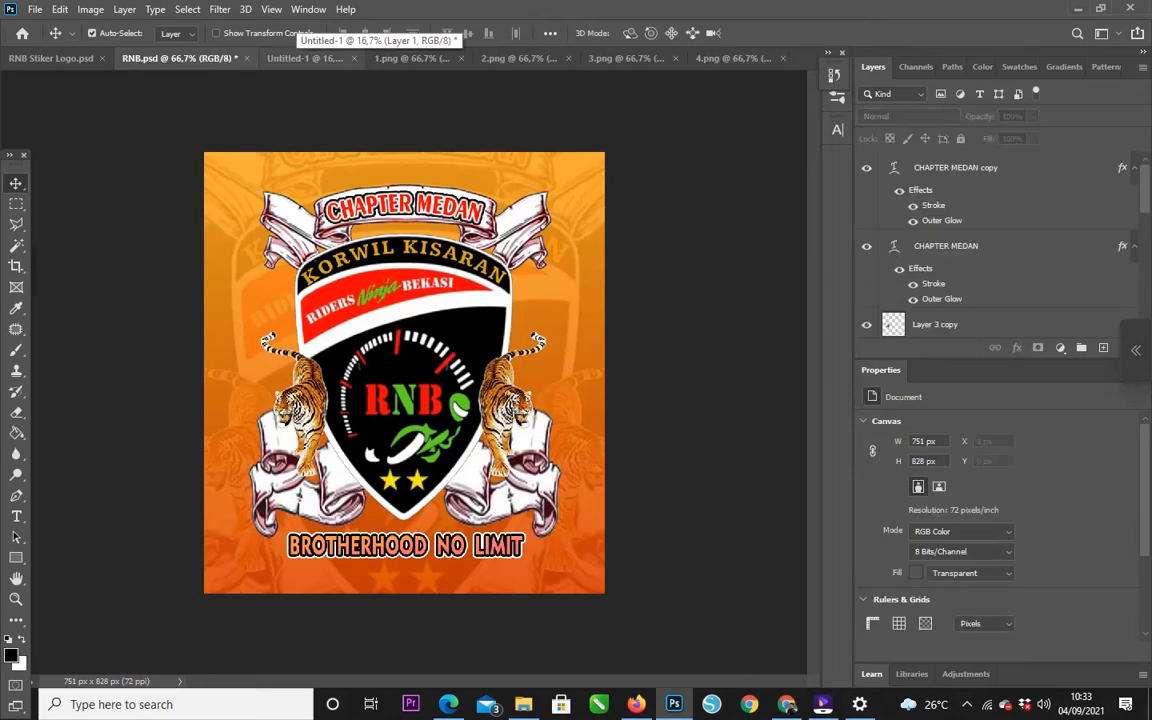
click(300, 58)
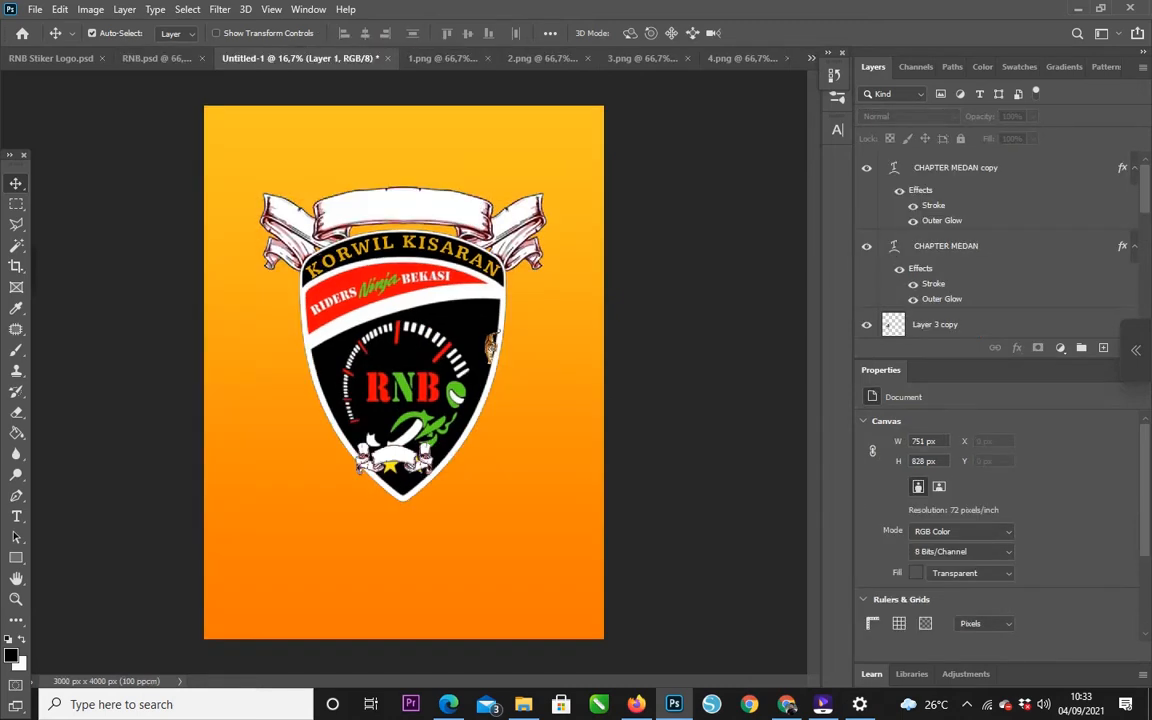
click(394, 457)
key(ctrl+t)
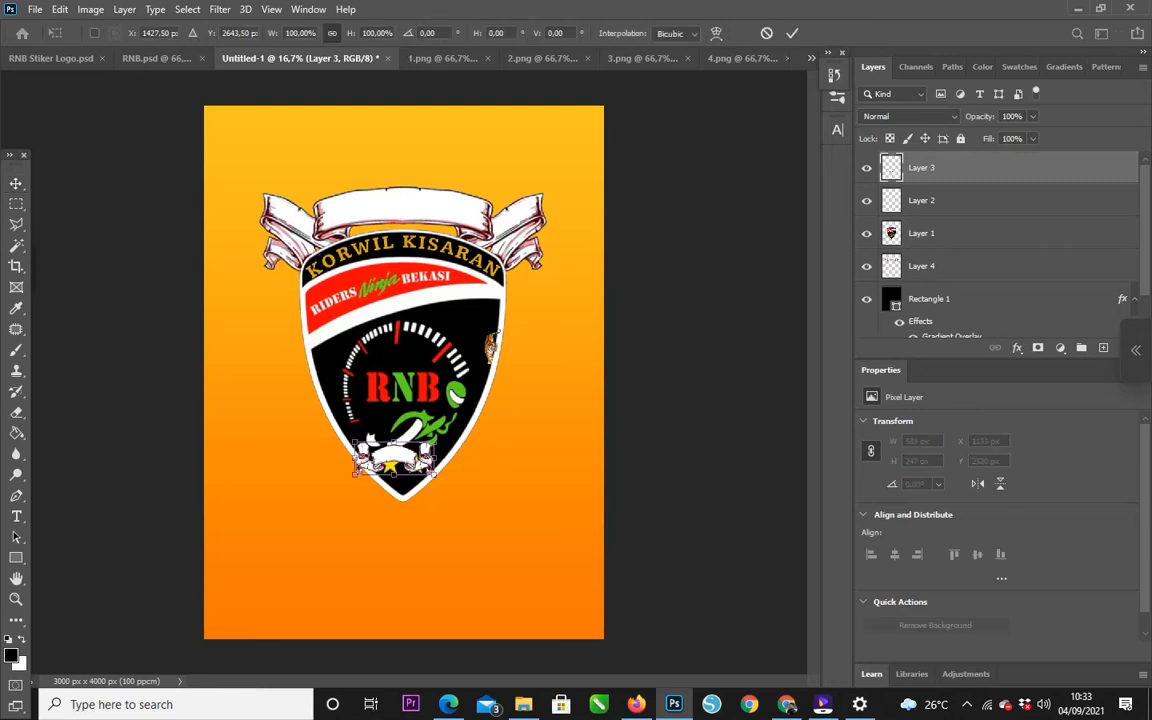
drag(436, 476, 532, 517)
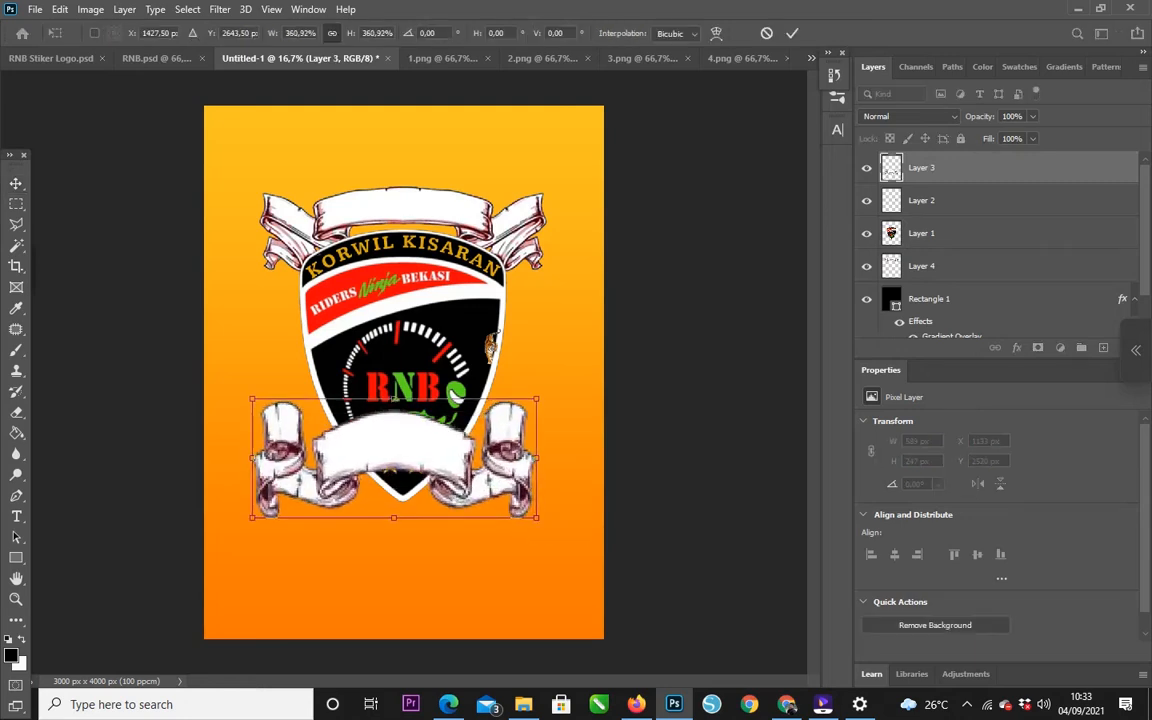
key(Return)
Send the lower banner behind the shield and shift it to center it under the shield.
key(ctrl+[)
key(ctrl+[)
mouse_move(513, 437)
mouse_down()
mouse_move(540, 437)
mouse_move(526, 433)
mouse_up()
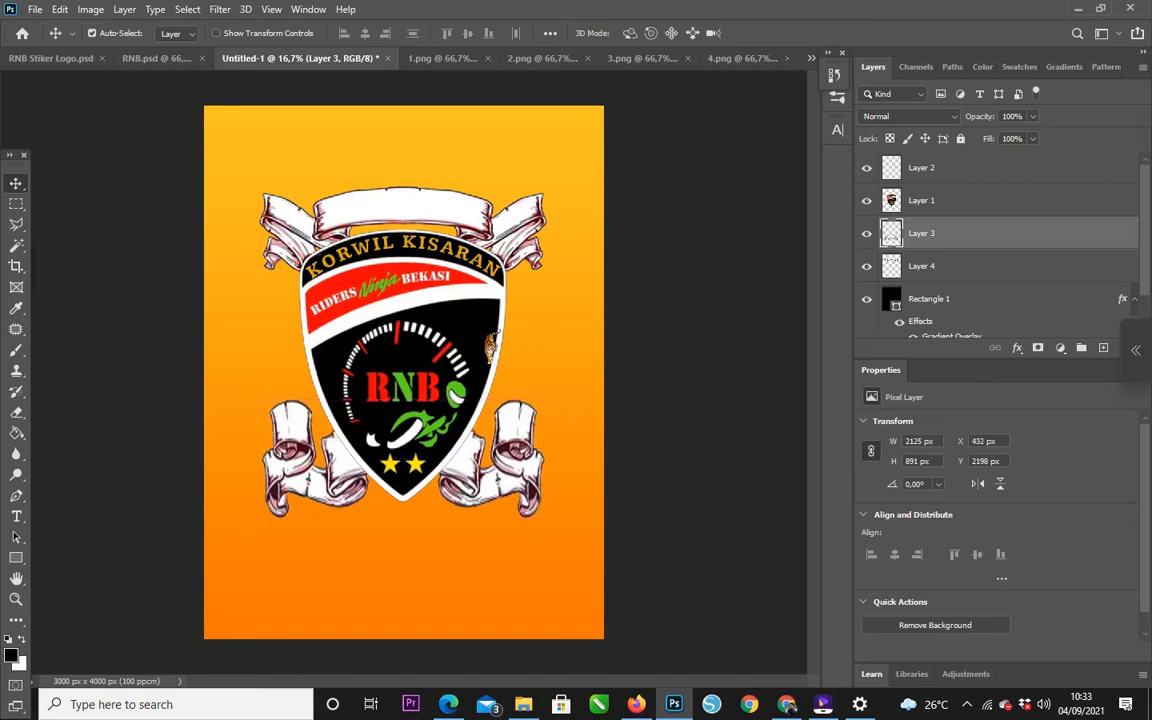
Enlarge the tiger to about 880 x 1089 px and place it along the shield's right edge.
click(921, 167)
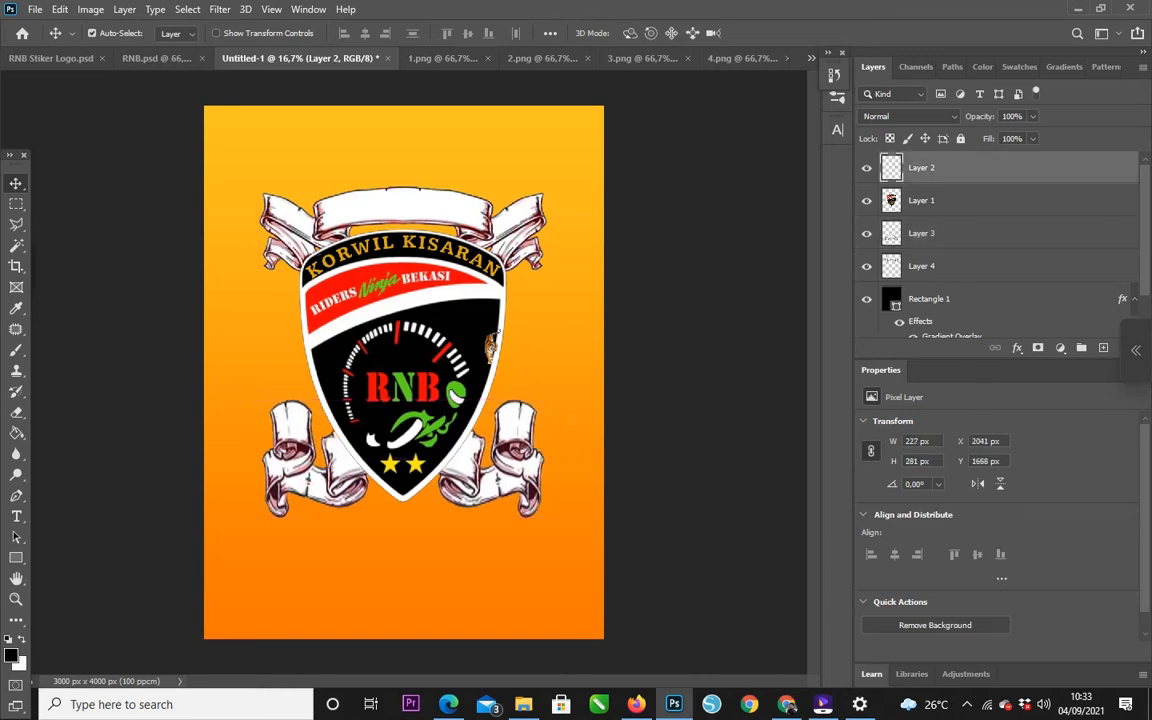
key(ctrl+t)
drag(506, 365, 550, 419)
drag(502, 336, 518, 375)
key(Return)
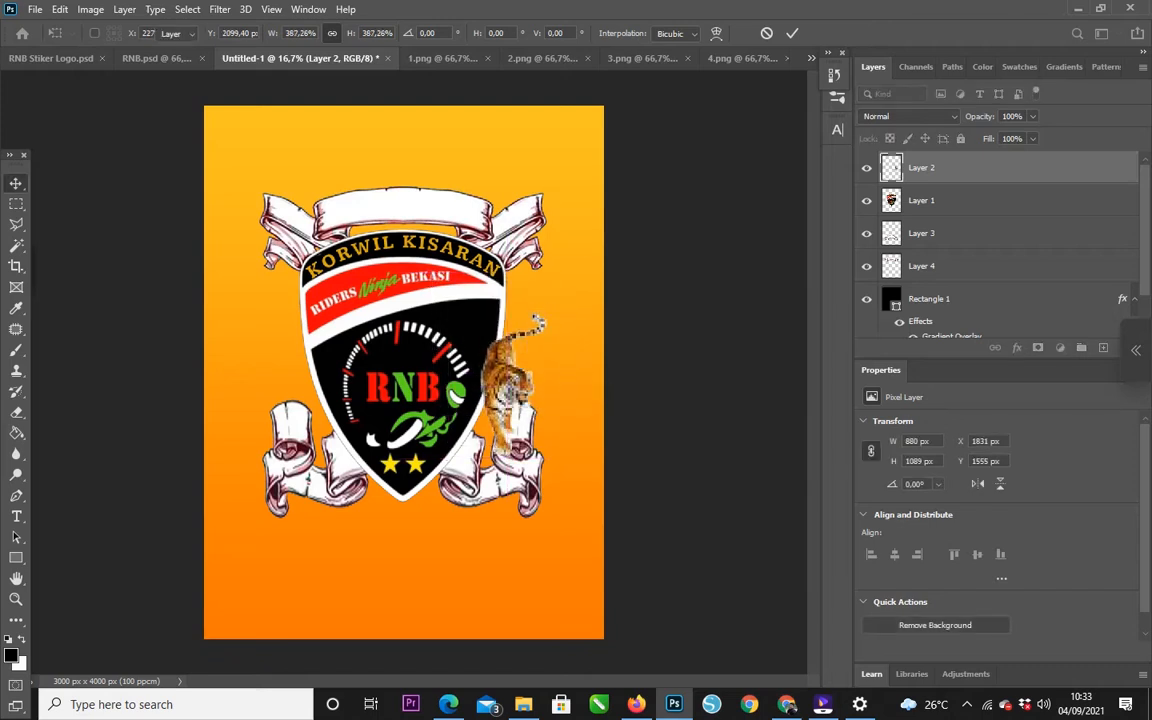
Following RNB.psd, move the tiger down over the shield's right edge and reduce it to about 844 x 1044 px.
click(155, 58)
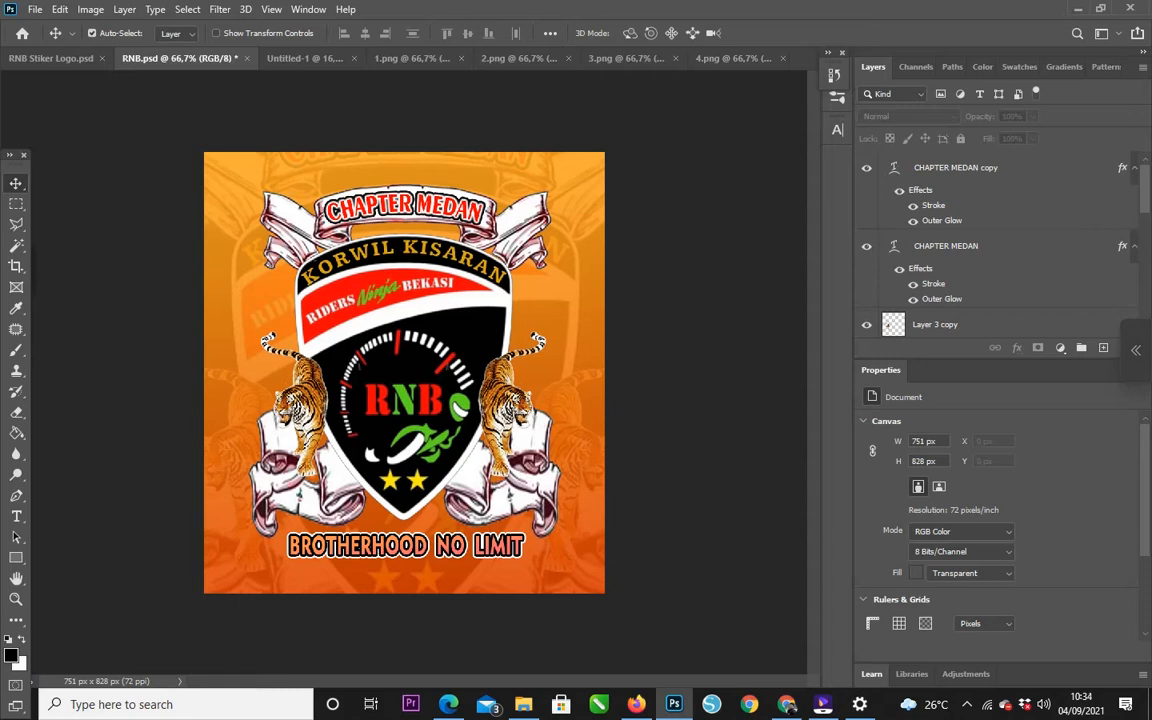
click(300, 58)
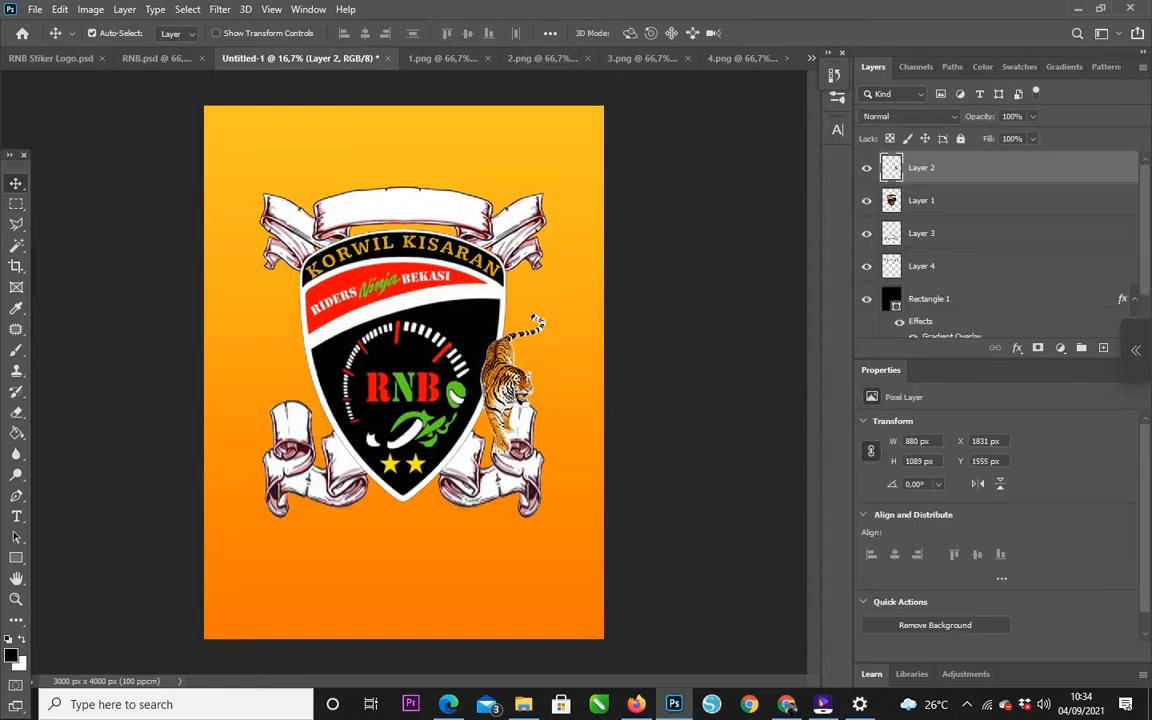
drag(512, 345, 500, 358)
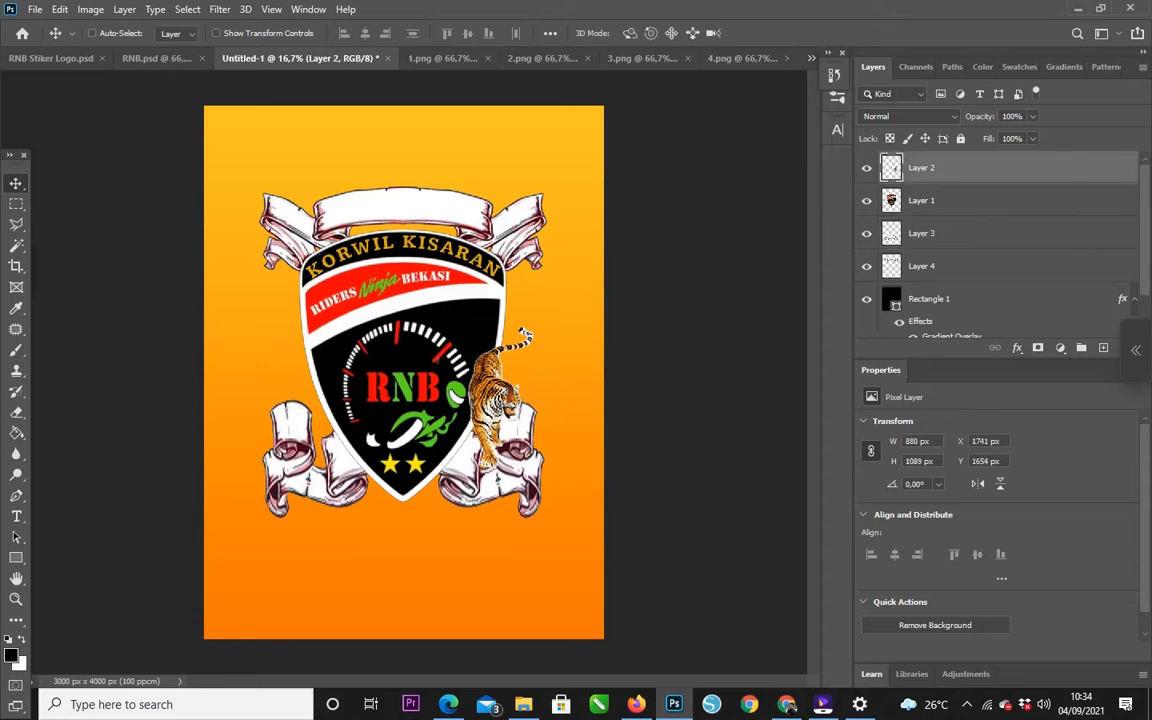
key(ctrl+t)
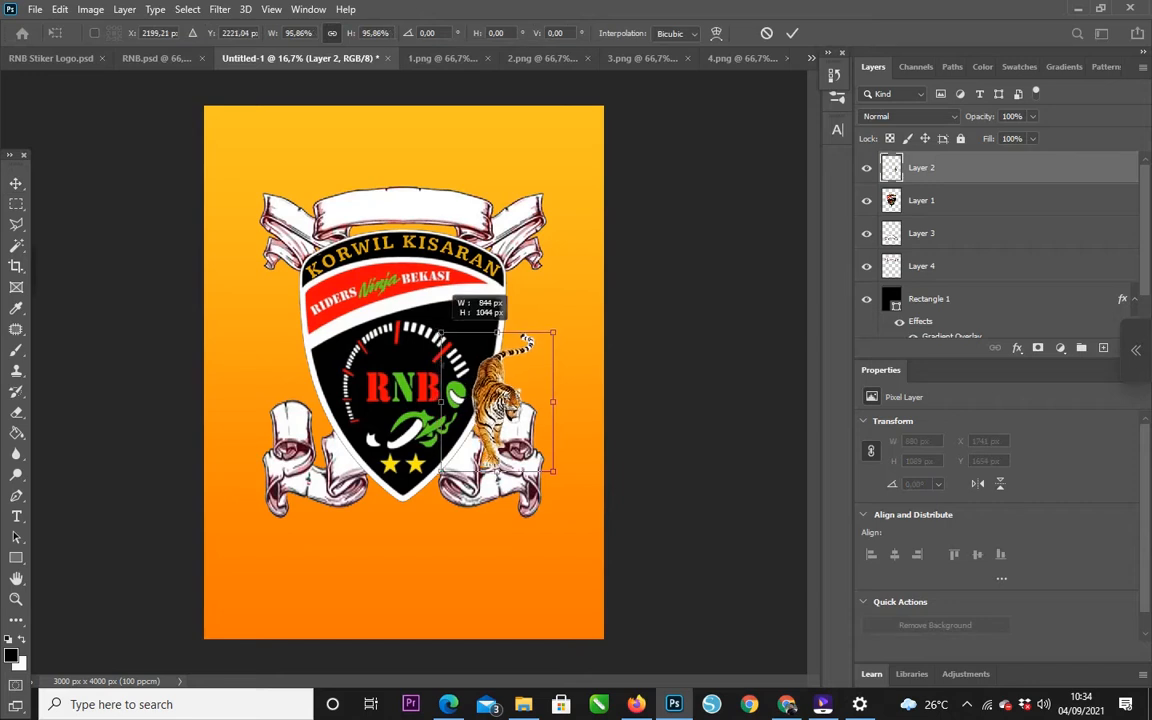
key(Return)
Duplicate the tiger, flip the copy horizontally and place it against the shield's left edge.
drag(500, 400, 300, 405)
key(ctrl+t)
right_click(309, 404)
click(345, 379)
key(Return)
drag(310, 408, 325, 409)
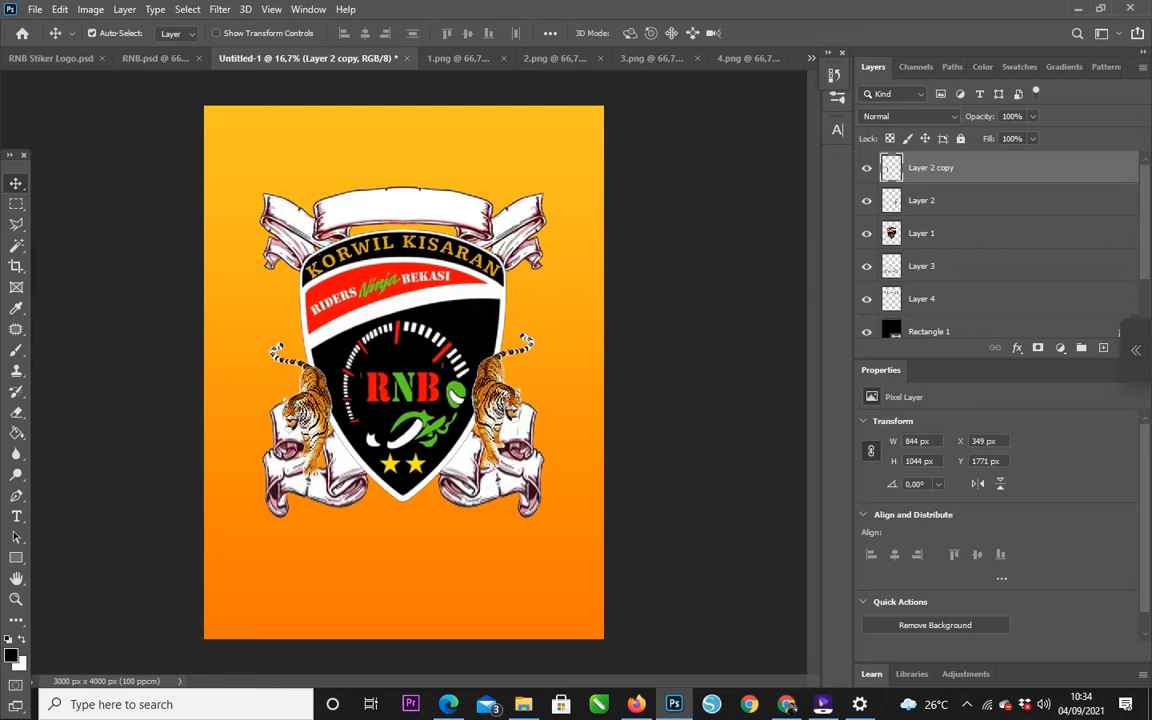
Enlarge the upper banner to about 2210 x 662 px, comparing the layout with RNB.psd.
click(155, 58)
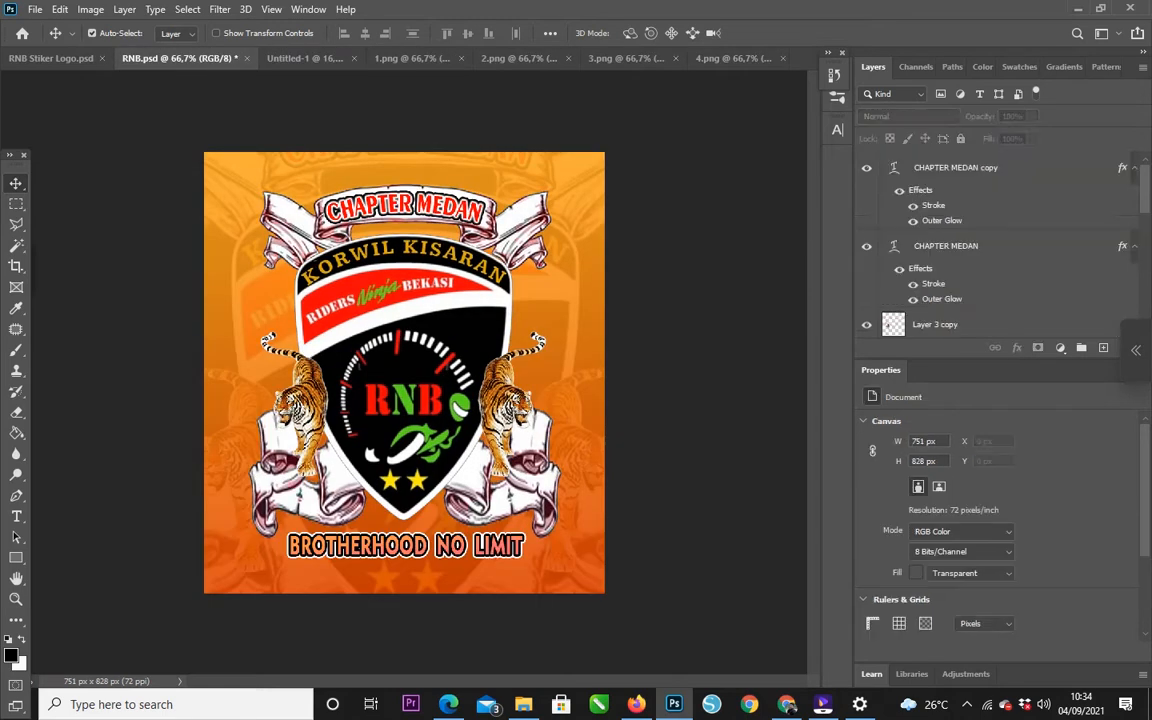
click(300, 58)
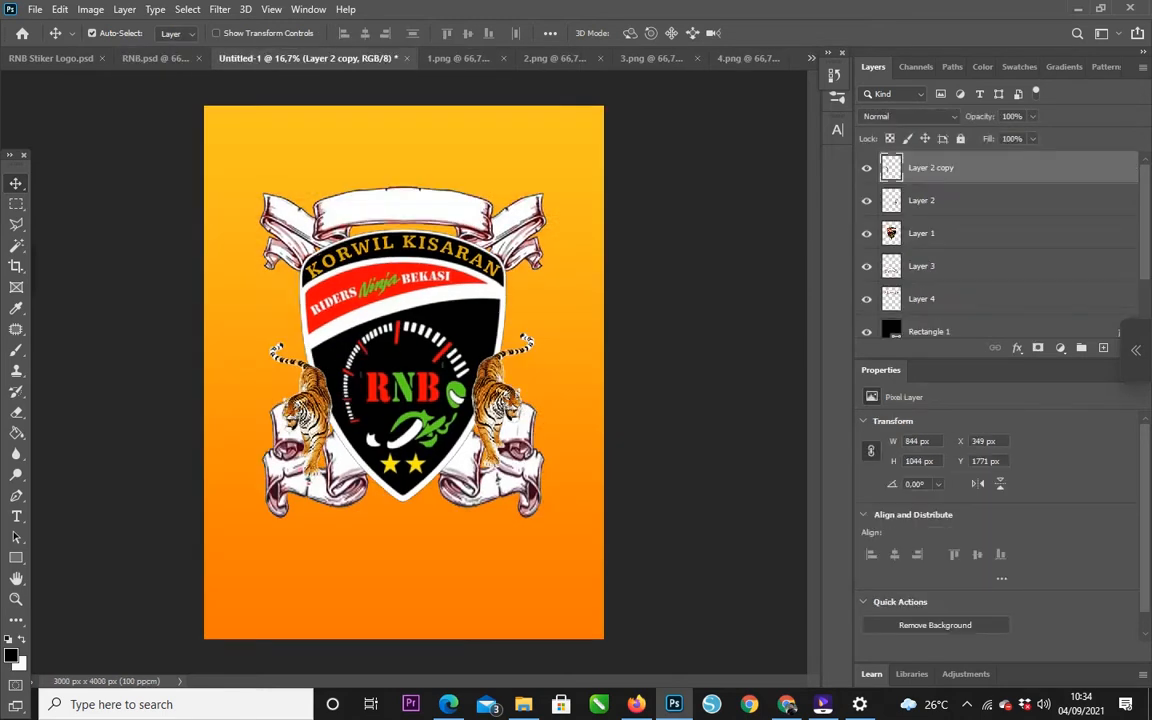
click(404, 208)
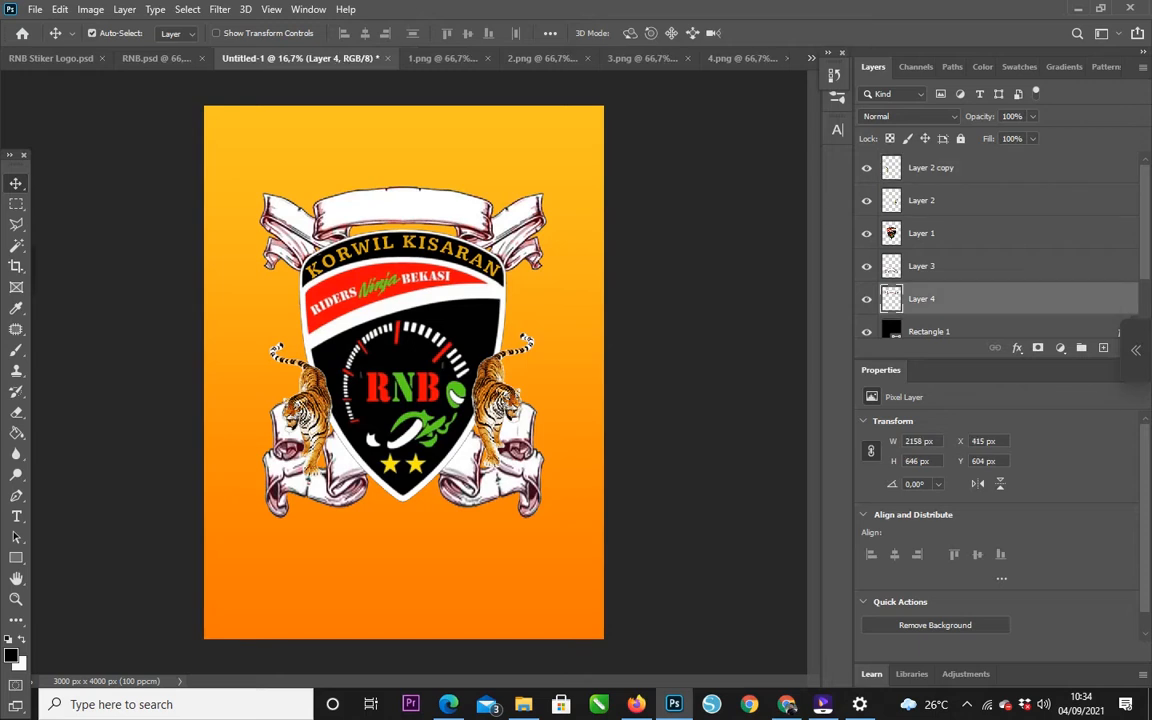
key(ctrl+t)
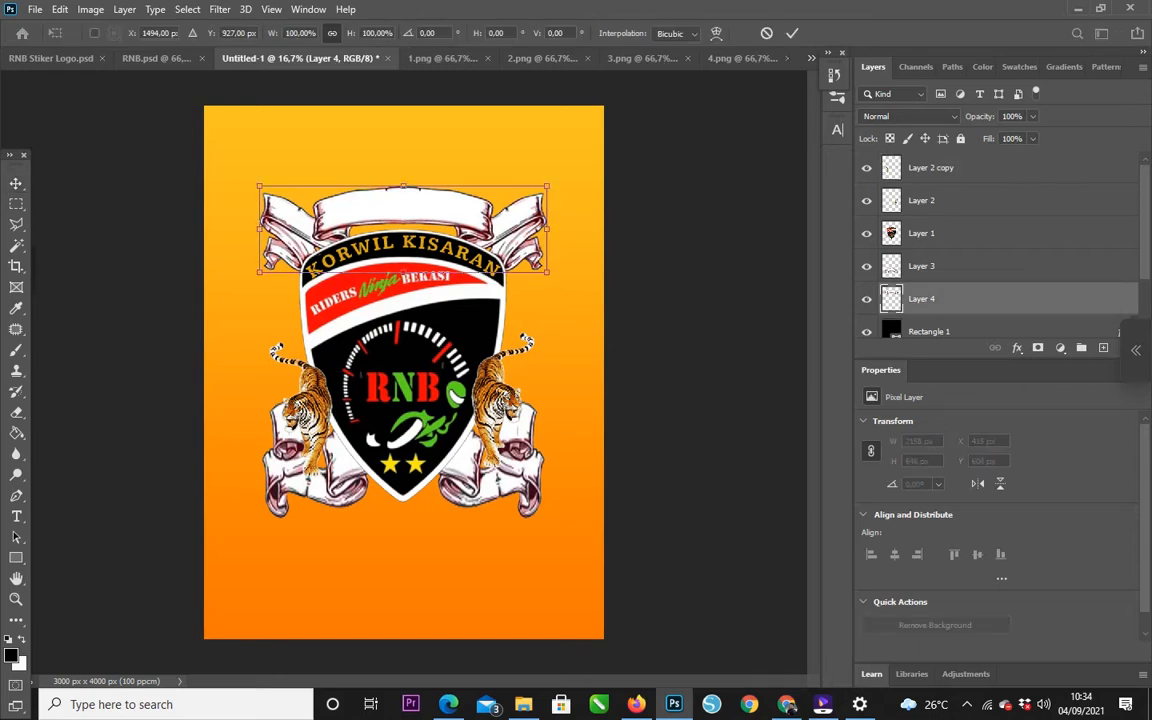
click(792, 33)
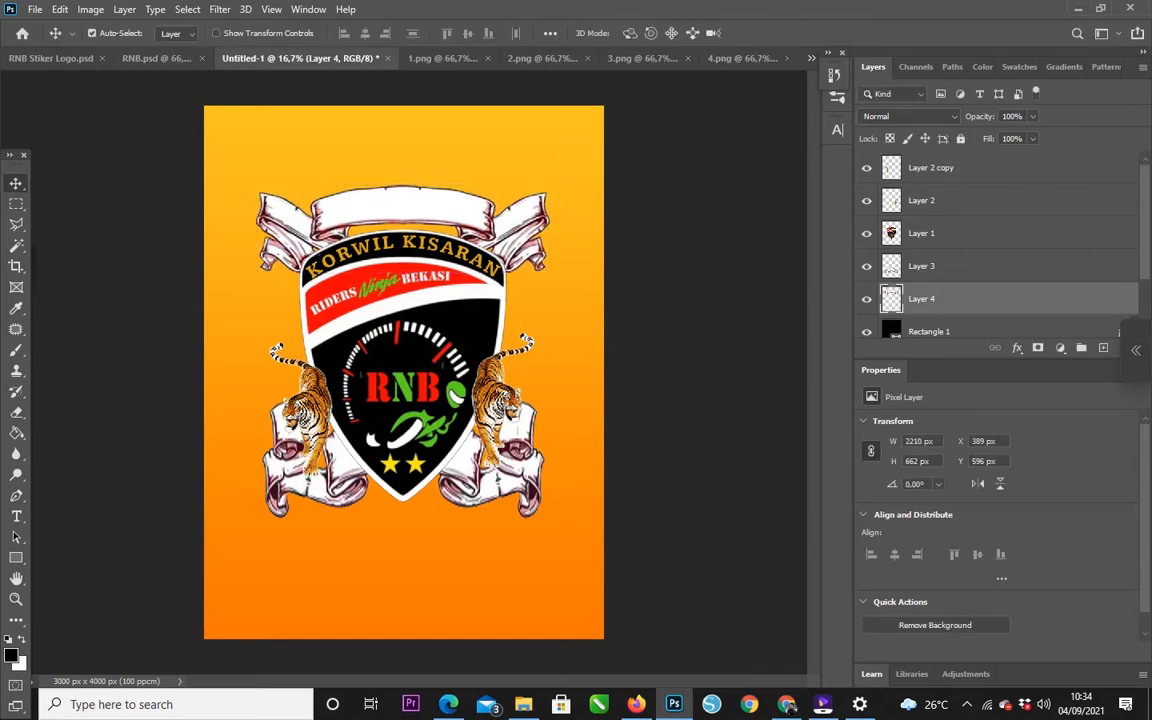
click(165, 58)
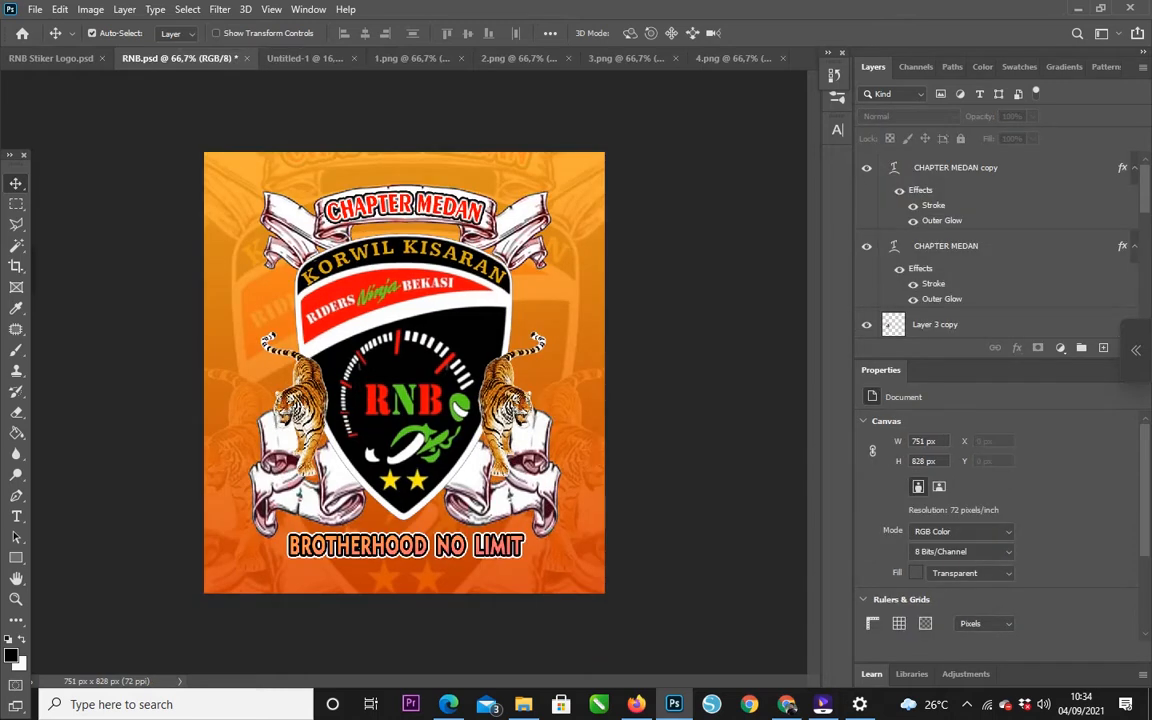
Widen the lower banner beyond both sides of the shield to match the layout in RNB.psd.
click(300, 58)
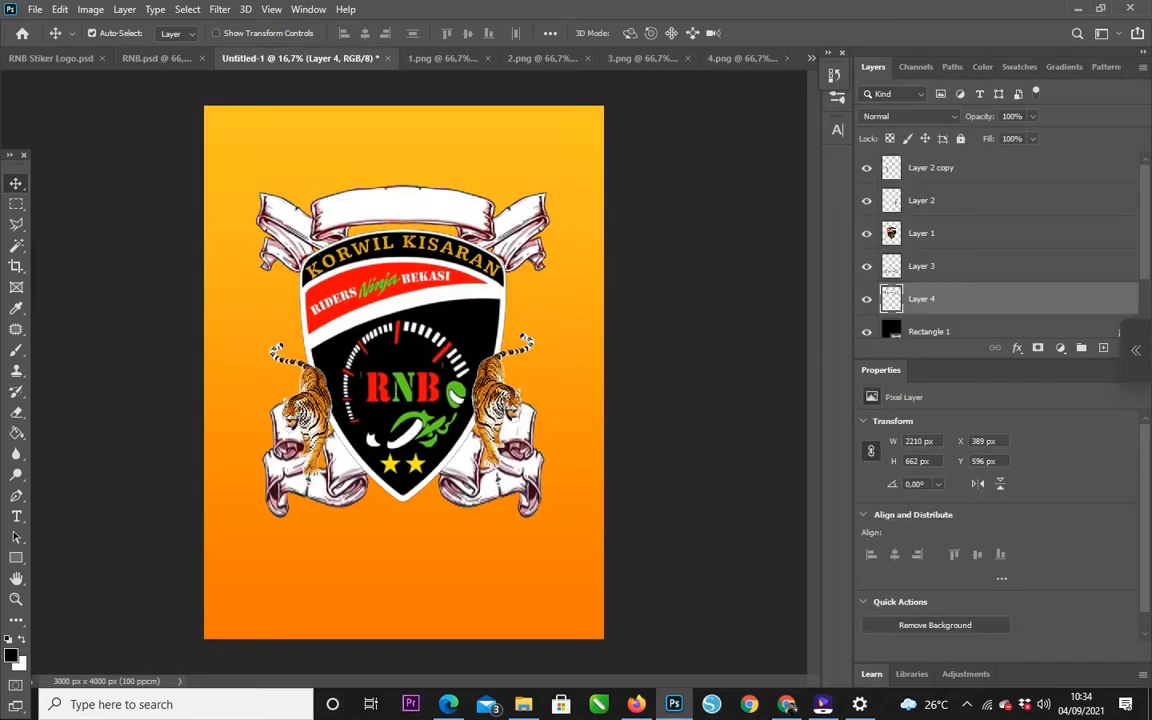
click(921, 266)
key(ctrl+t)
drag(545, 399, 566, 391)
drag(526, 456, 526, 455)
drag(565, 389, 560, 392)
key(Return)
Following RNB.psd, nudge the upper banner up to a Y position of 566 px.
click(921, 299)
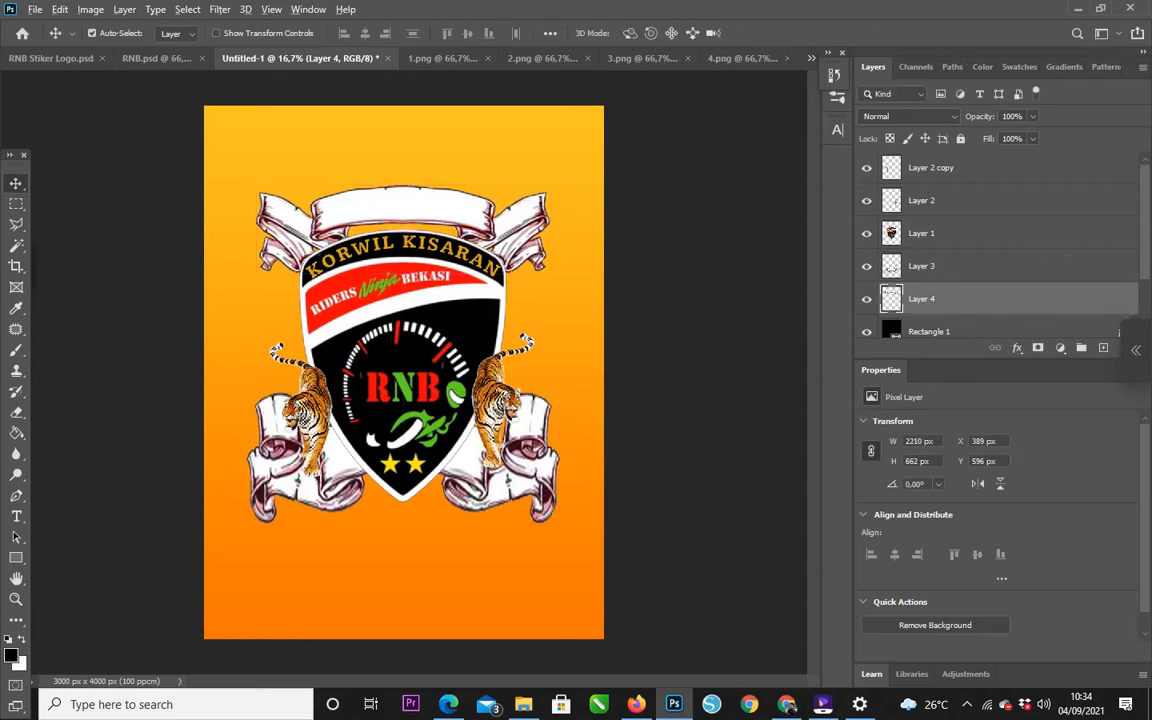
click(155, 58)
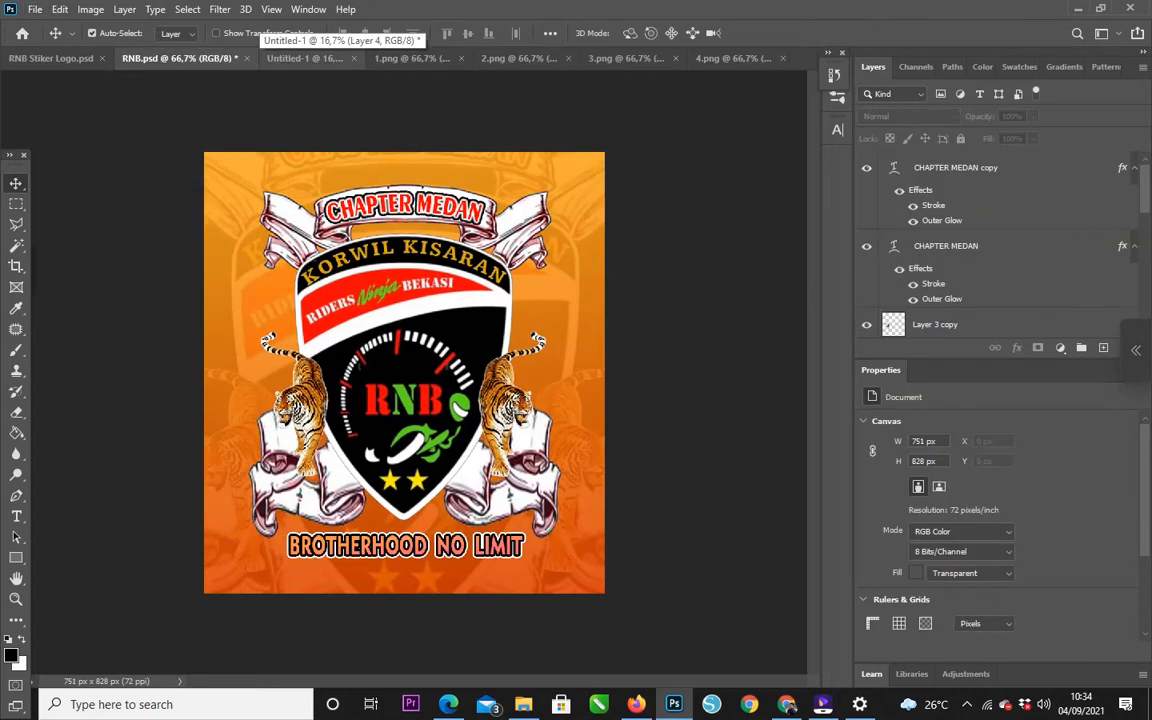
click(303, 58)
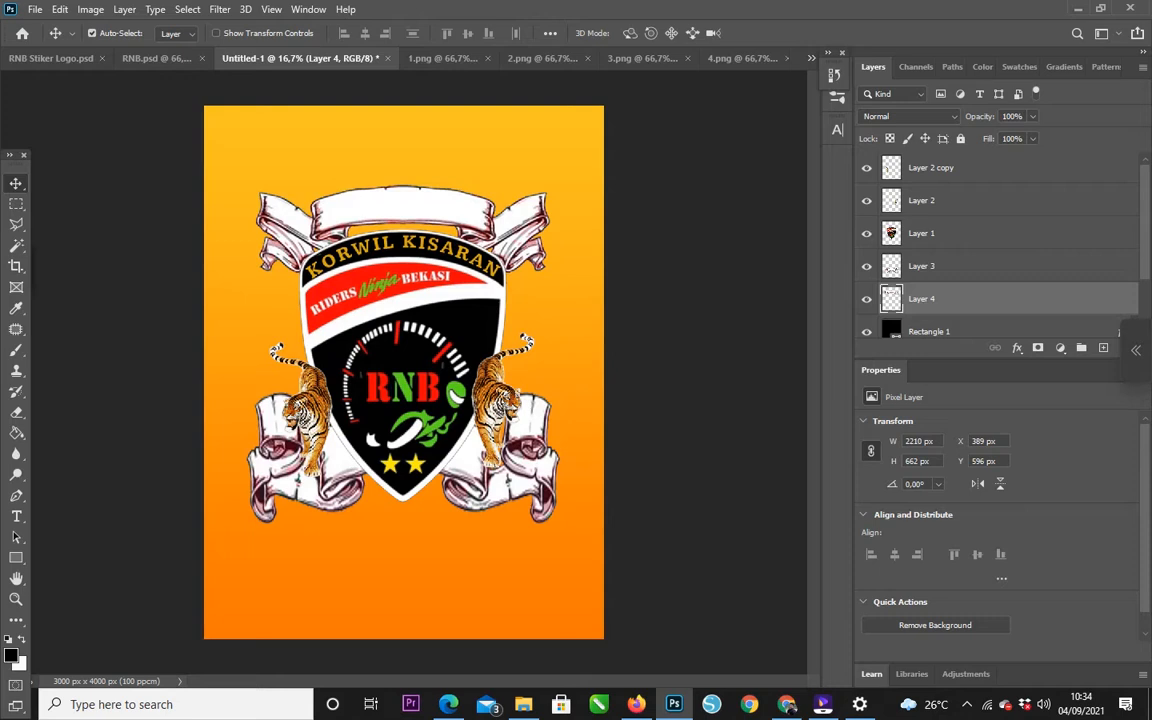
key(shift+Up)
key(shift+Up)
key(shift+Up)
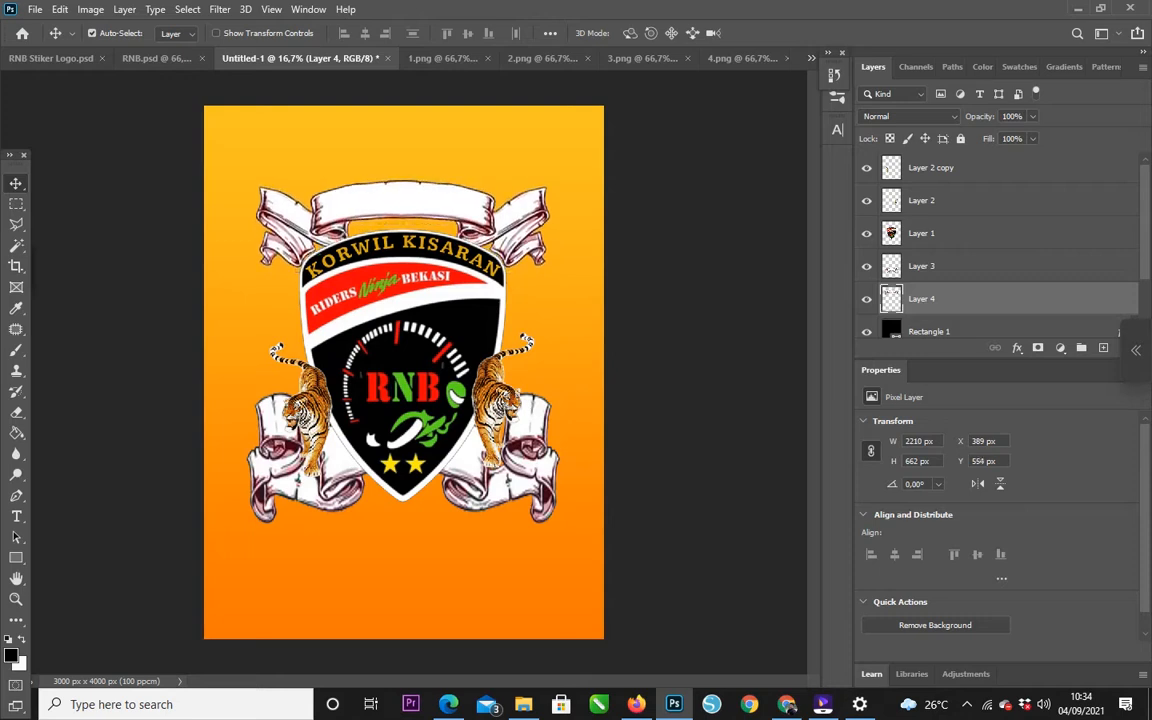
key(Down)
key(Down)
key(Down)
key(Down)
key(Down)
key(Down)
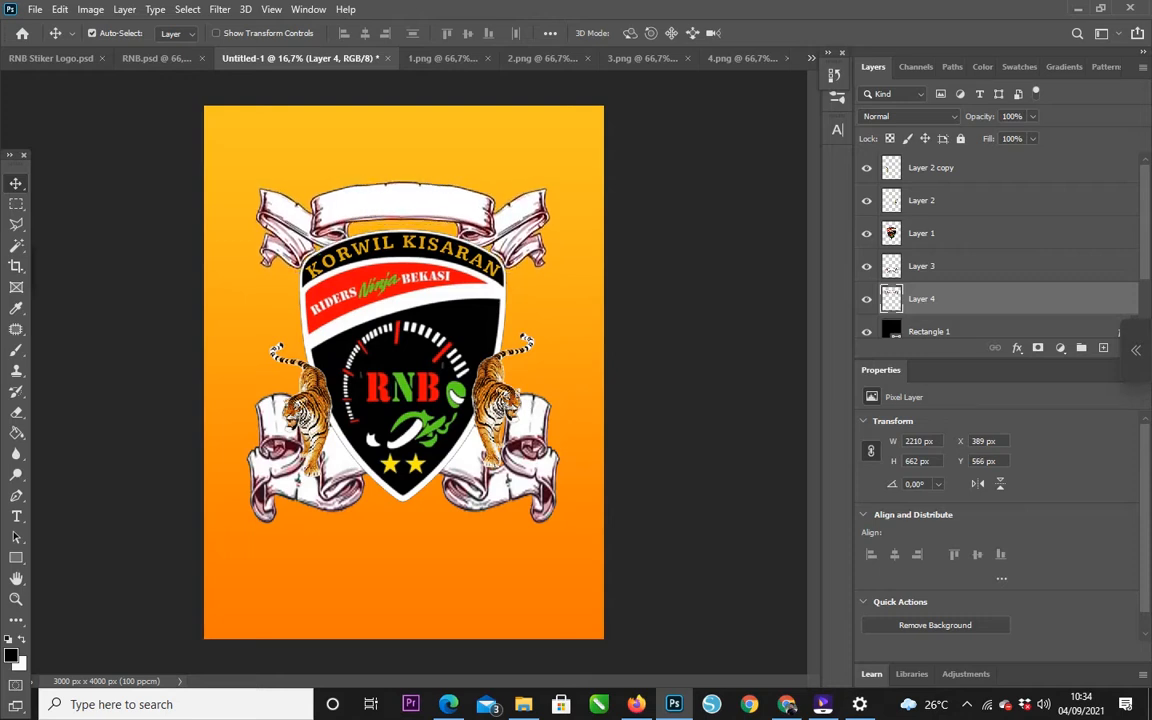
Add the text CHAPTER ASAHAN above the upper banner on a layer at the top of the stack.
click(16, 516)
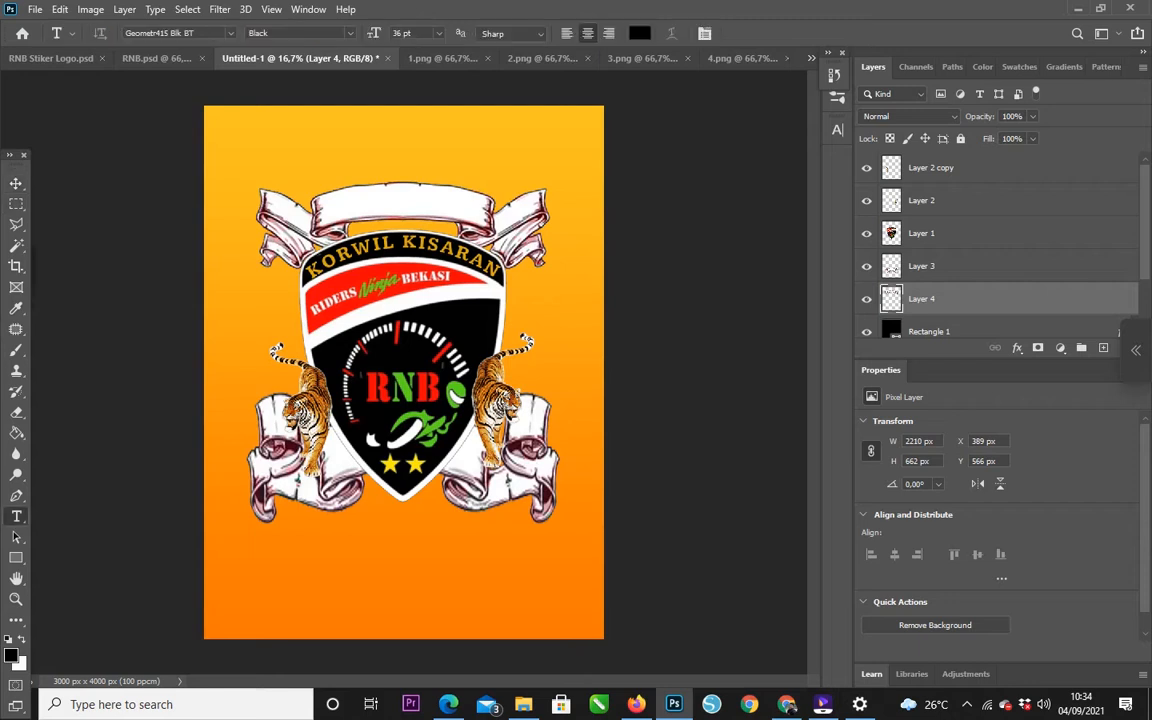
key(alt+bracketright)
key(alt+bracketright)
key(alt+bracketright)
key(alt+bracketright)
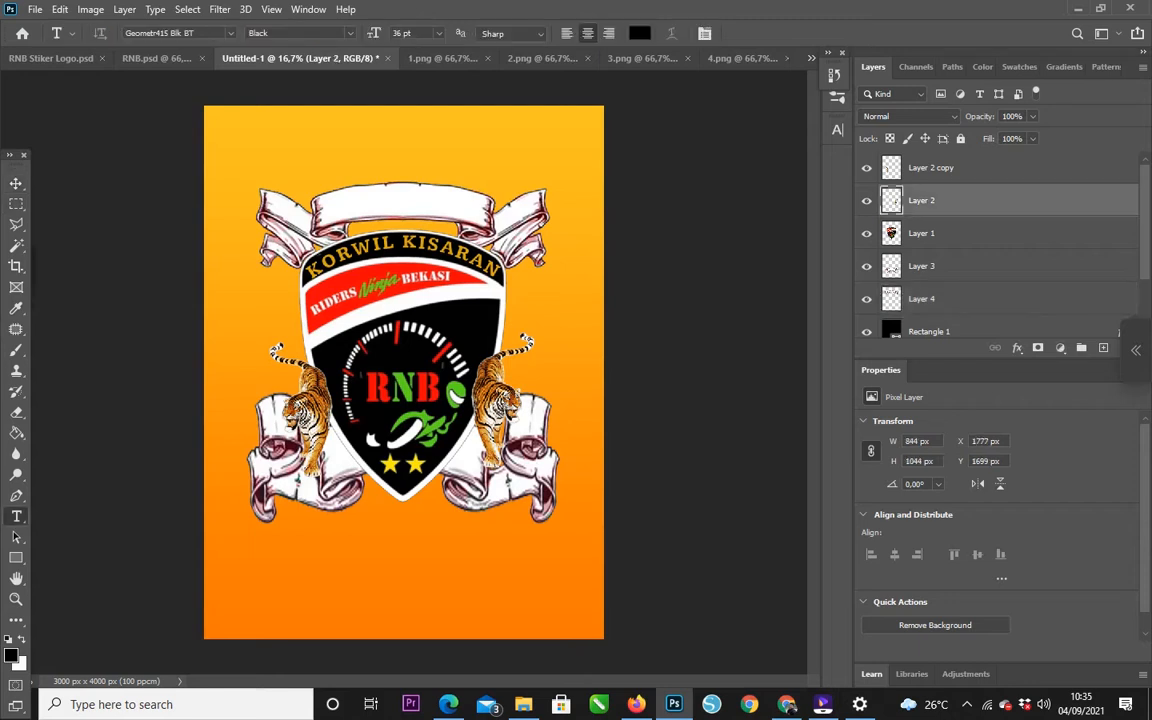
click(290, 158)
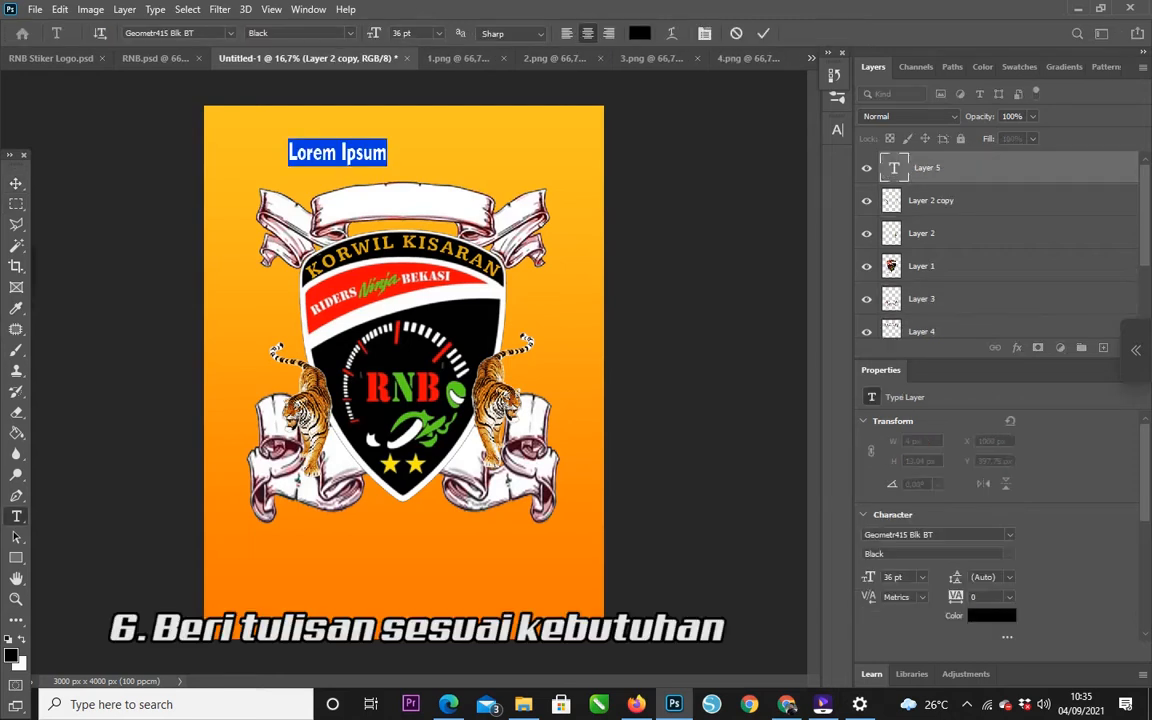
text(CHAPTE)
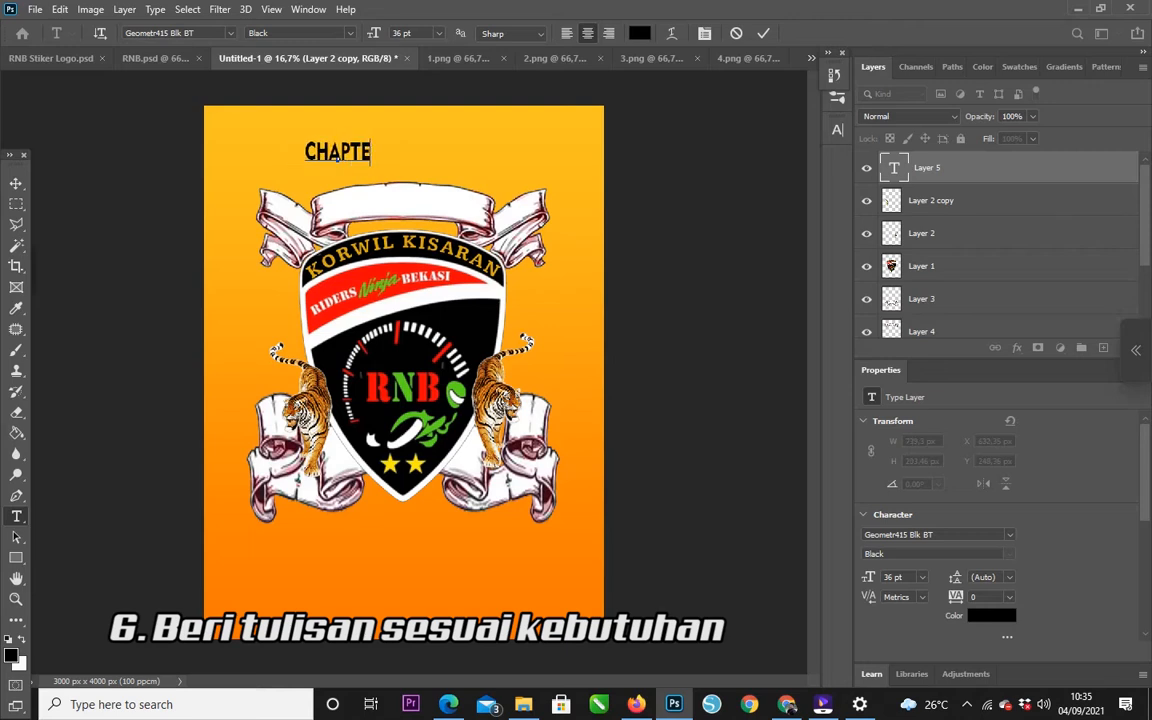
text(R ASAHAN)
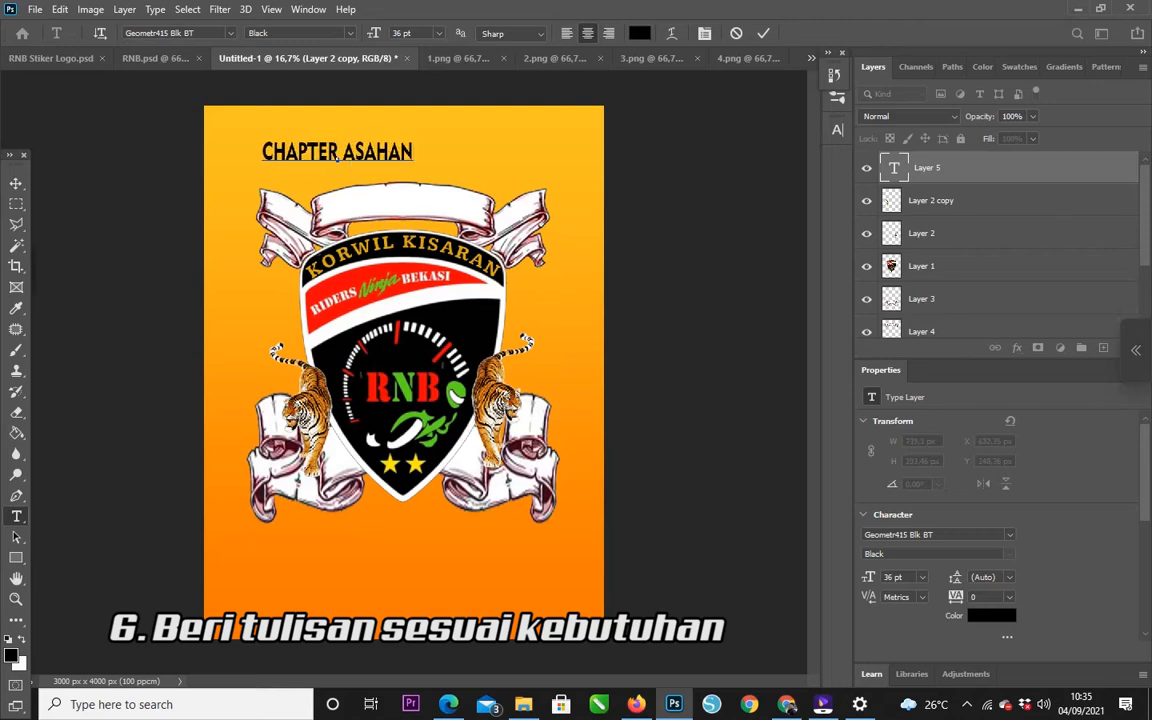
Check the wording in RNB.psd and replace ASAHAN with MEDAN in the chapter text.
click(155, 58)
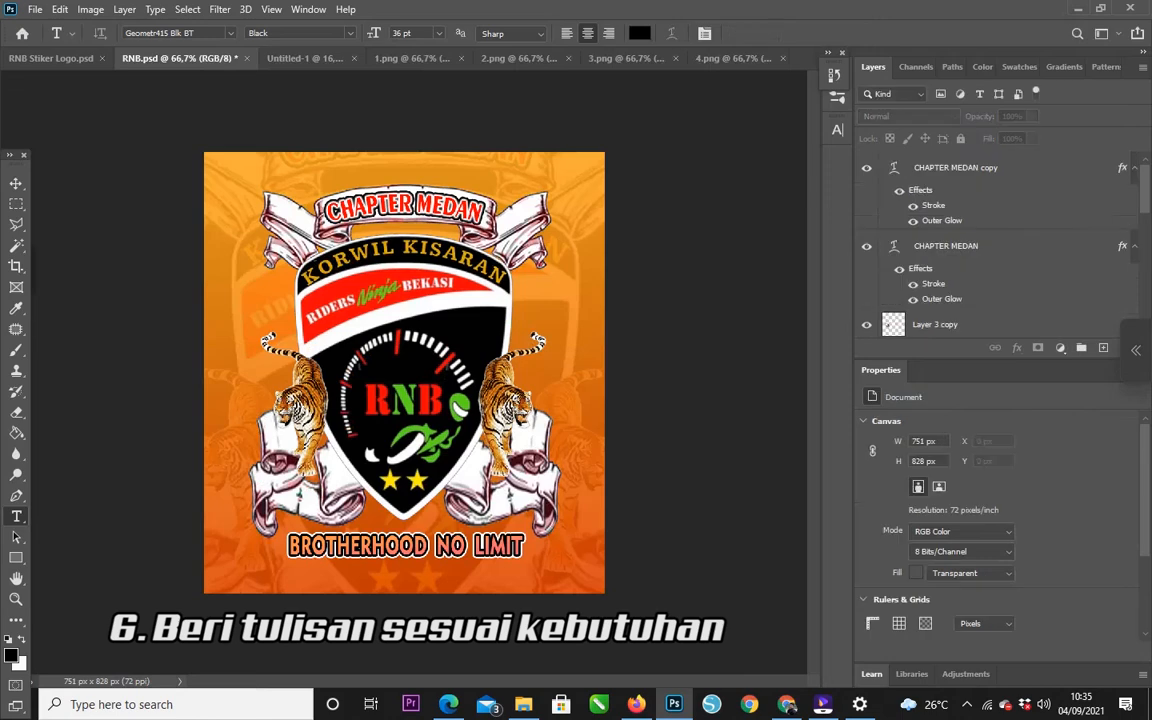
click(300, 58)
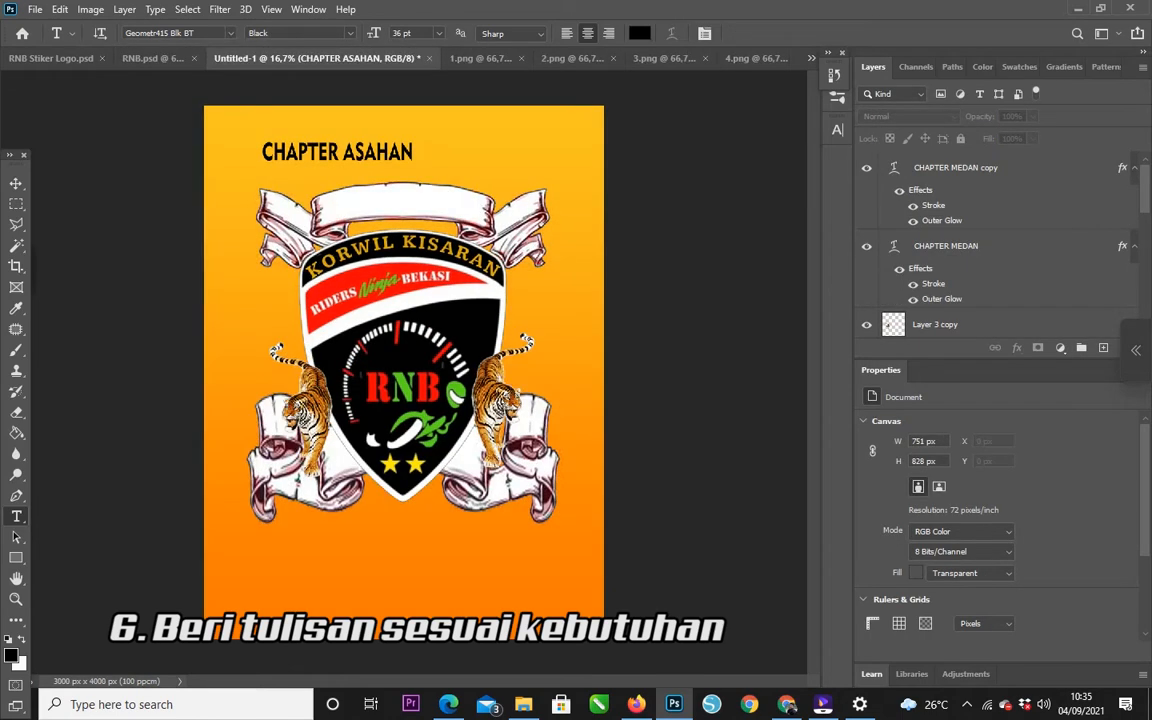
double_click(376, 151)
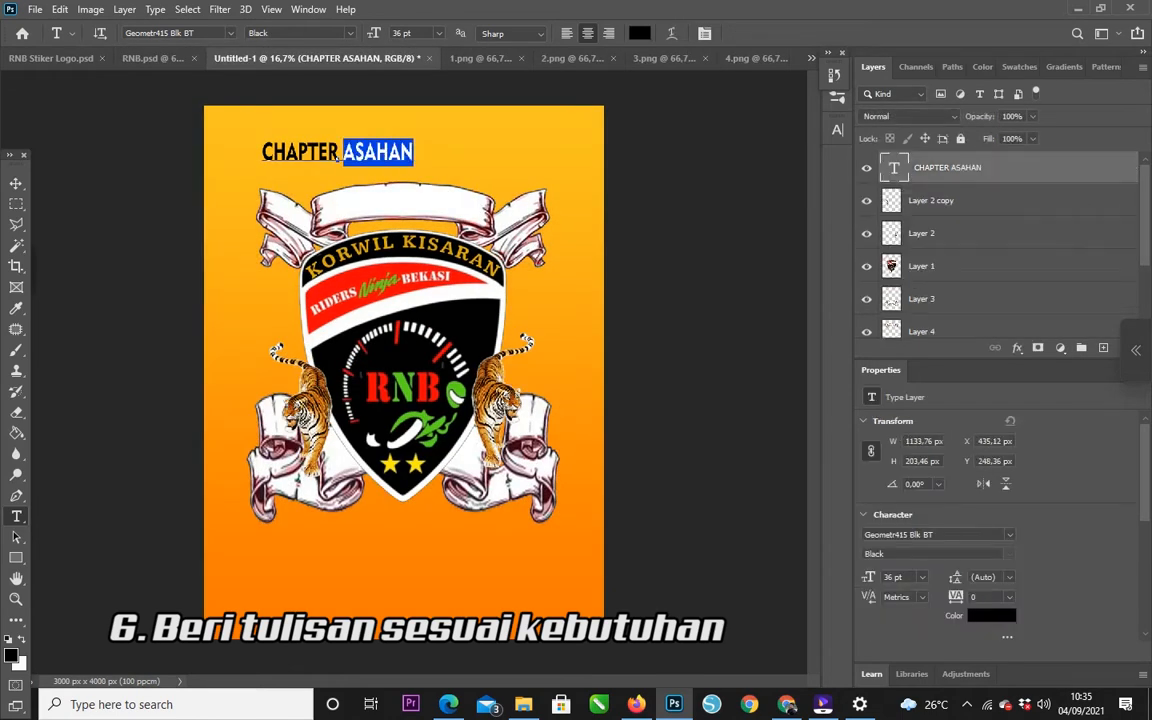
text(MEDAN)
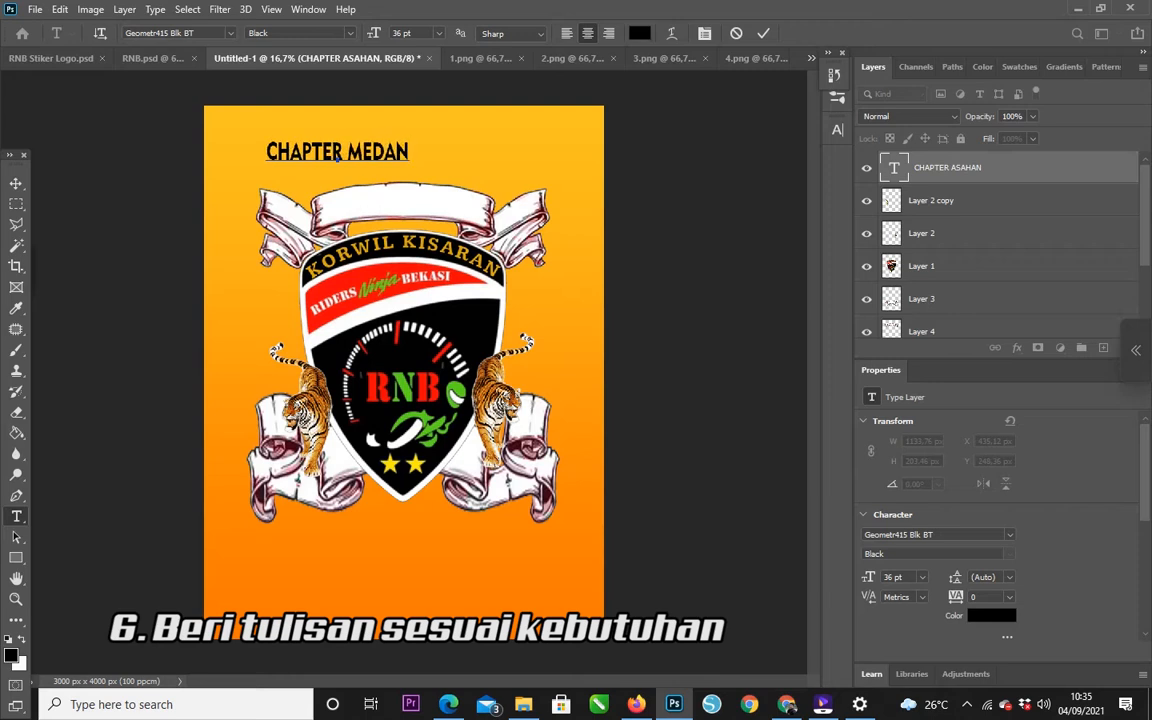
Set the font of the whole CHAPTER MEDAN text to Exotc350 Bd BT Bold.
key(ctrl+a)
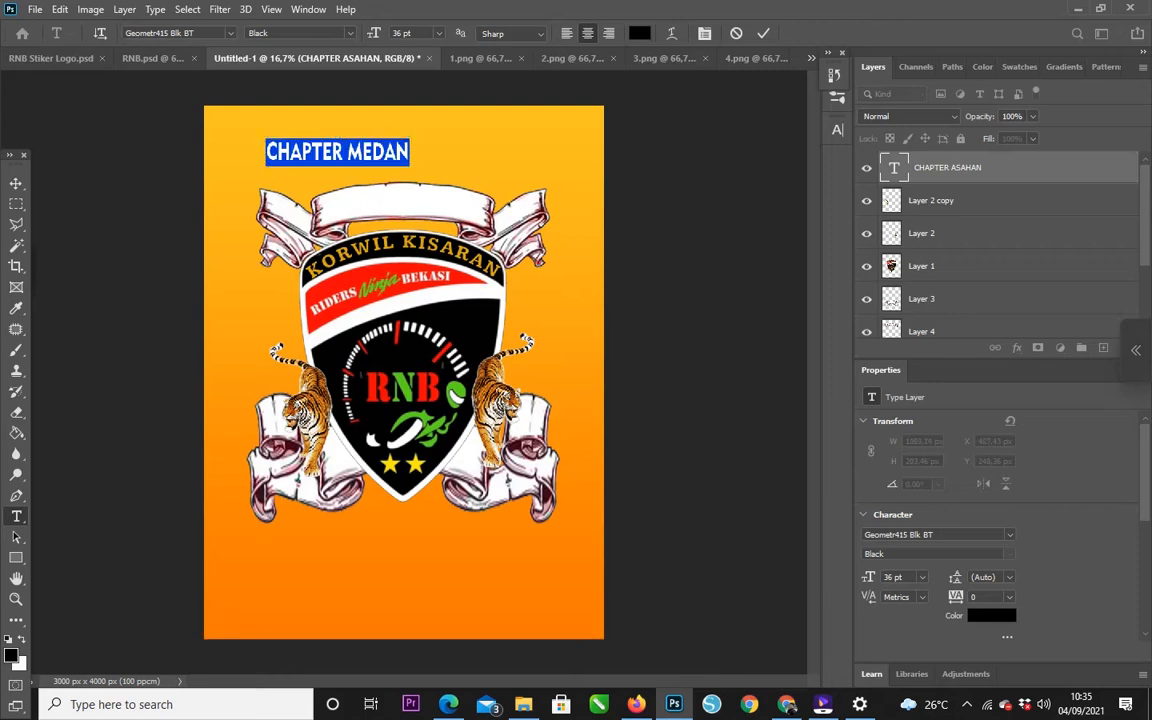
click(231, 33)
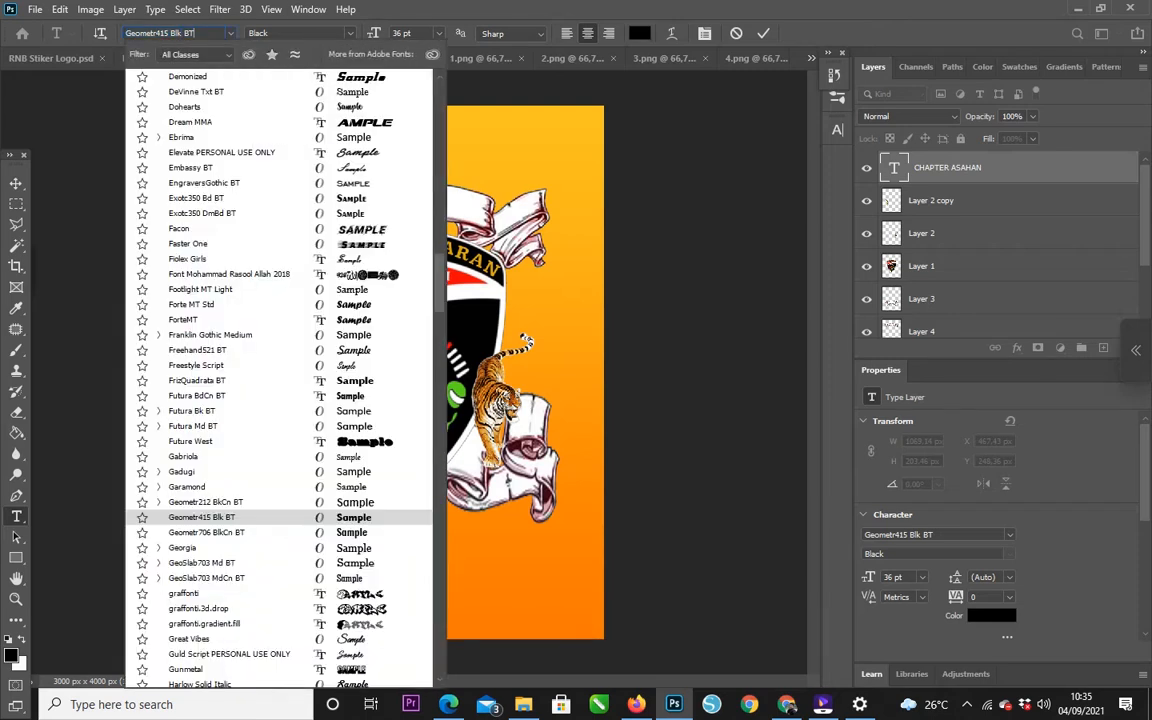
key(ctrl+a)
text(e)
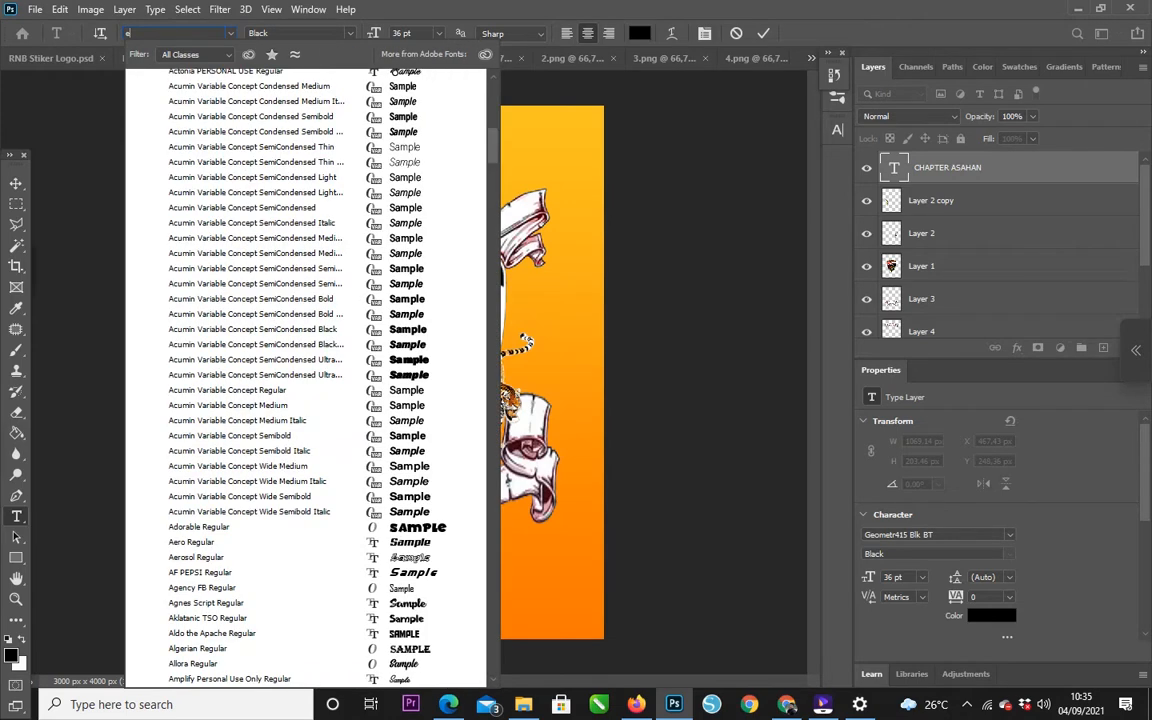
text(x)
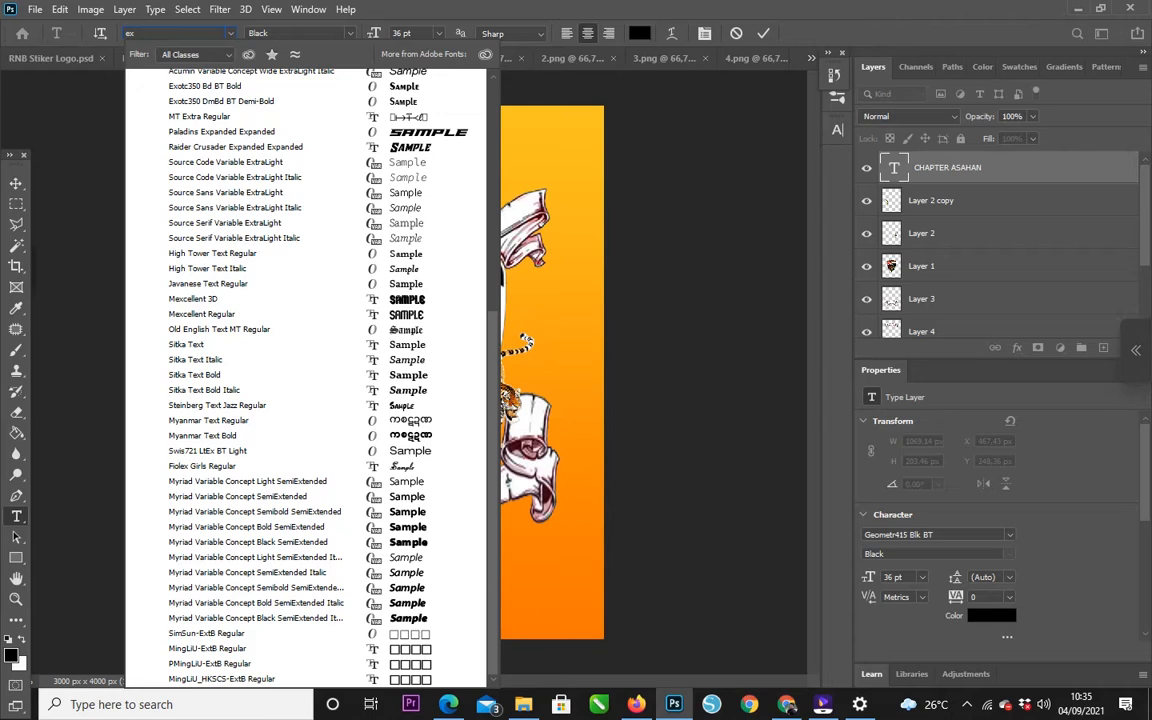
text(o)
key(Down)
key(Down)
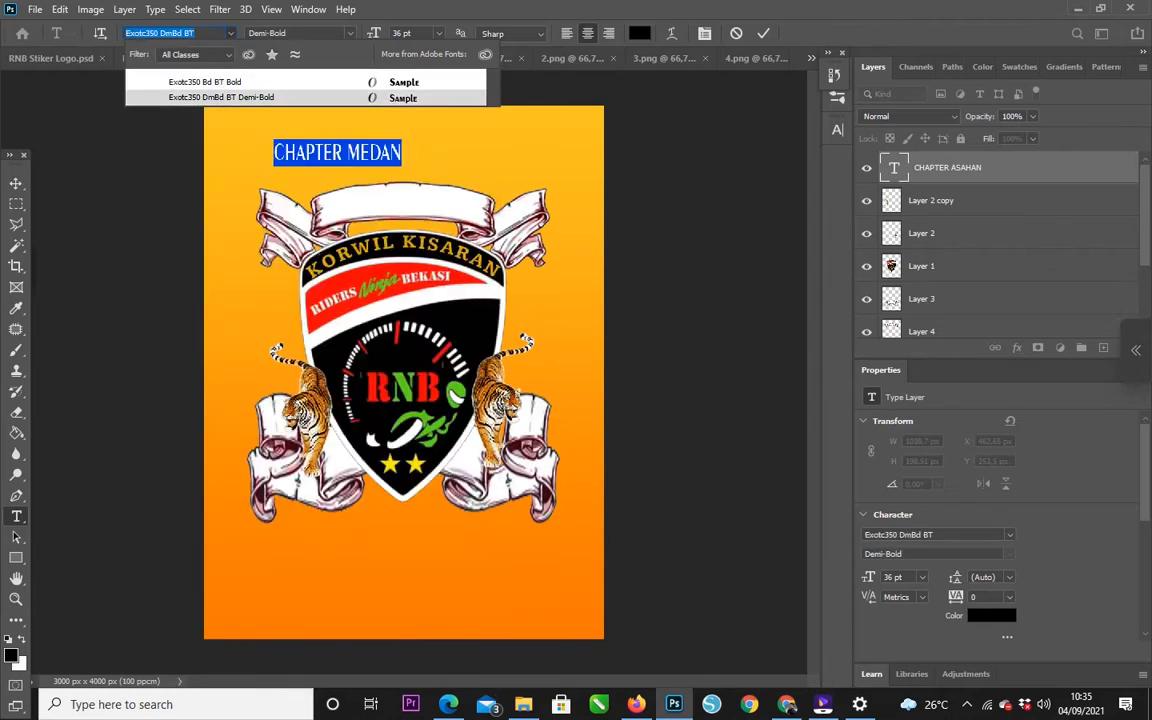
key(Up)
key(Return)
Place the CHAPTER MEDAN text on the upper banner and warp it with a horizontal Arc at +15% bend.
drag(337, 152, 401, 202)
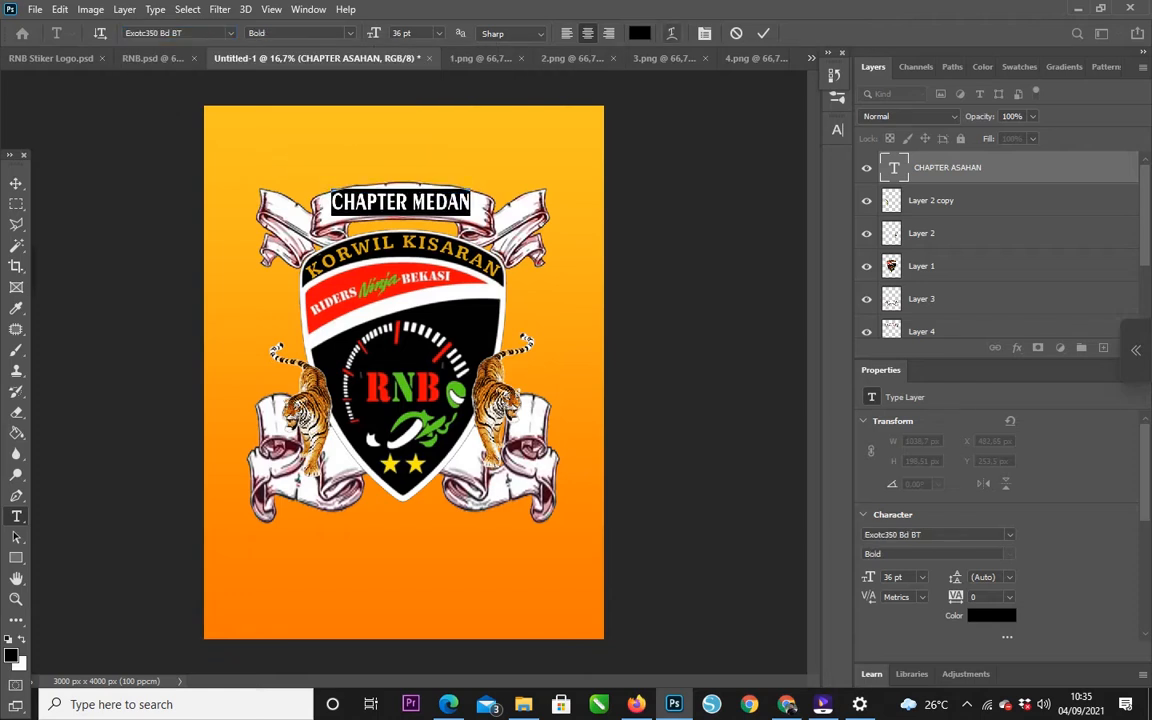
click(671, 33)
click(609, 406)
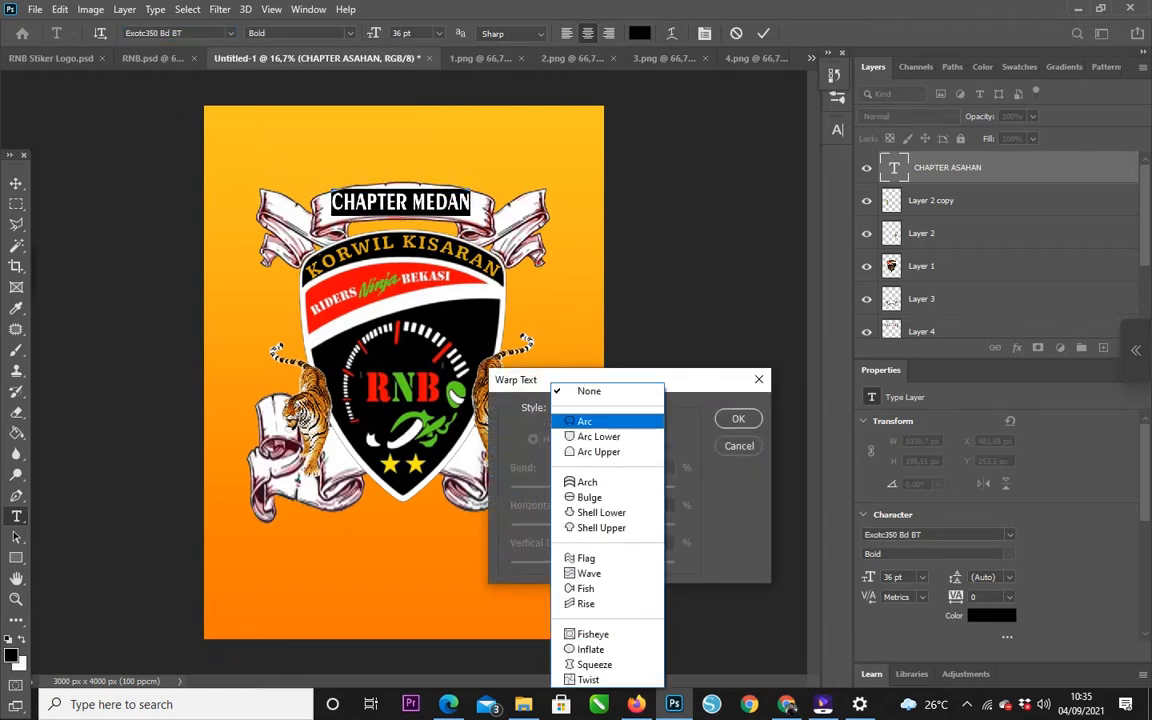
click(580, 417)
drag(633, 488, 604, 488)
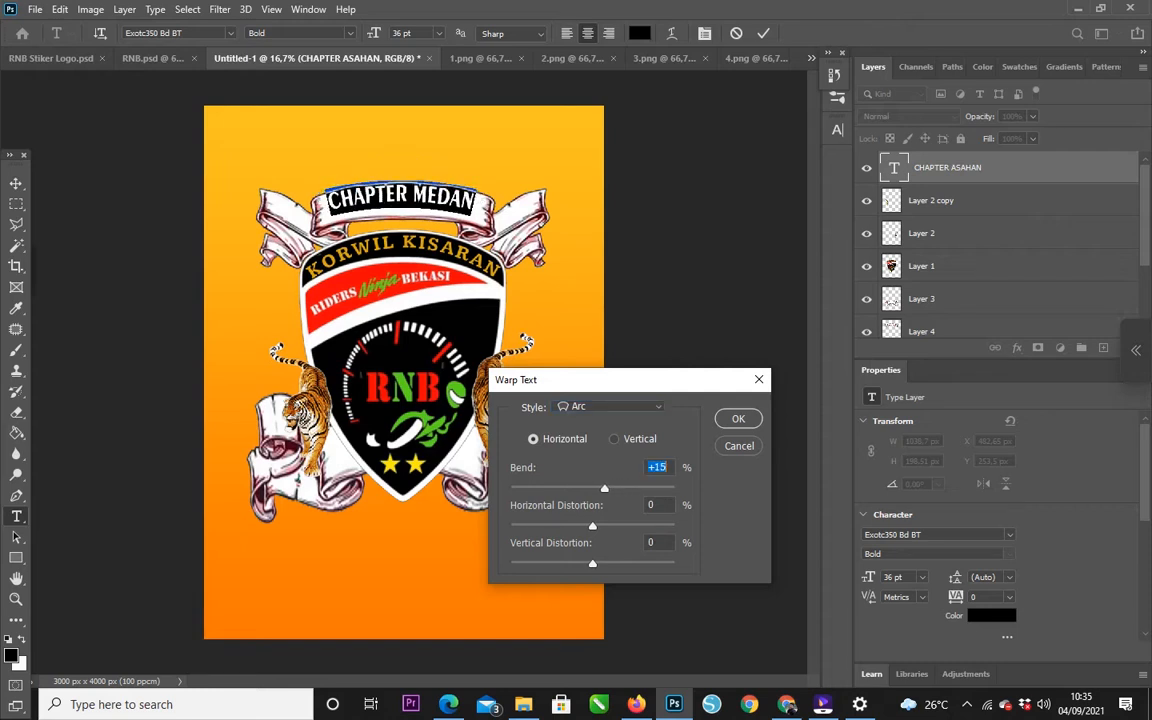
key(Return)
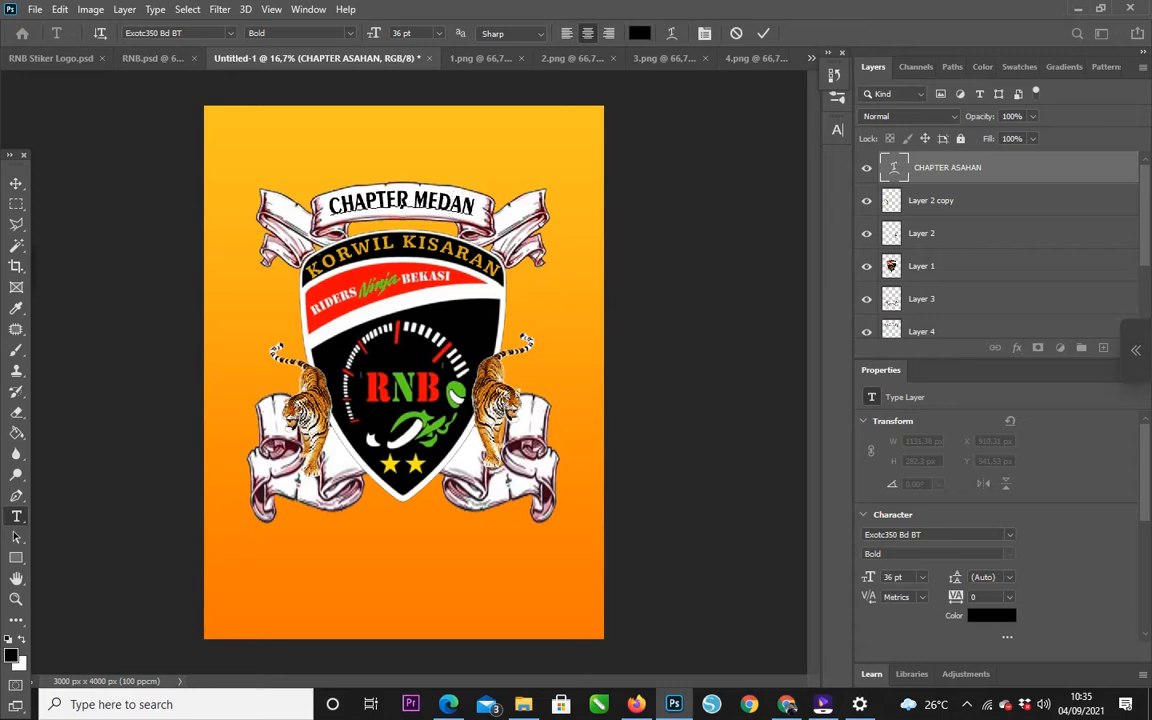
Set the CHAPTER MEDAN text size to 37 pt and open its stroke effect settings.
key(ctrl+a)
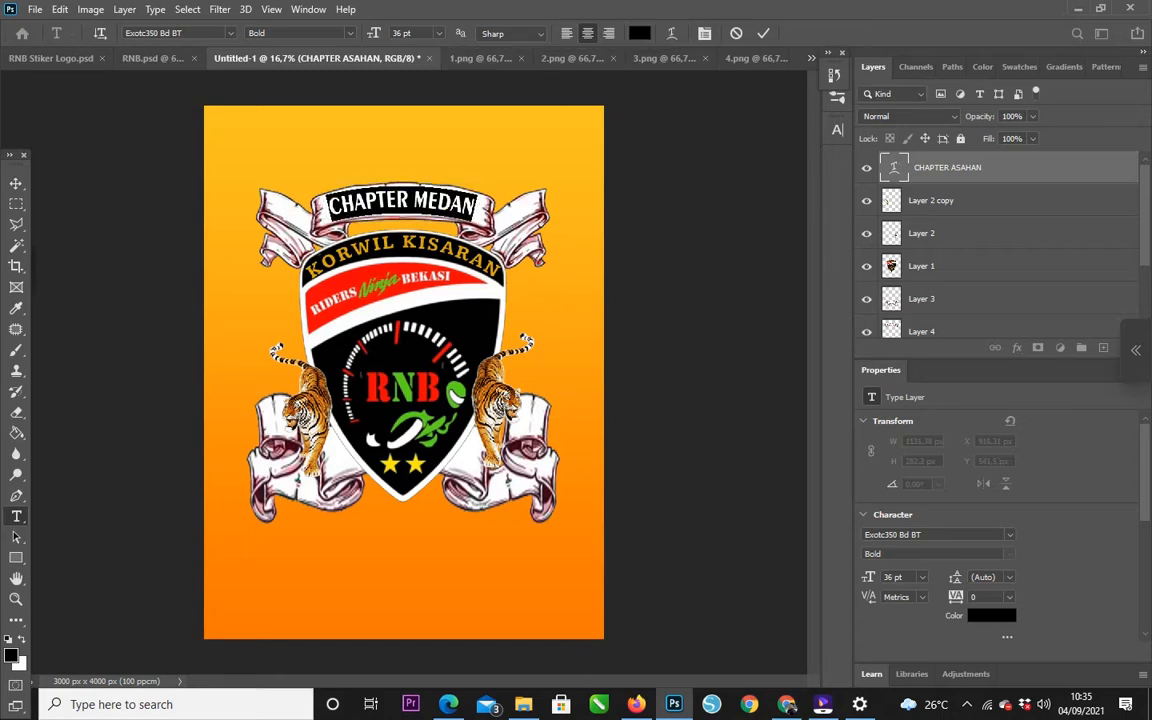
key(Up)
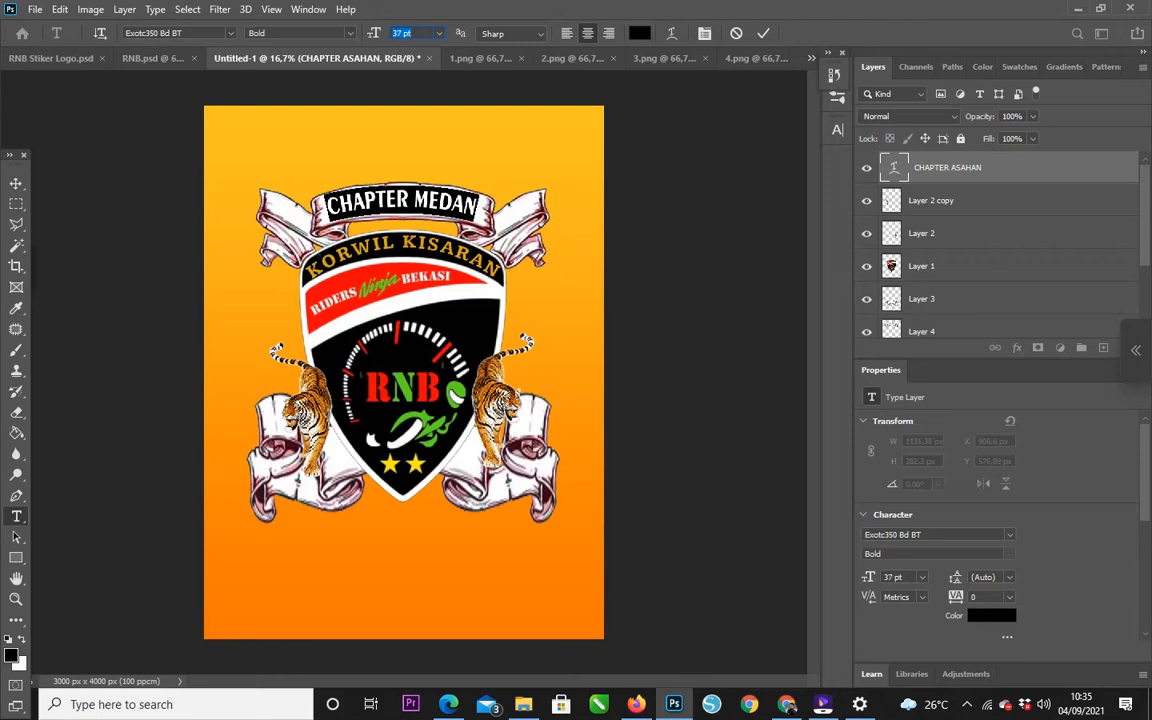
click(16, 183)
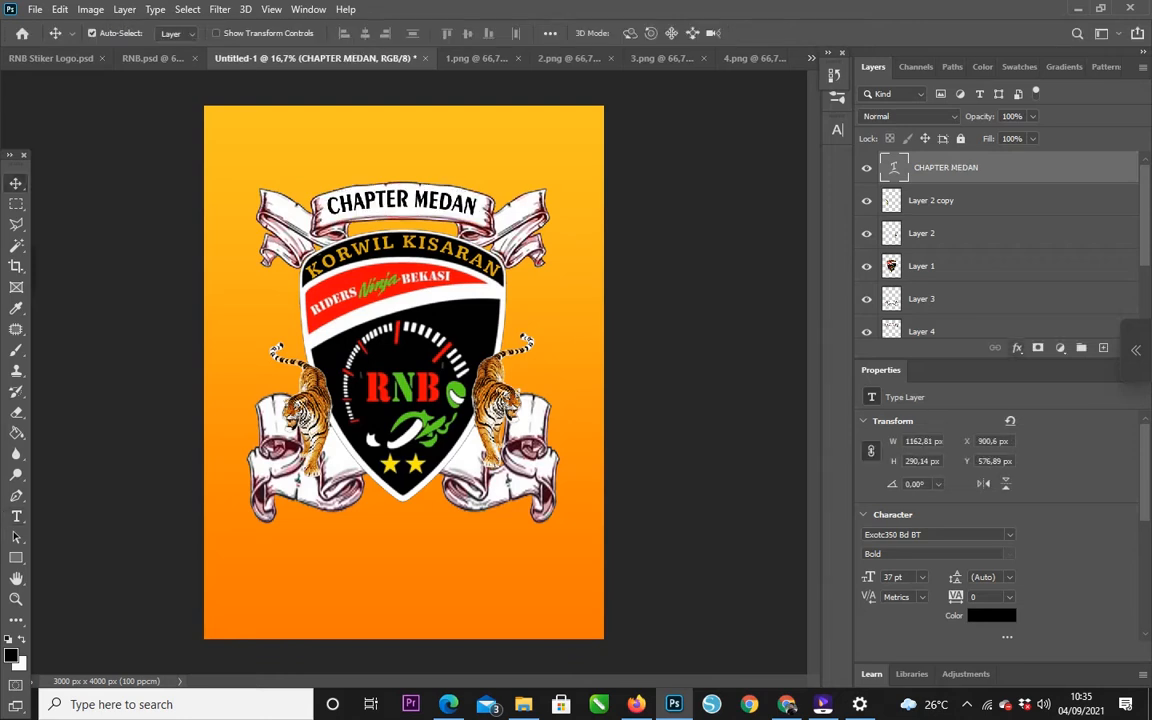
click(1017, 347)
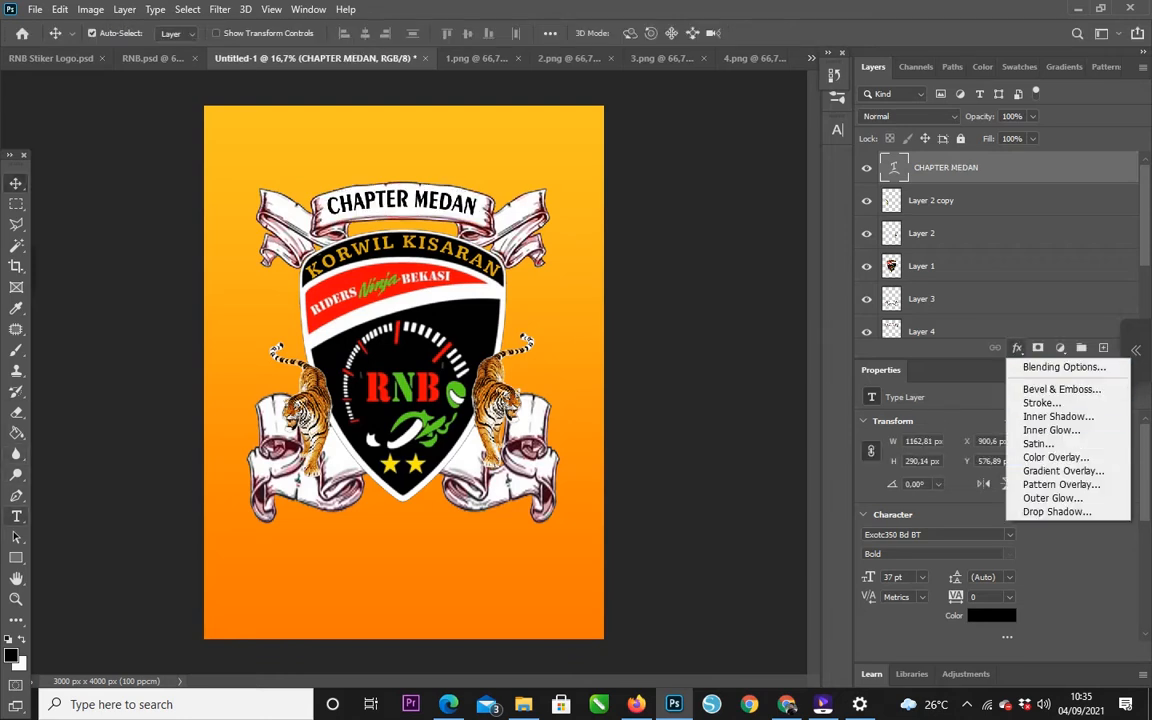
click(1042, 403)
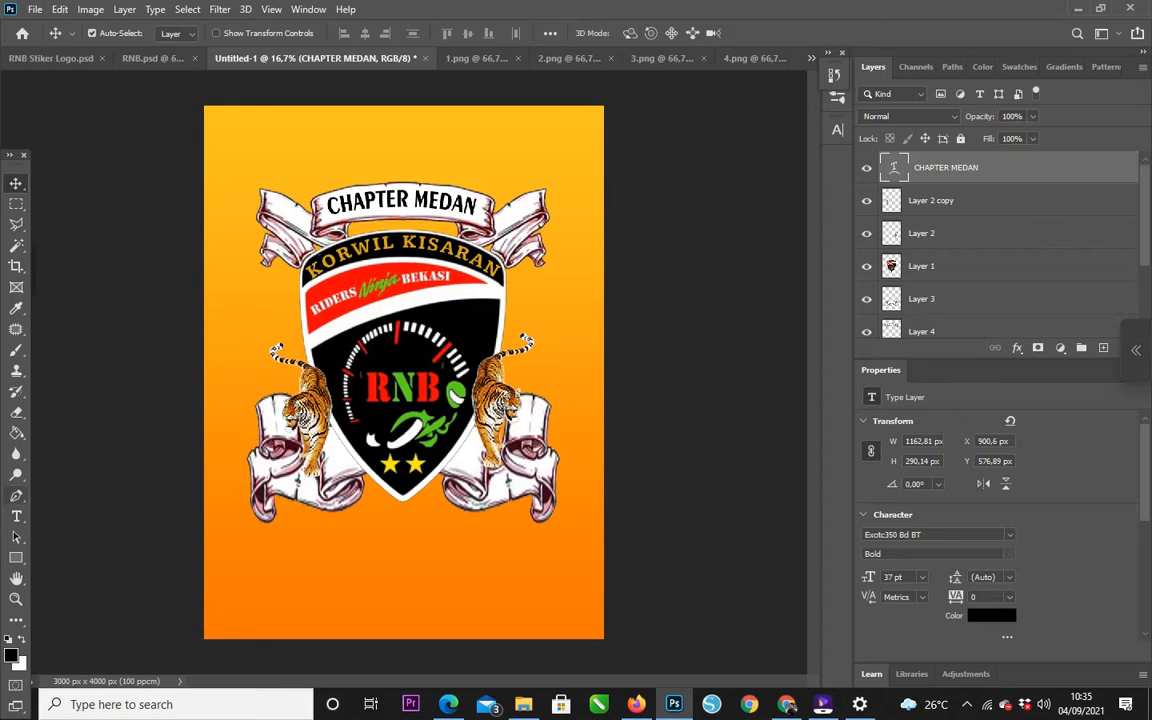
Change the colour of the entire CHAPTER MEDAN text to red.
click(16, 516)
click(390, 203)
key(ctrl+a)
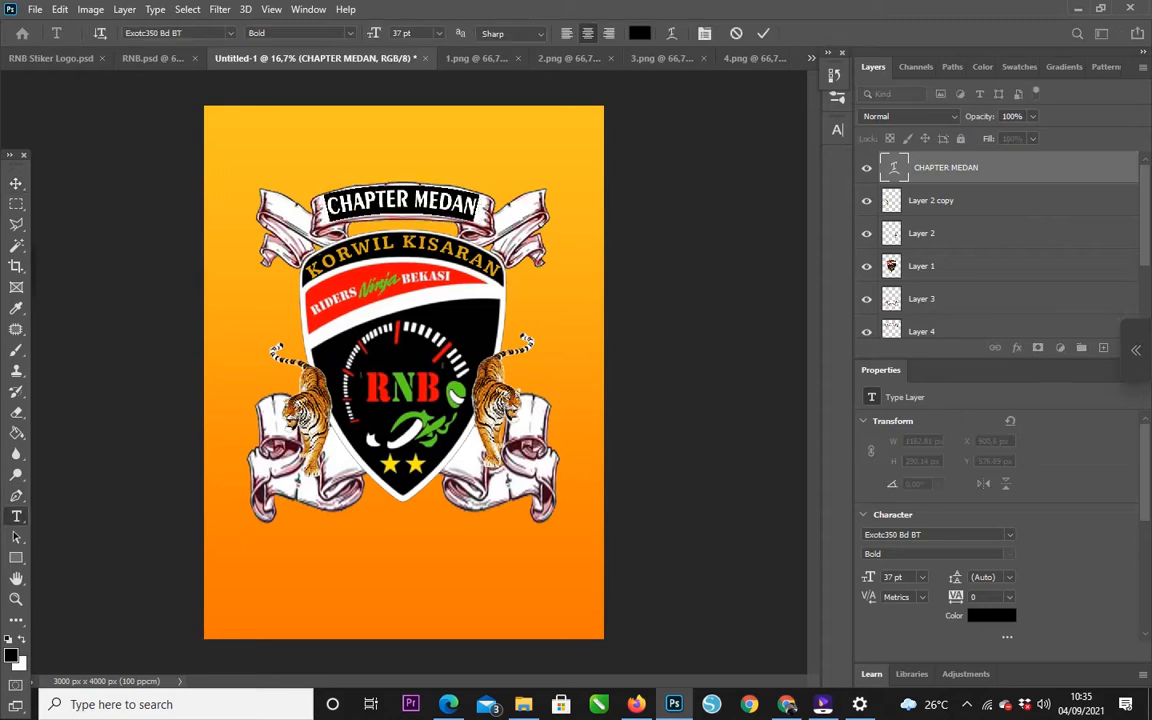
click(639, 34)
click(902, 127)
key(Return)
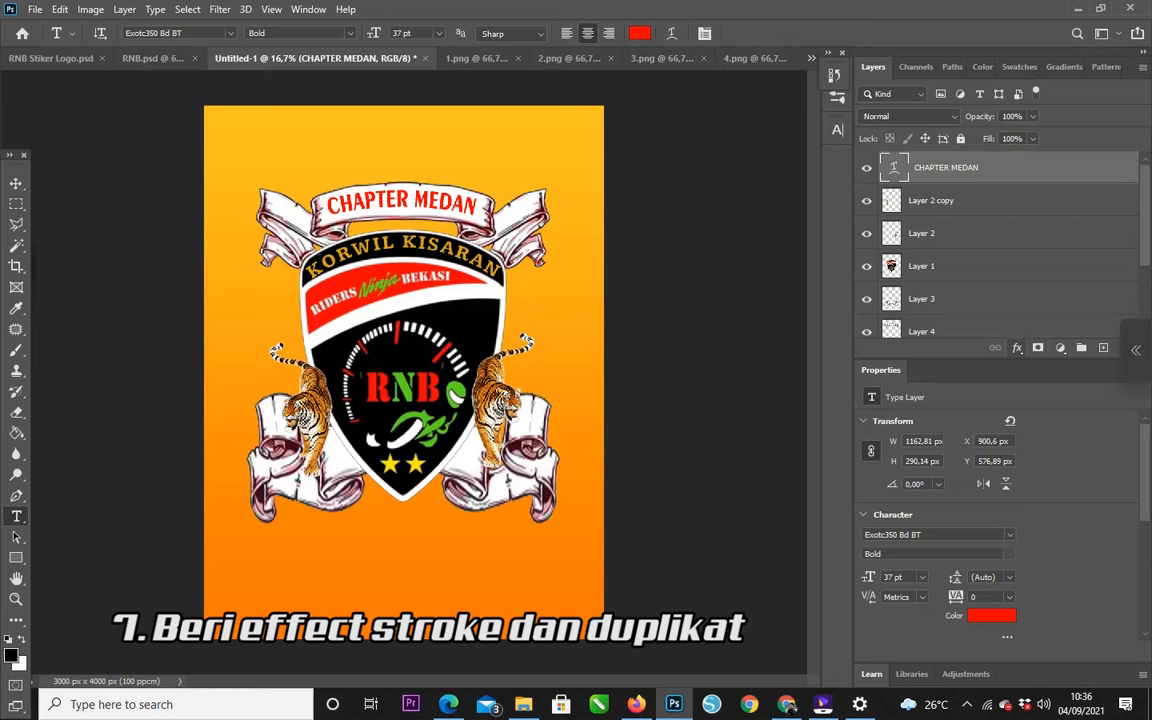
Duplicate the CHAPTER MEDAN text layer and give the lower original a 23 px black outside stroke.
key(ctrl+j)
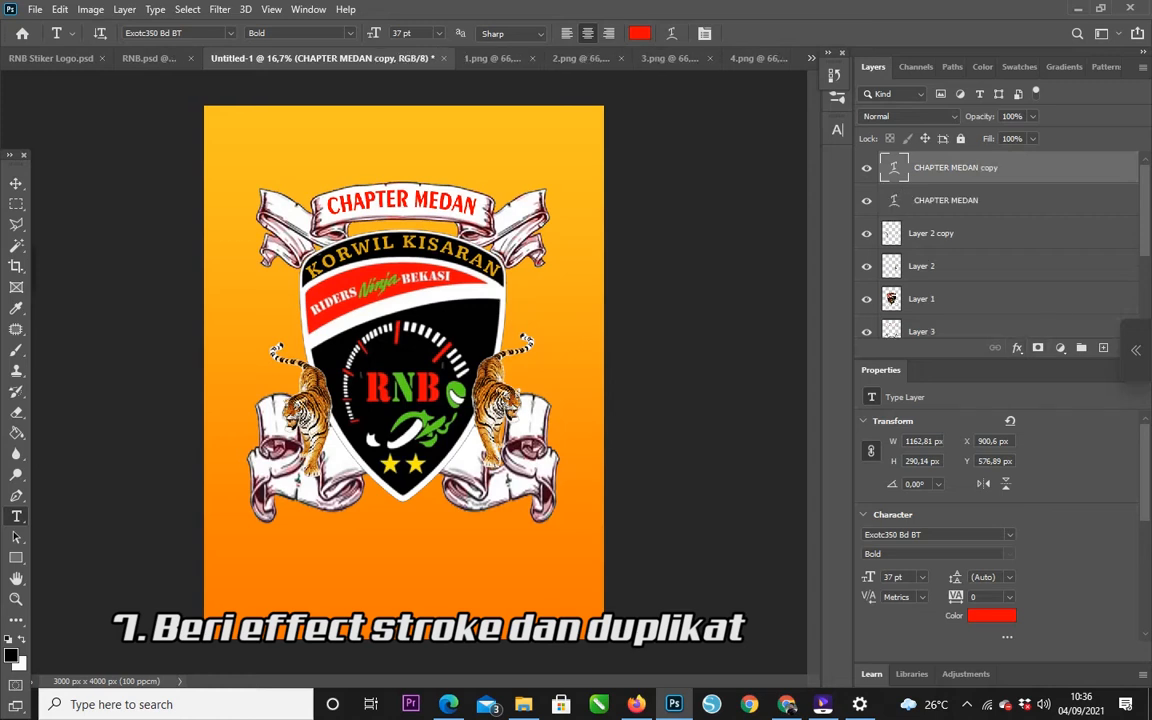
key(alt+bracketleft)
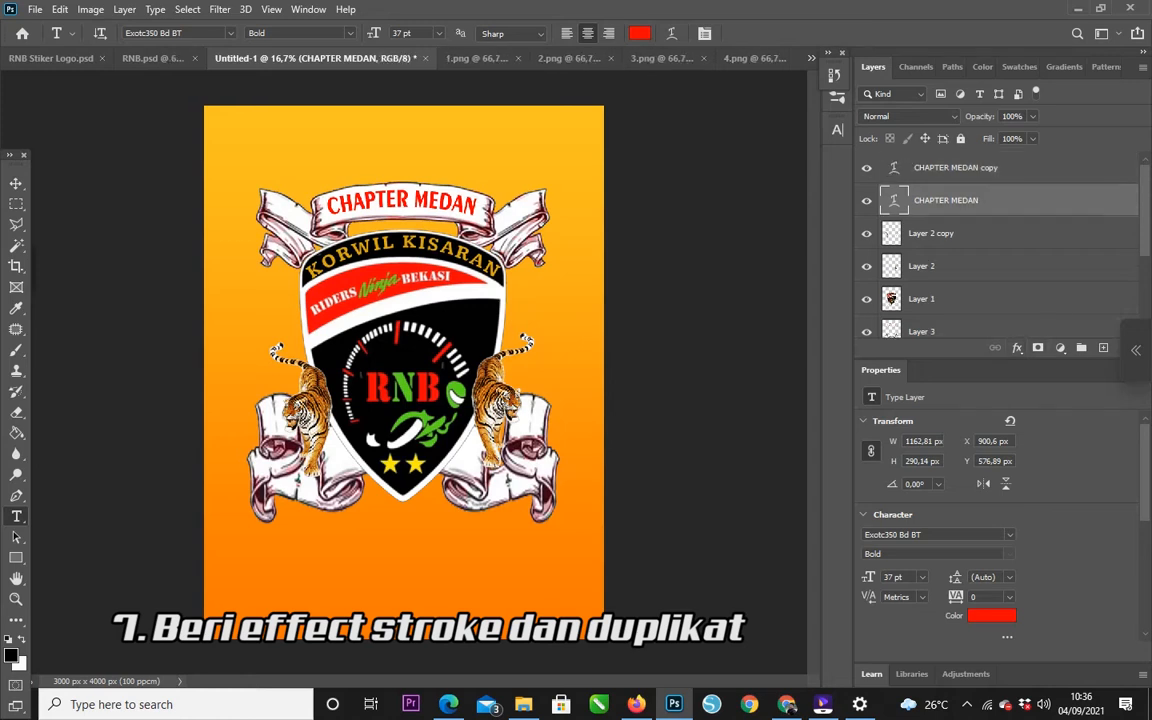
key(alt+bracketright)
click(960, 200)
click(1017, 348)
click(1043, 402)
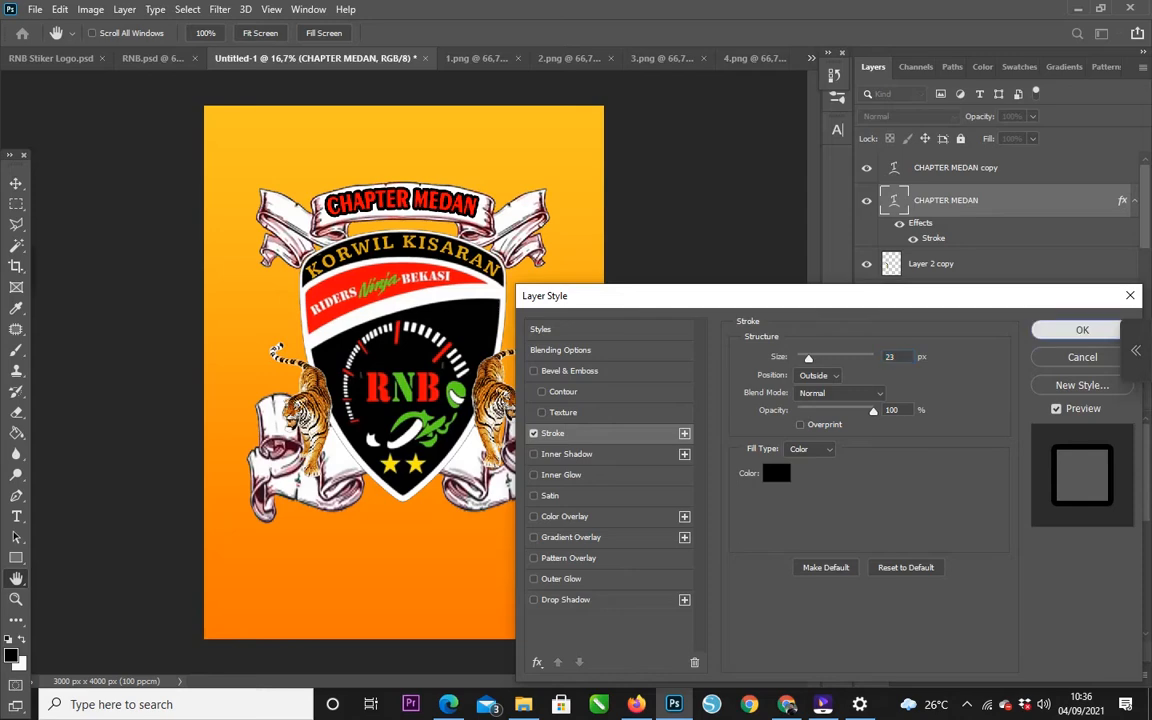
key(Return)
Give the upper CHAPTER MEDAN copy a white (ffffff) outside stroke of 10 px.
key(t)
key(alt+bracketright)
click(1017, 348)
click(1038, 401)
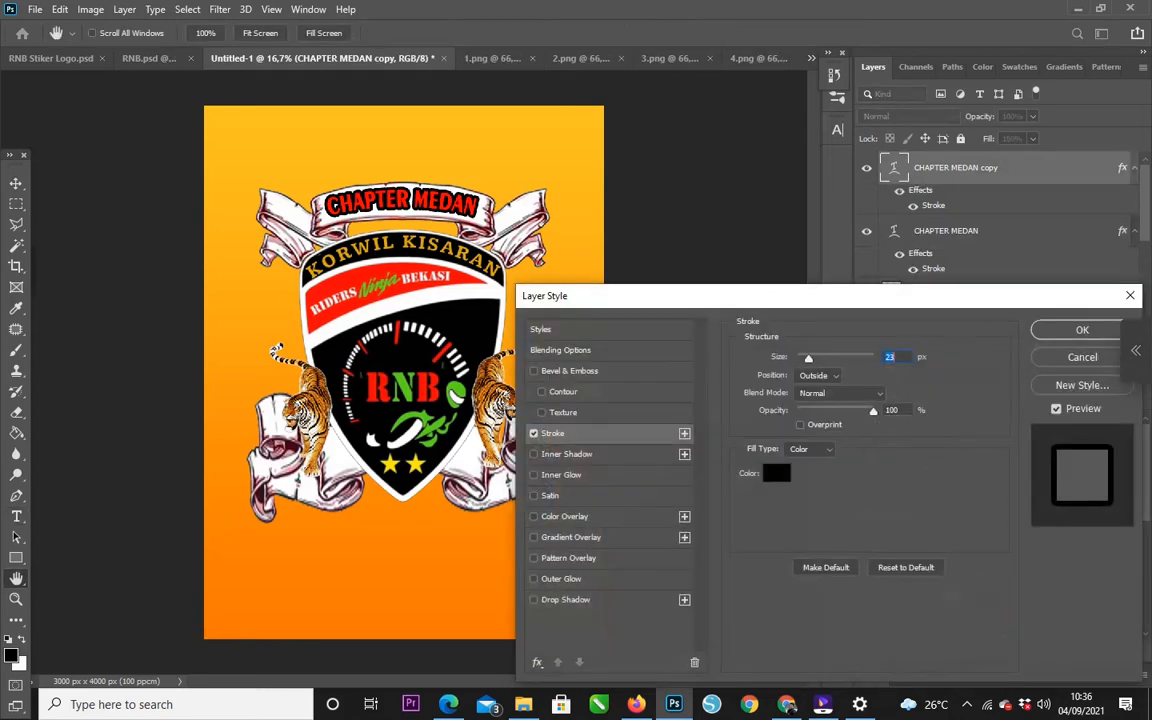
click(776, 473)
text(ffffff)
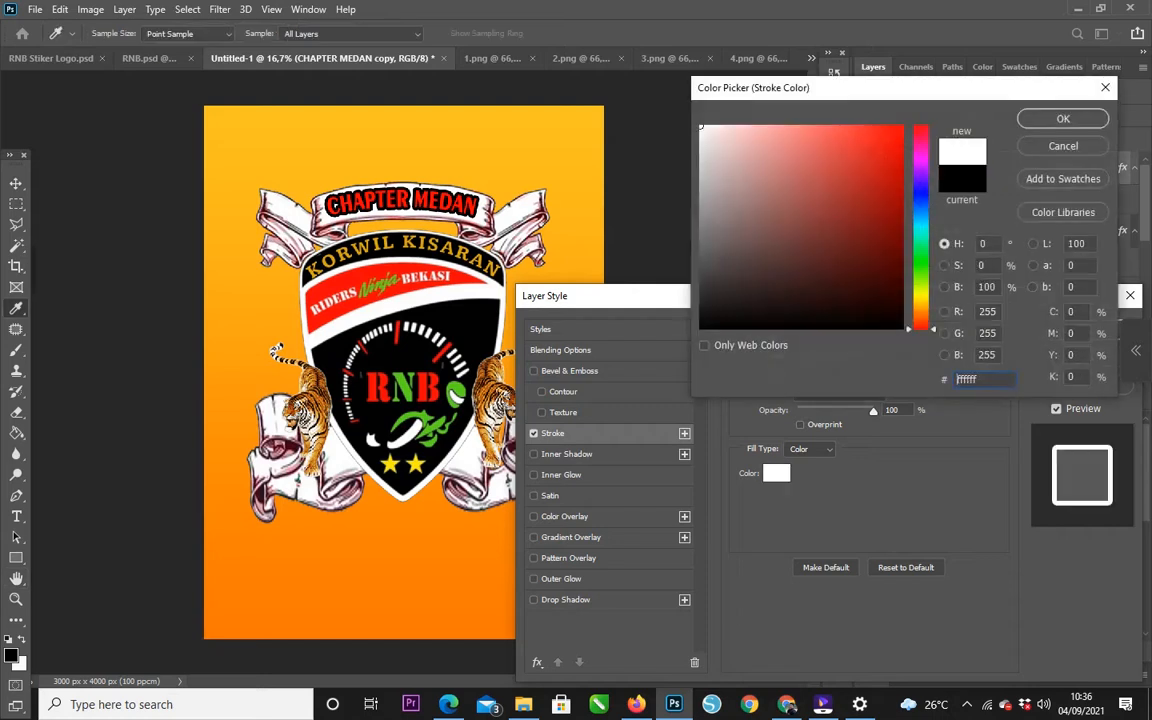
key(Return)
drag(808, 357, 803, 357)
key(Up)
key(Up)
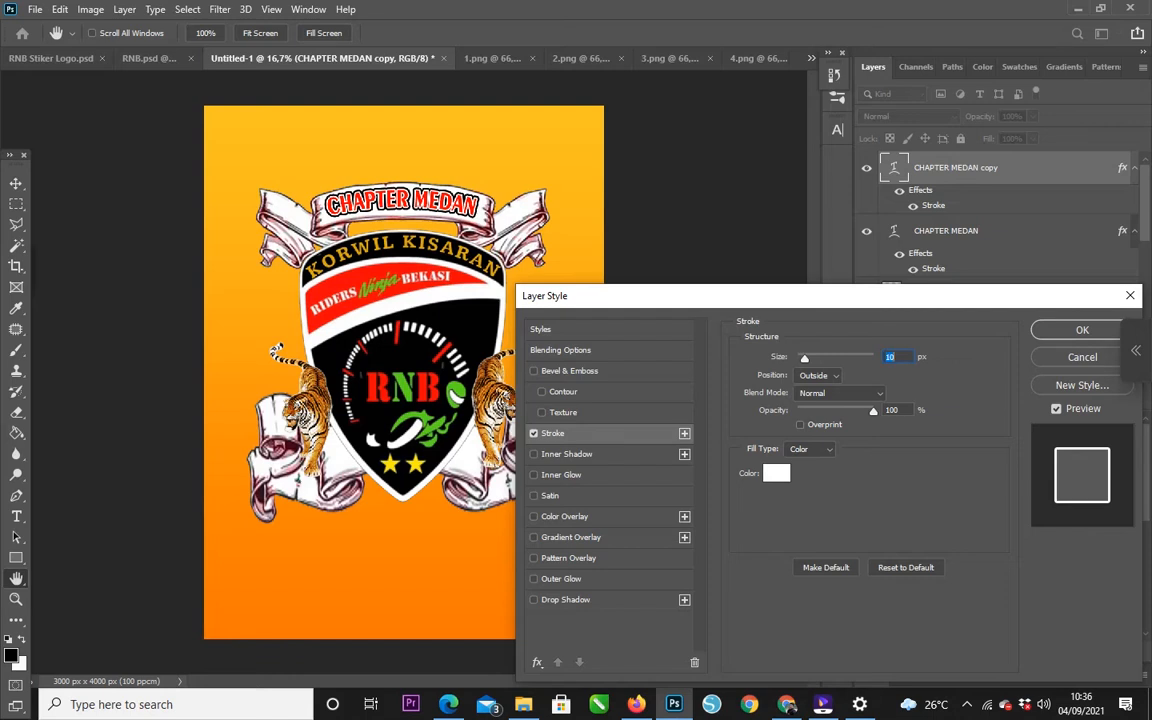
key(Return)
Increase the black stroke of the lower CHAPTER MEDAN layer to 27 px.
click(960, 230)
click(1017, 347)
click(1040, 402)
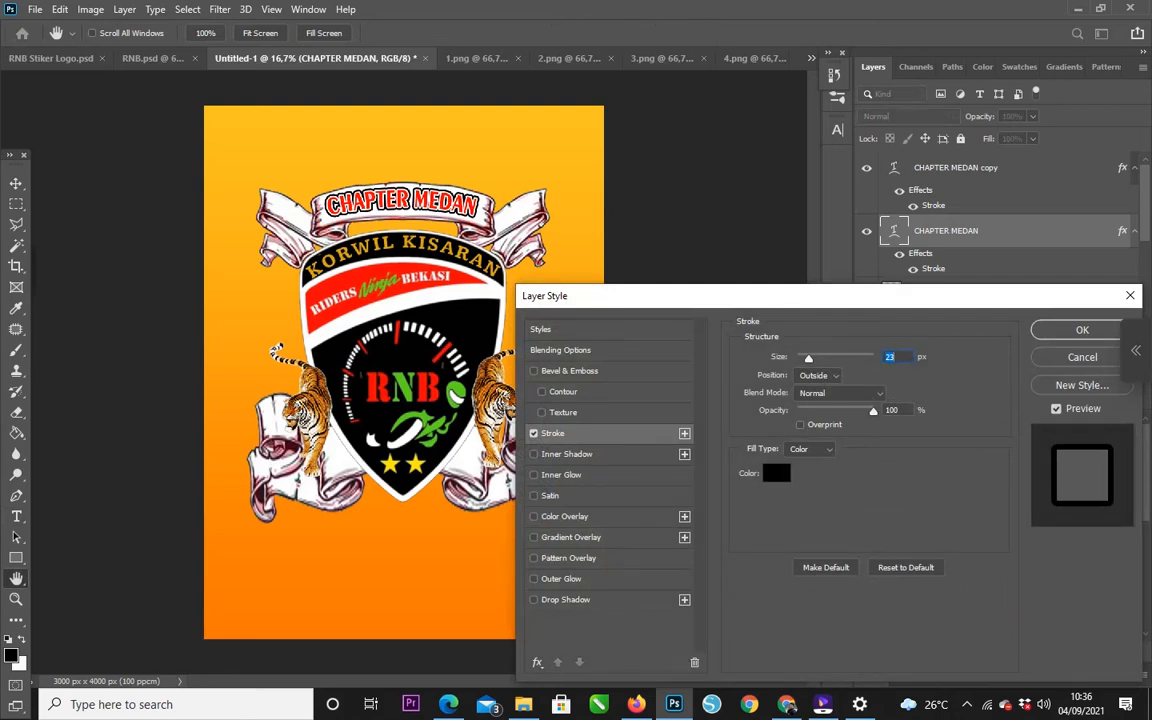
key(Up)
key(Up)
key(Up)
key(Up)
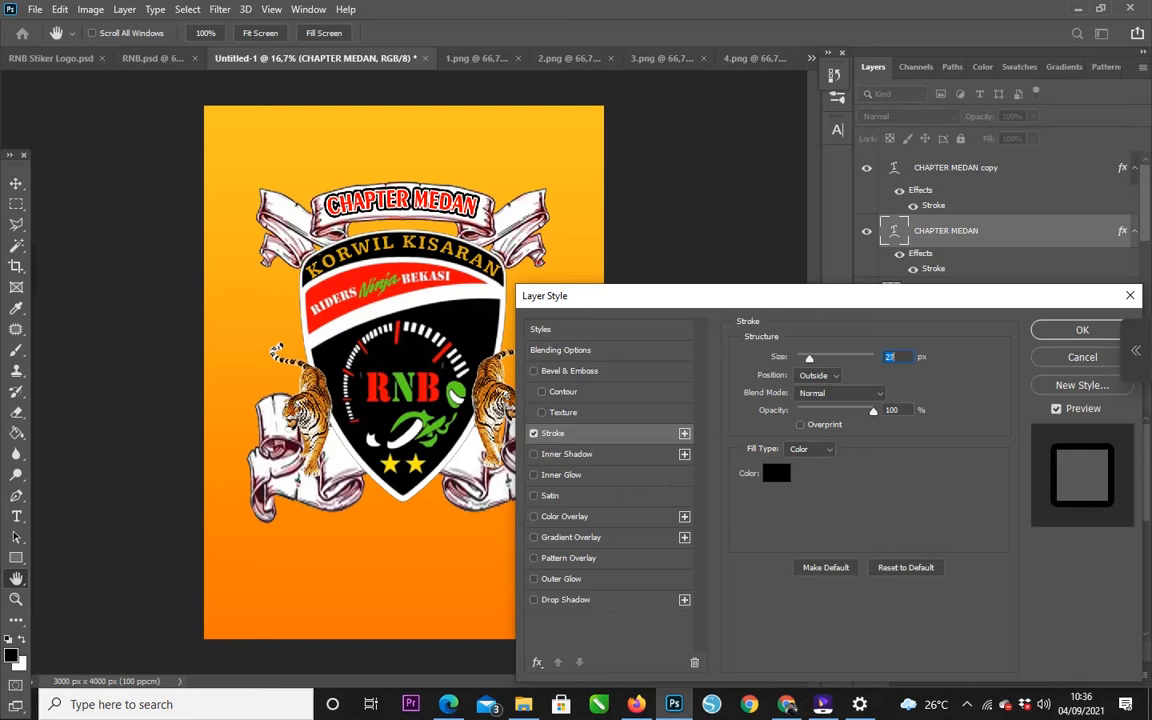
key(Return)
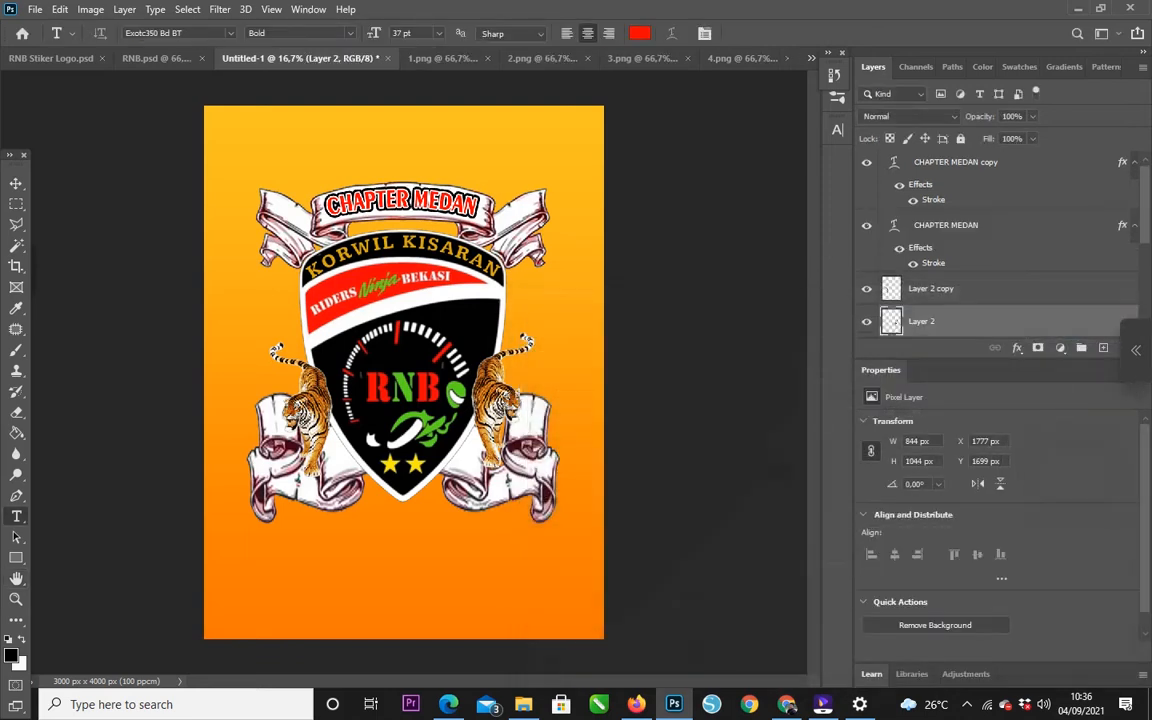
Check RNB.psd for the slogan and add the red text BROTHERHOOD NO LIMIT below the shield on the new canvas.
key(v)
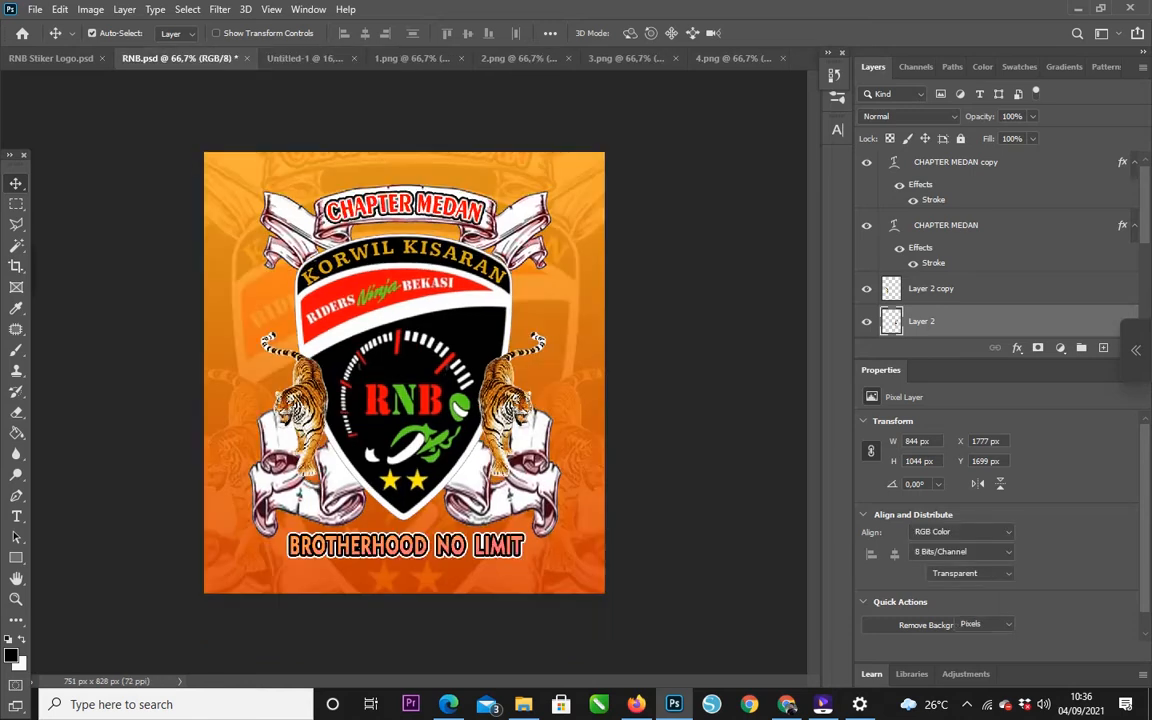
click(157, 58)
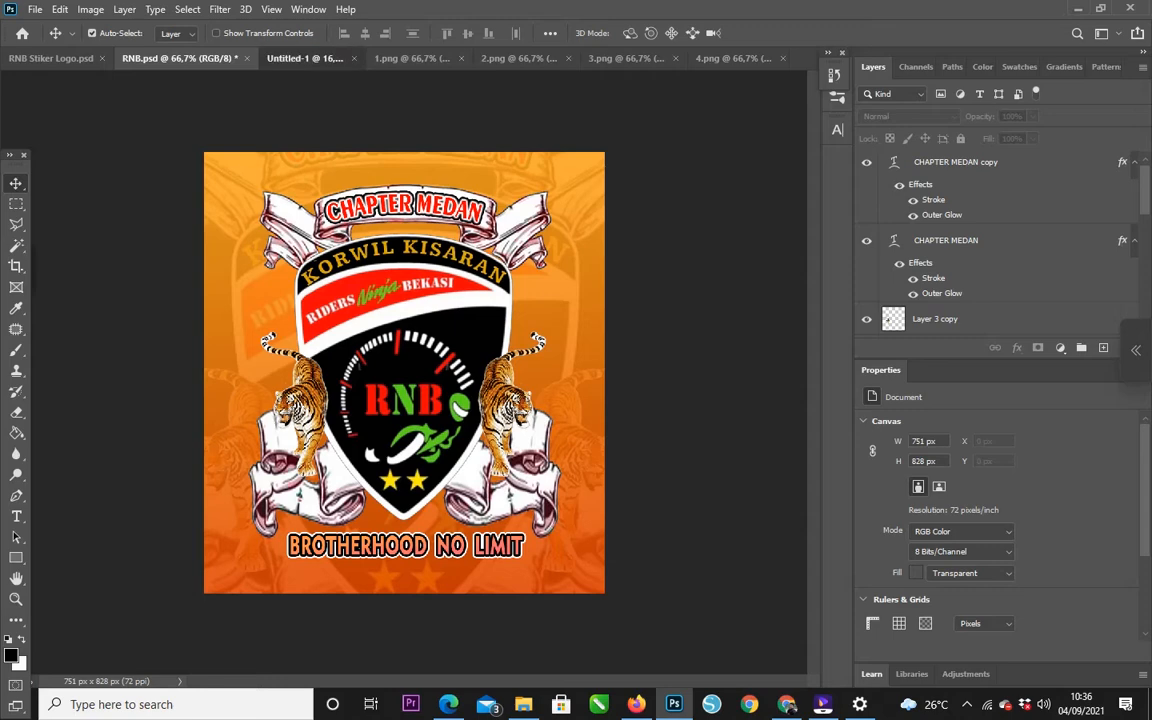
click(300, 58)
key(t)
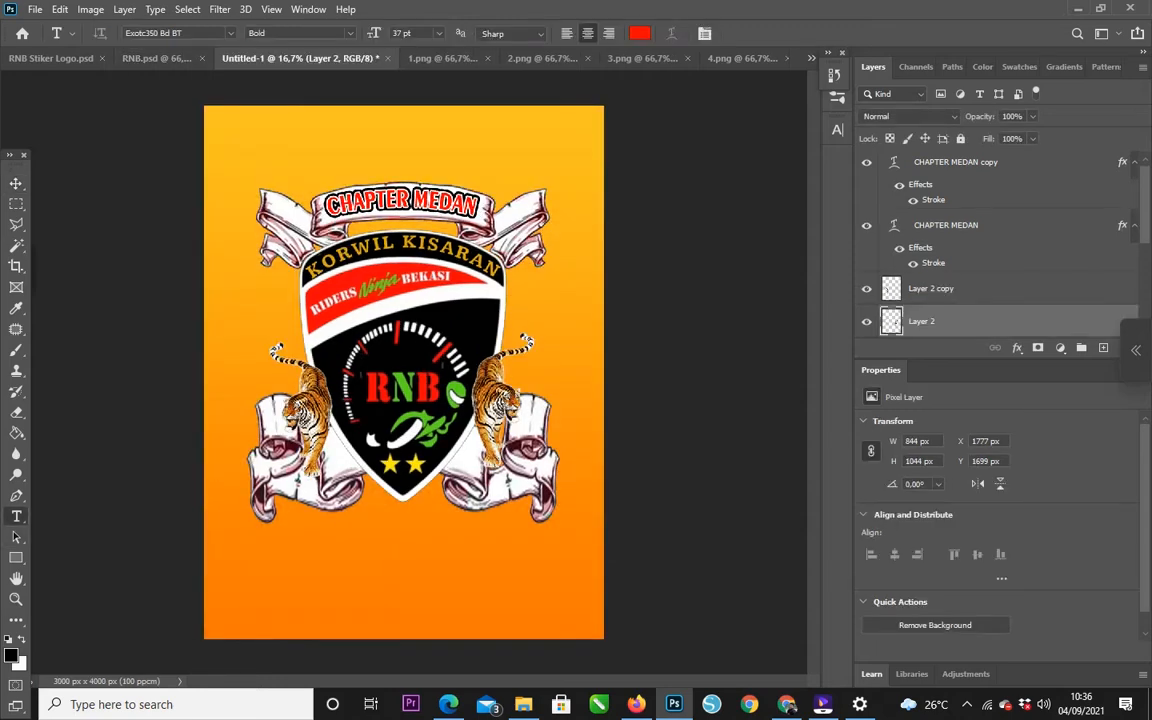
click(274, 578)
text(BR)
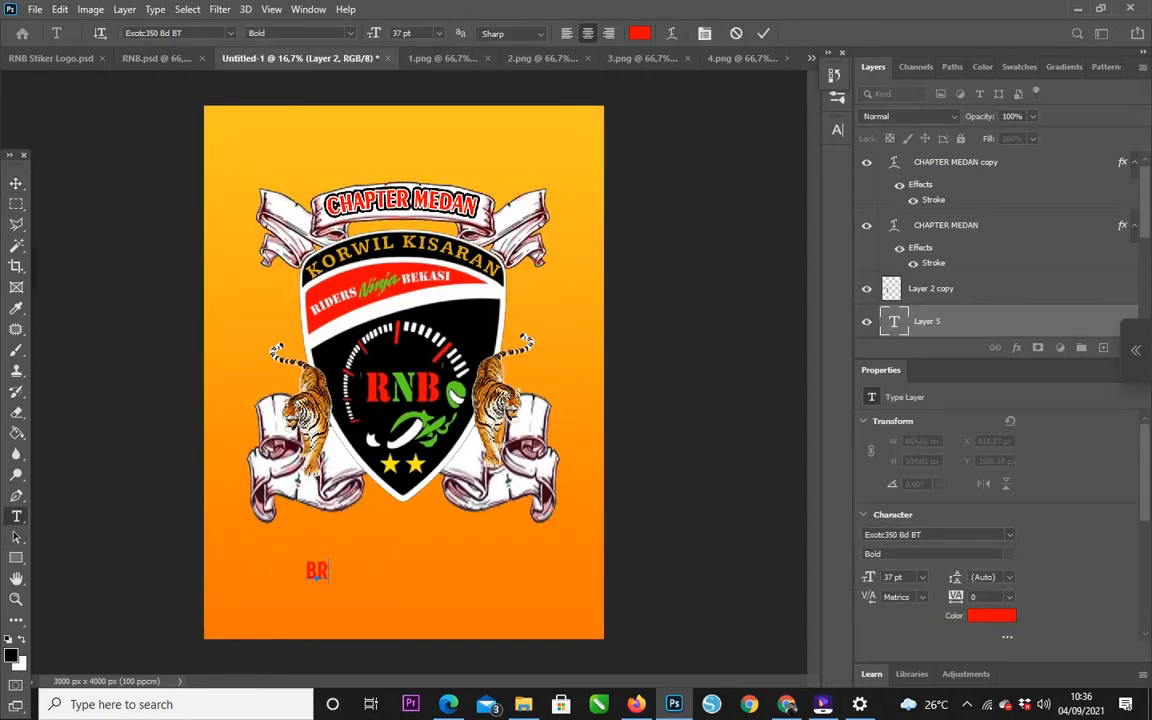
text(OTHERHOO)
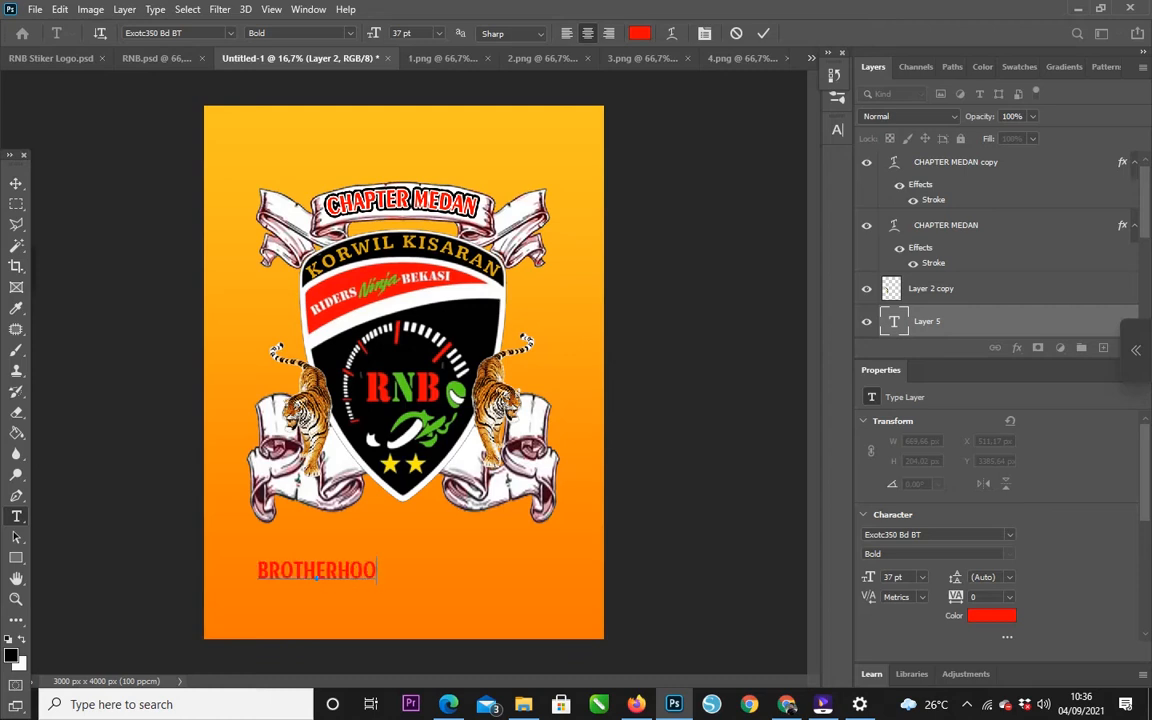
text(D NO LIMIT)
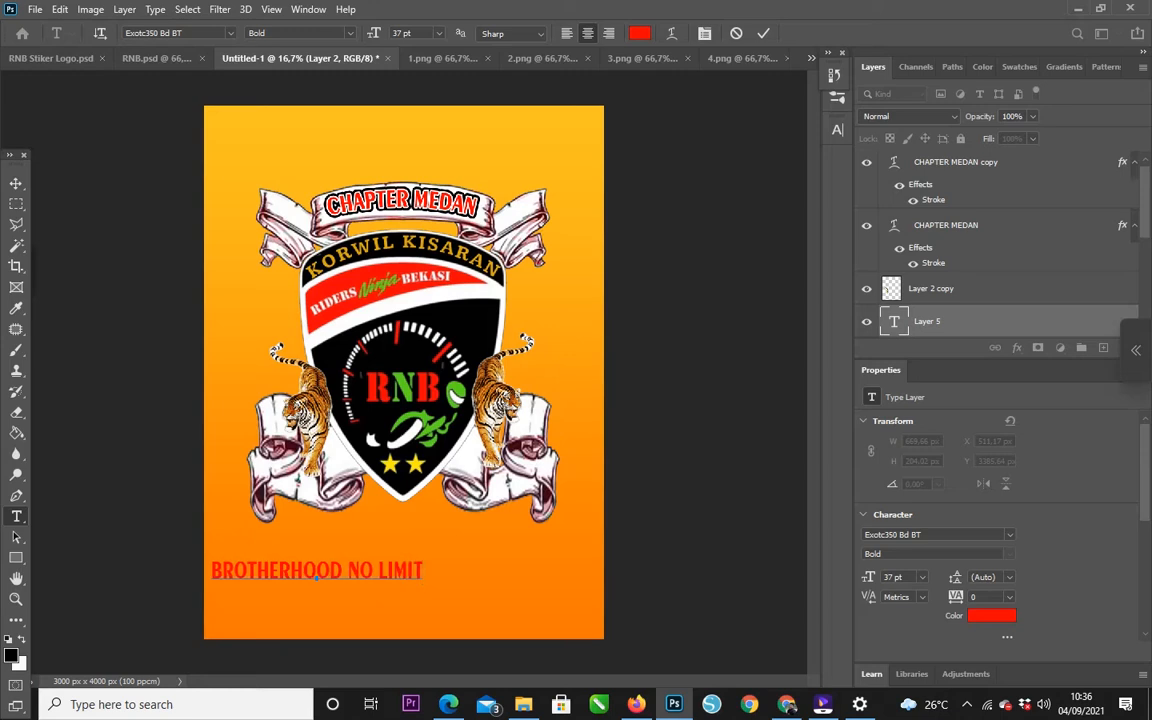
drag(318, 578, 376, 582)
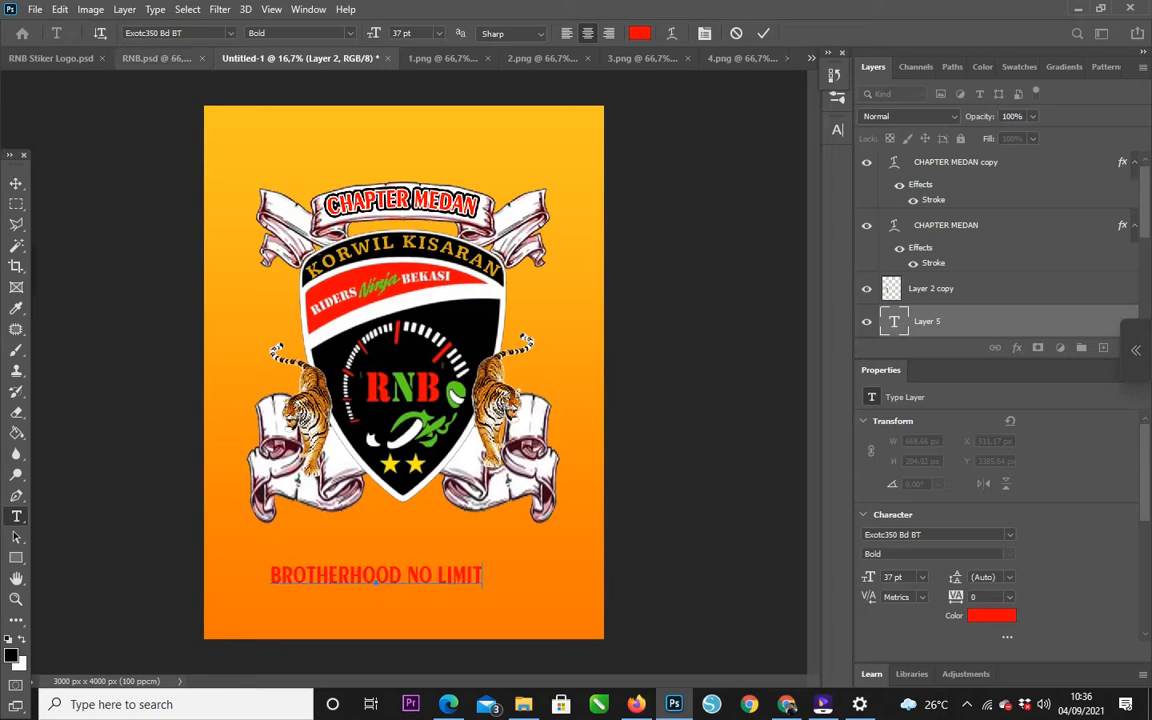
Compare the slogan with RNB.psd, move it up and centre it below the banners, and set its size to 55 pt.
click(156, 58)
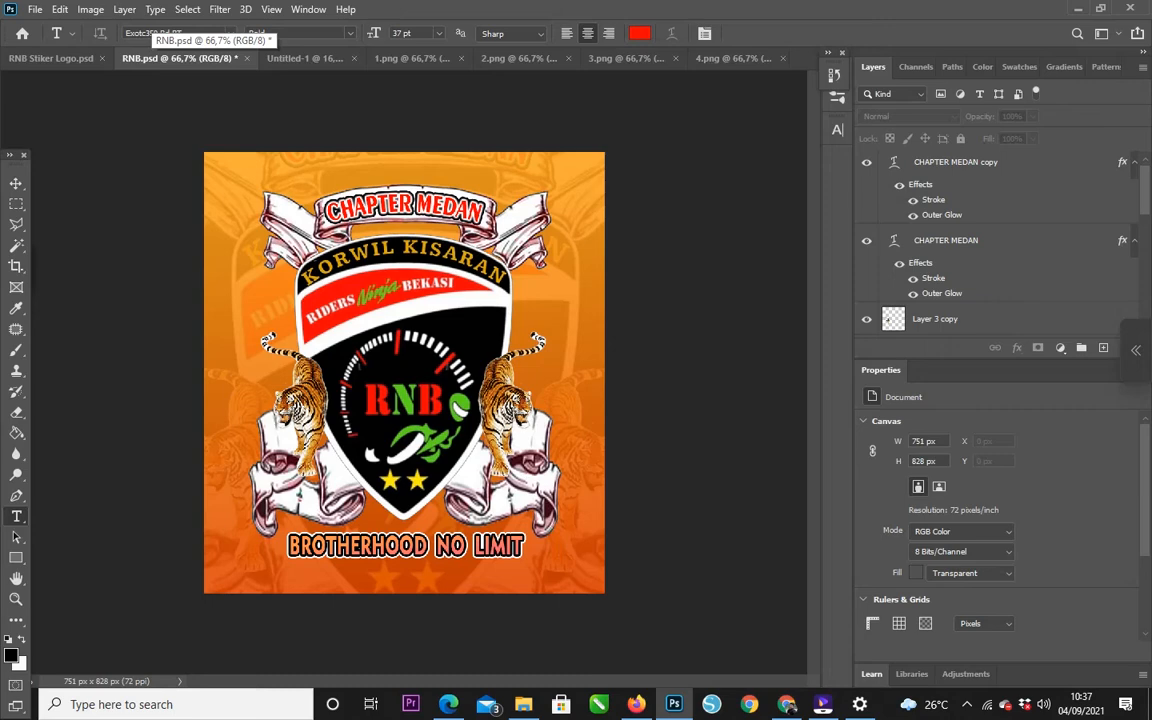
click(300, 58)
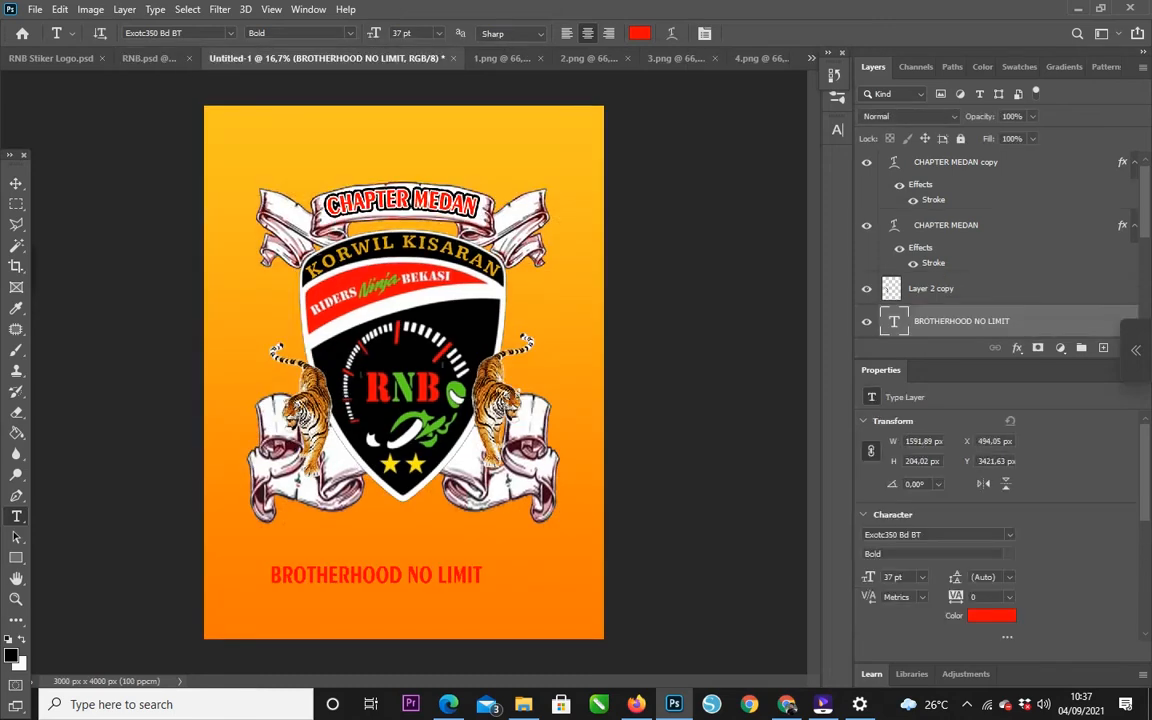
click(376, 576)
drag(376, 576, 402, 562)
key(ctrl+a)
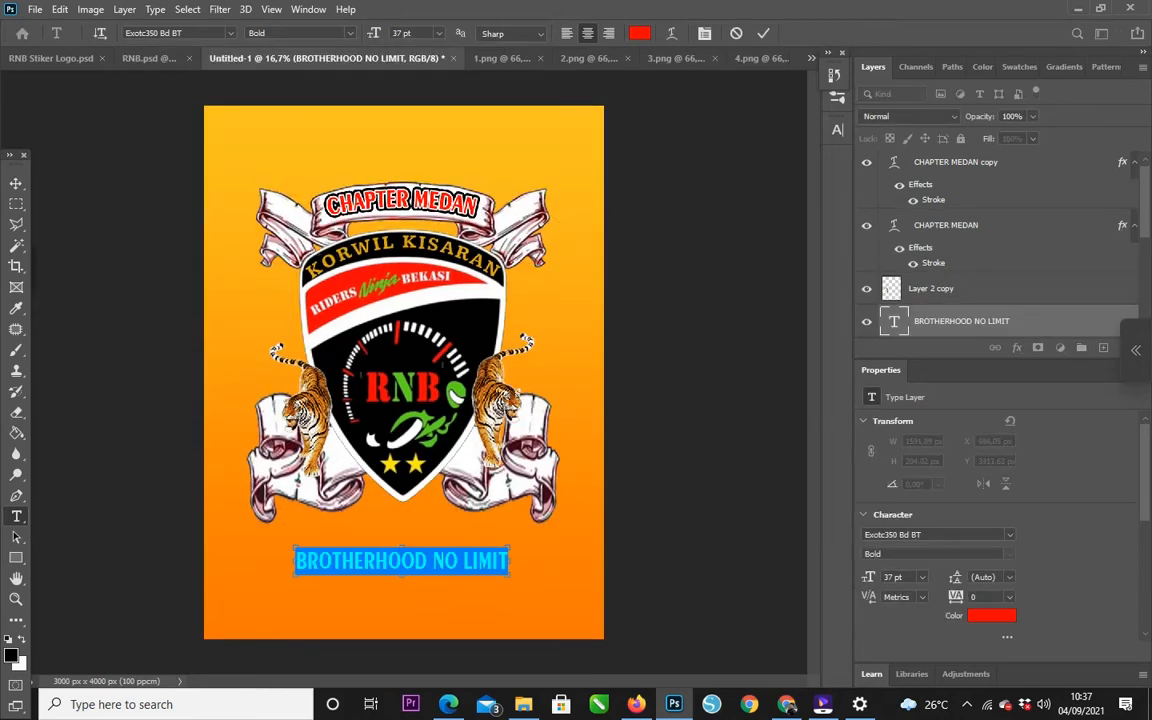
mouse_move(374, 33)
mouse_down()
mouse_move(405, 33)
mouse_move(391, 33)
mouse_up()
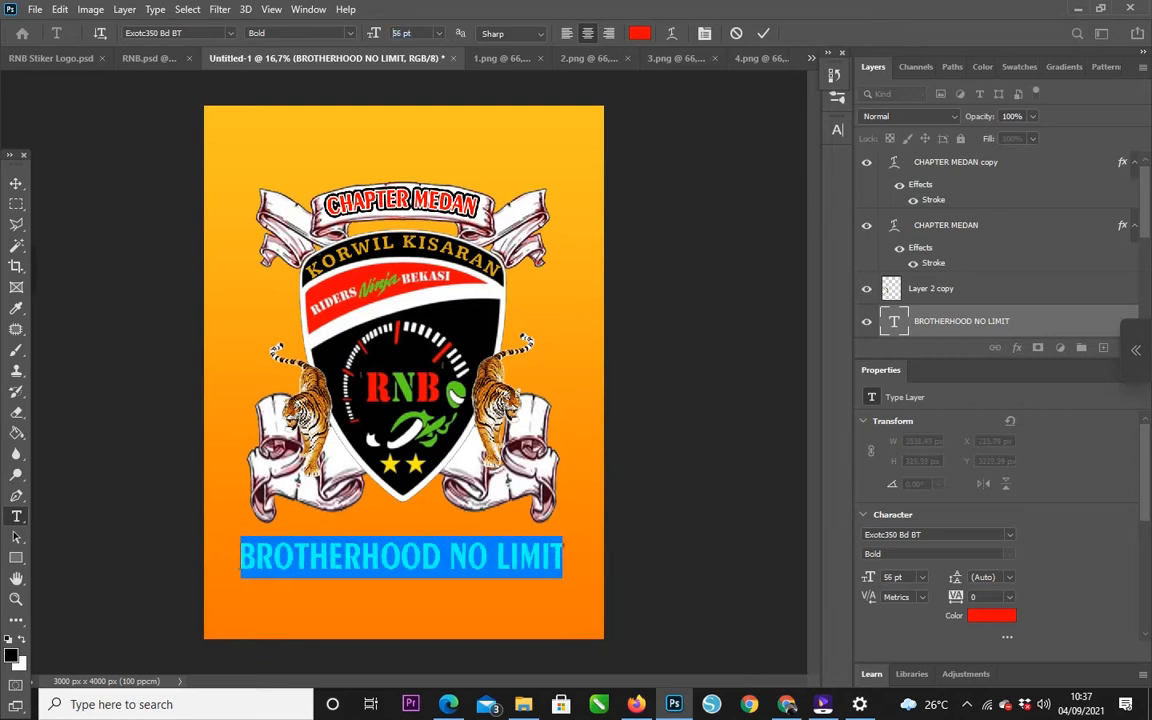
click(447, 558)
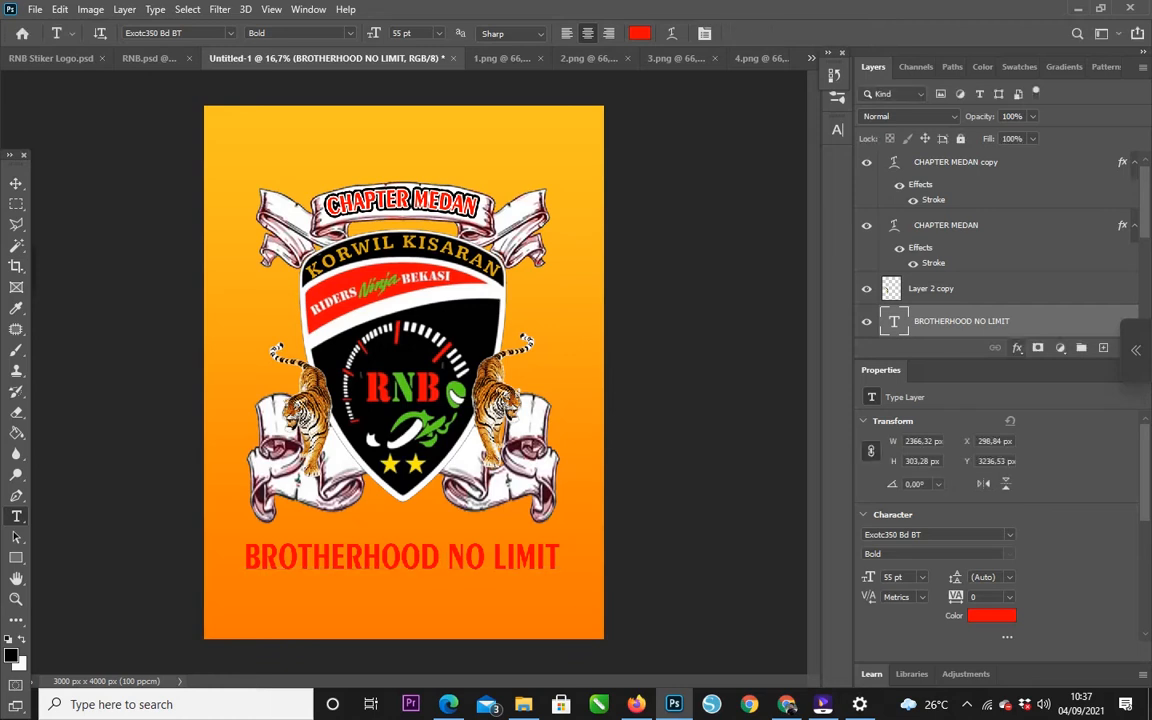
Add a 27 px black outside stroke and a gradient overlay to the slogan, with the gradient's first stop coloured f25500.
click(1017, 347)
click(1030, 400)
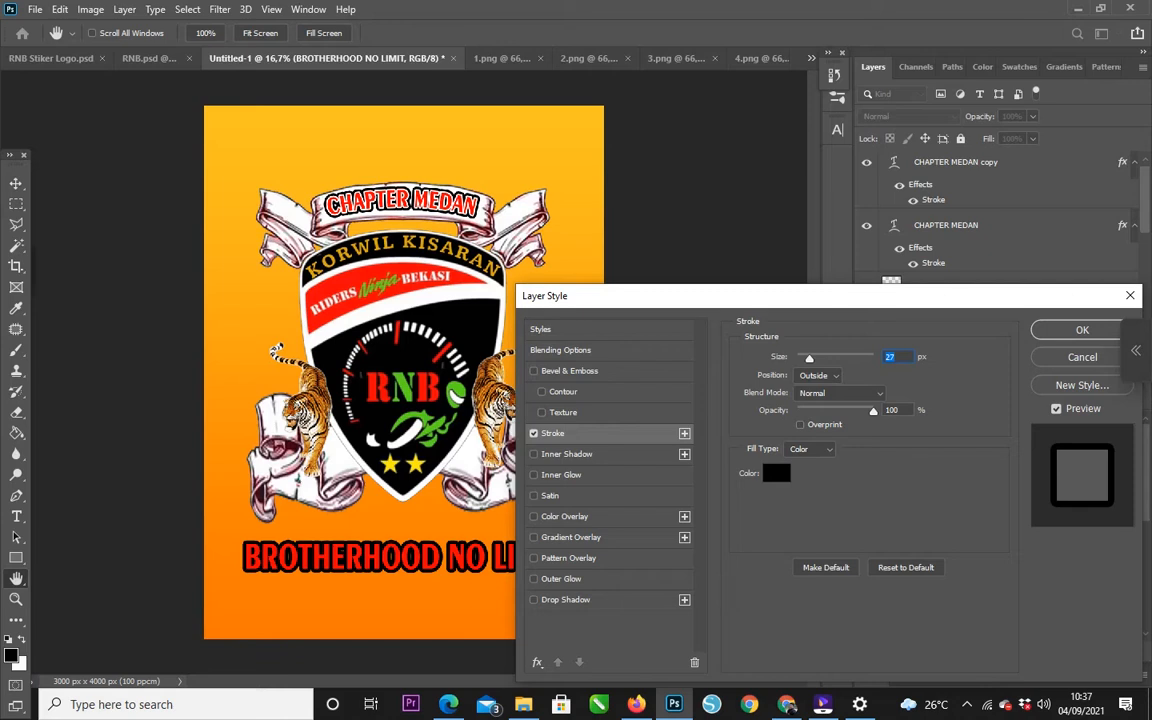
click(571, 537)
click(837, 394)
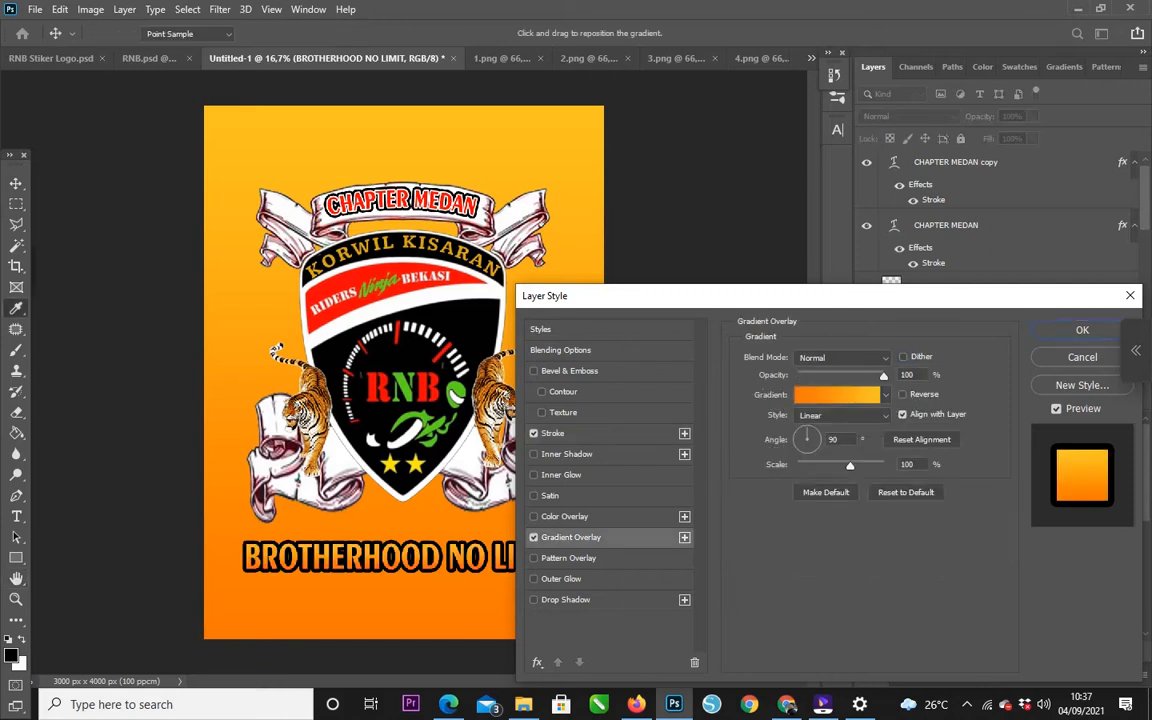
double_click(783, 492)
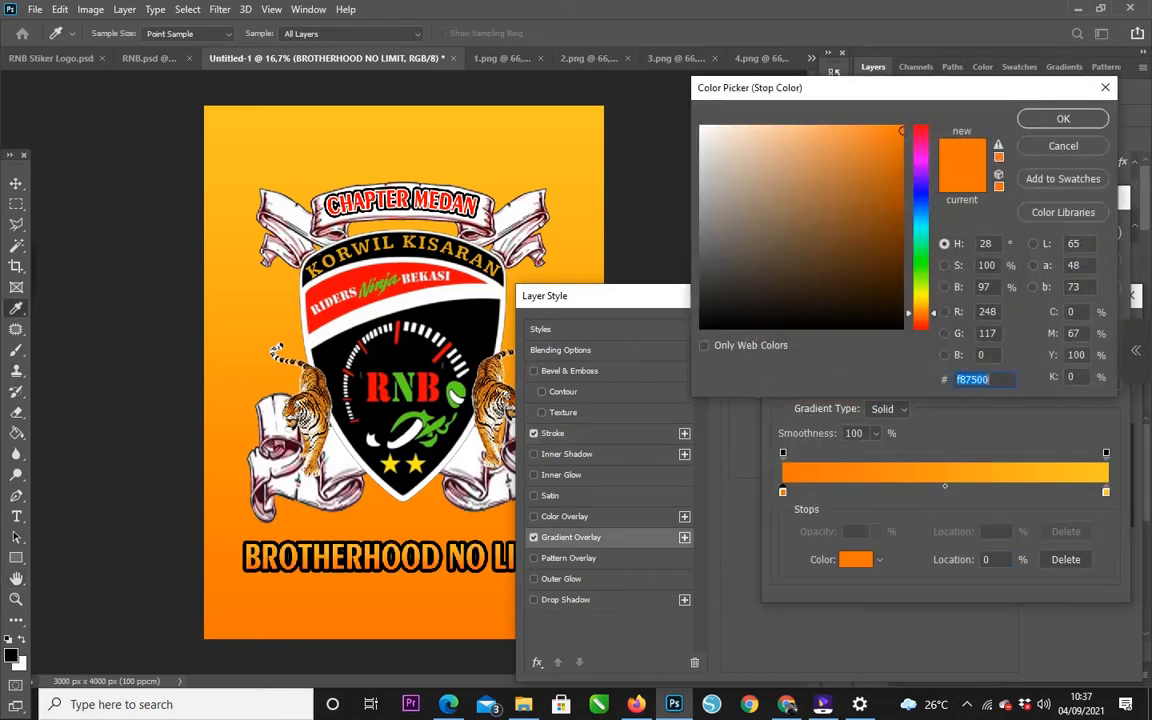
mouse_move(870, 154)
mouse_down()
mouse_move(902, 162)
mouse_move(901, 134)
mouse_up()
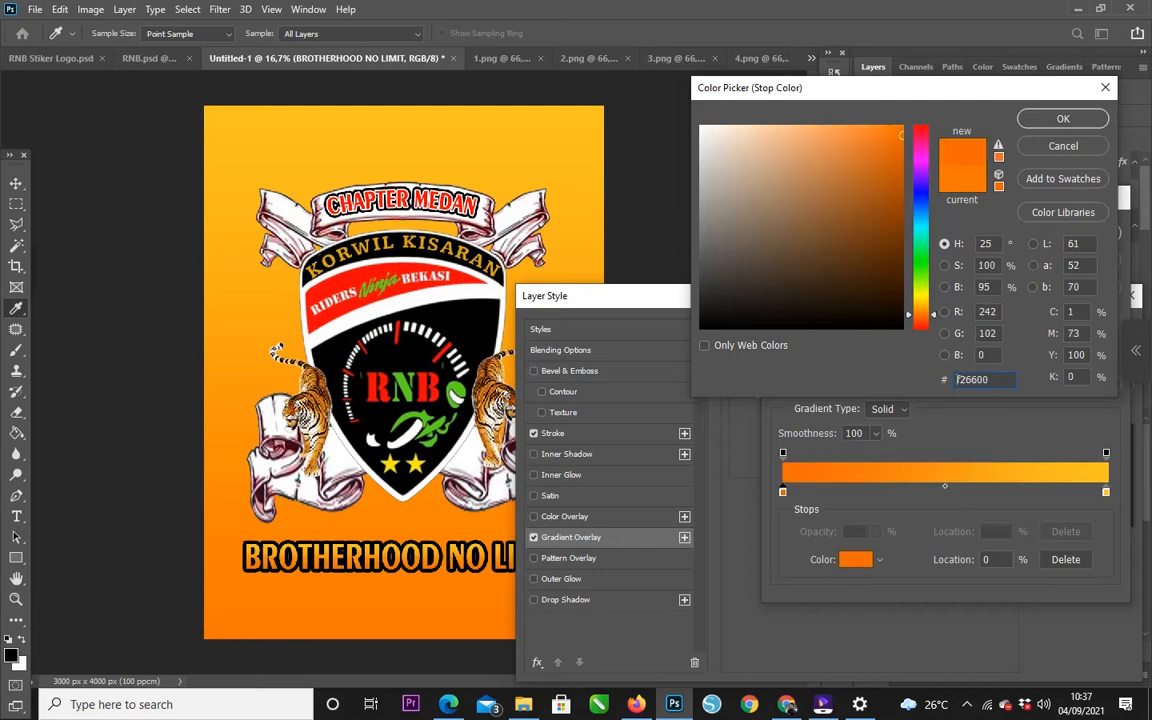
drag(920, 315, 920, 317)
click(957, 379)
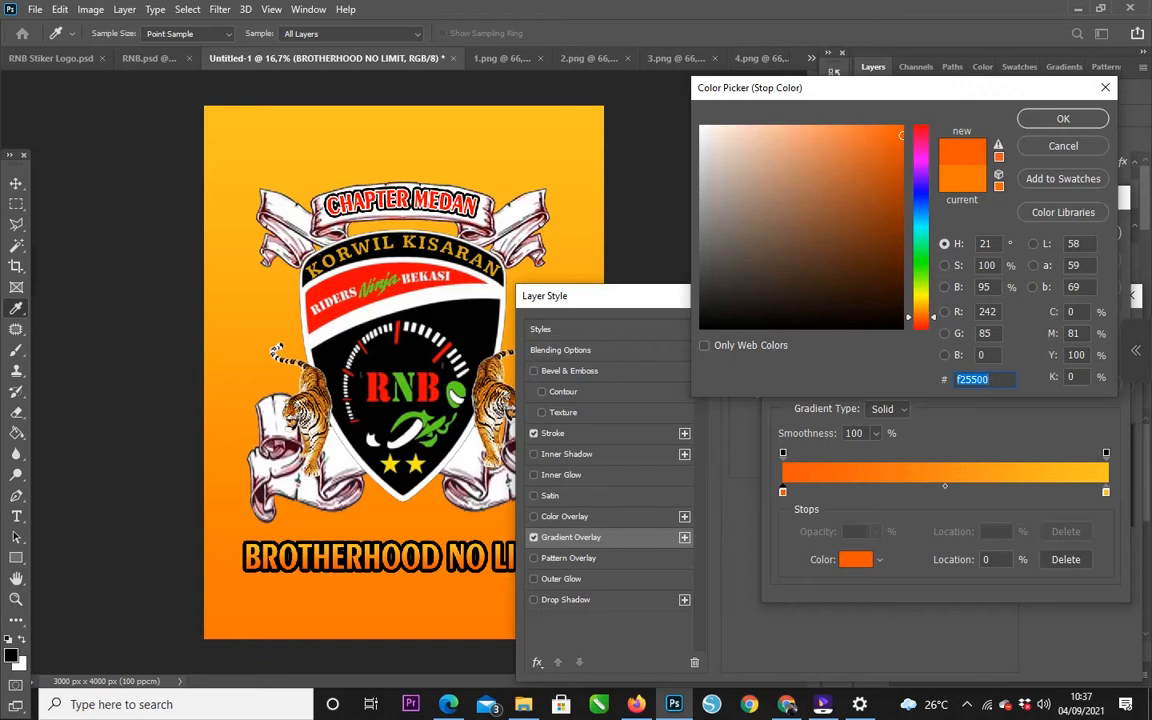
key(Return)
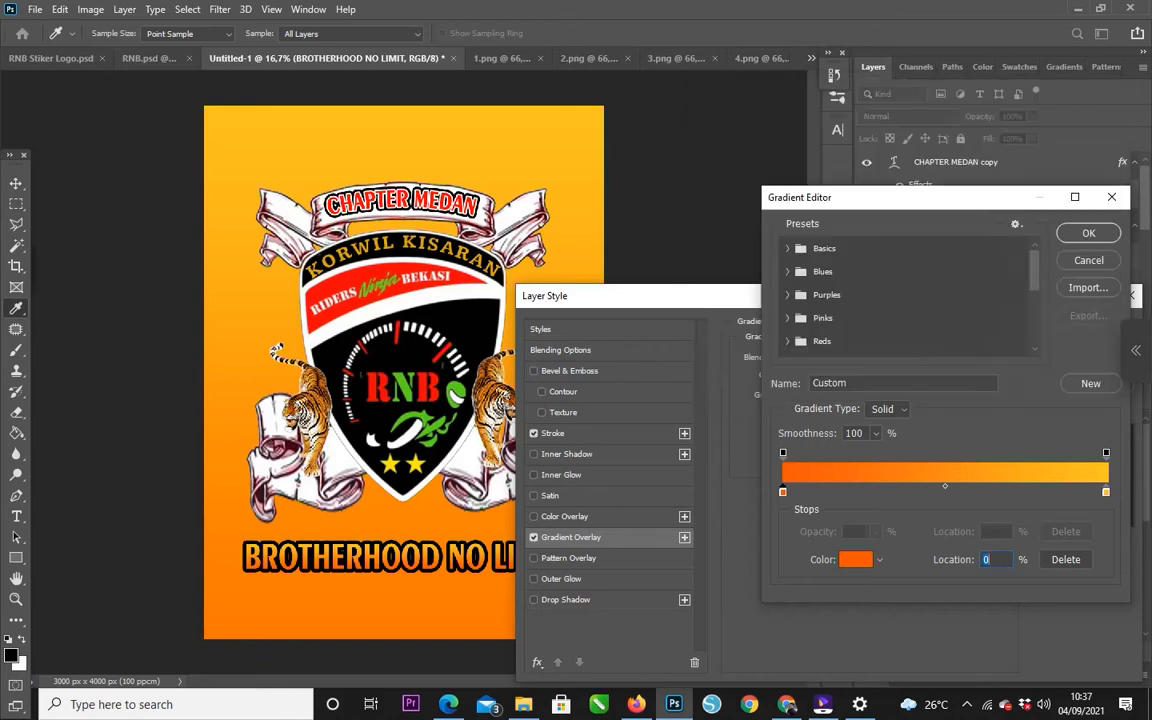
Set the end stop of the slogan's gradient overlay to fab022 and apply the layer style.
click(1105, 492)
click(856, 560)
text(fab022)
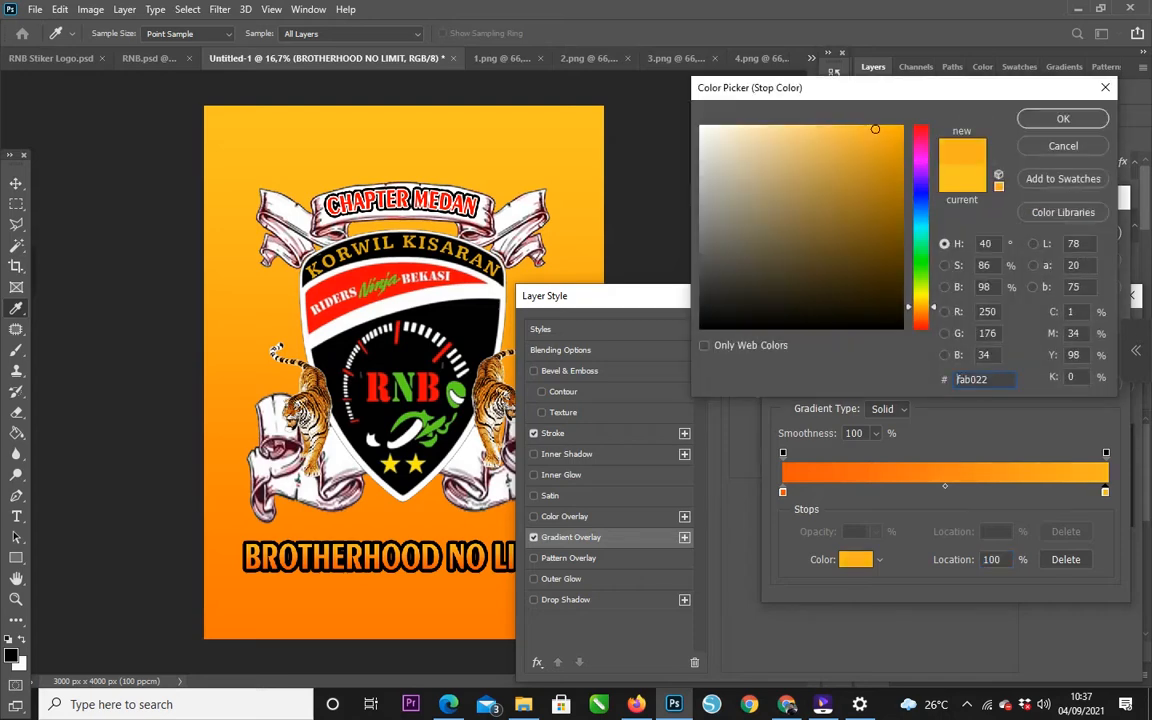
click(1063, 119)
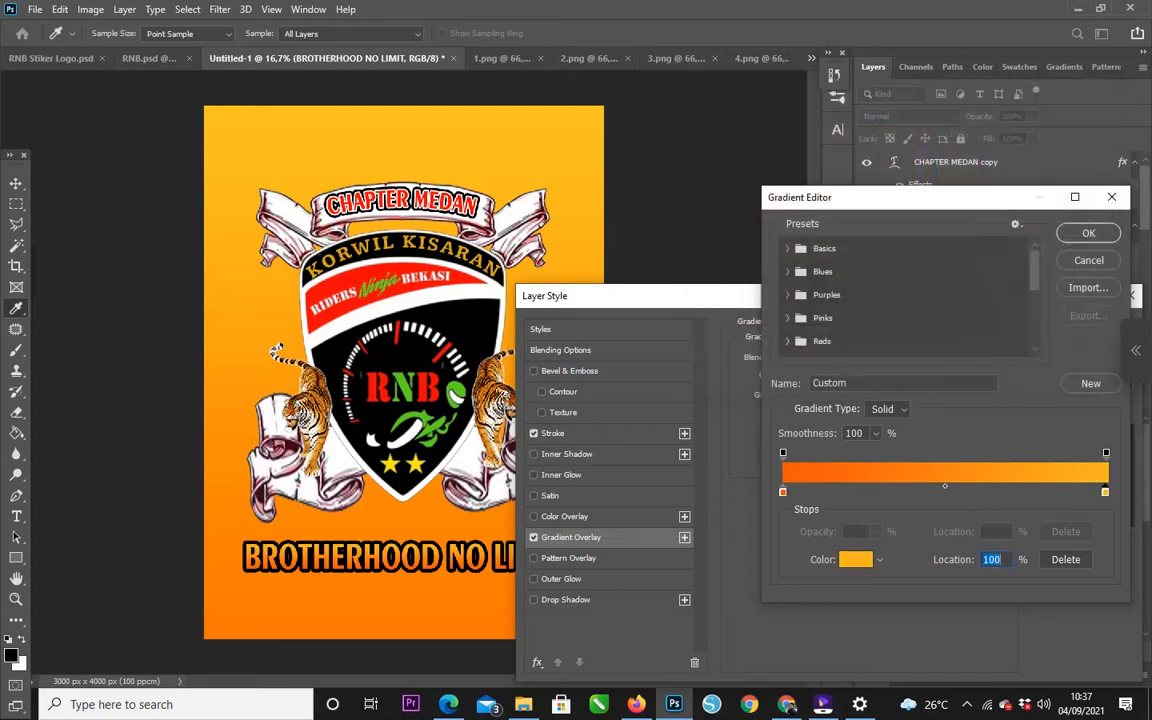
click(1090, 233)
key(Return)
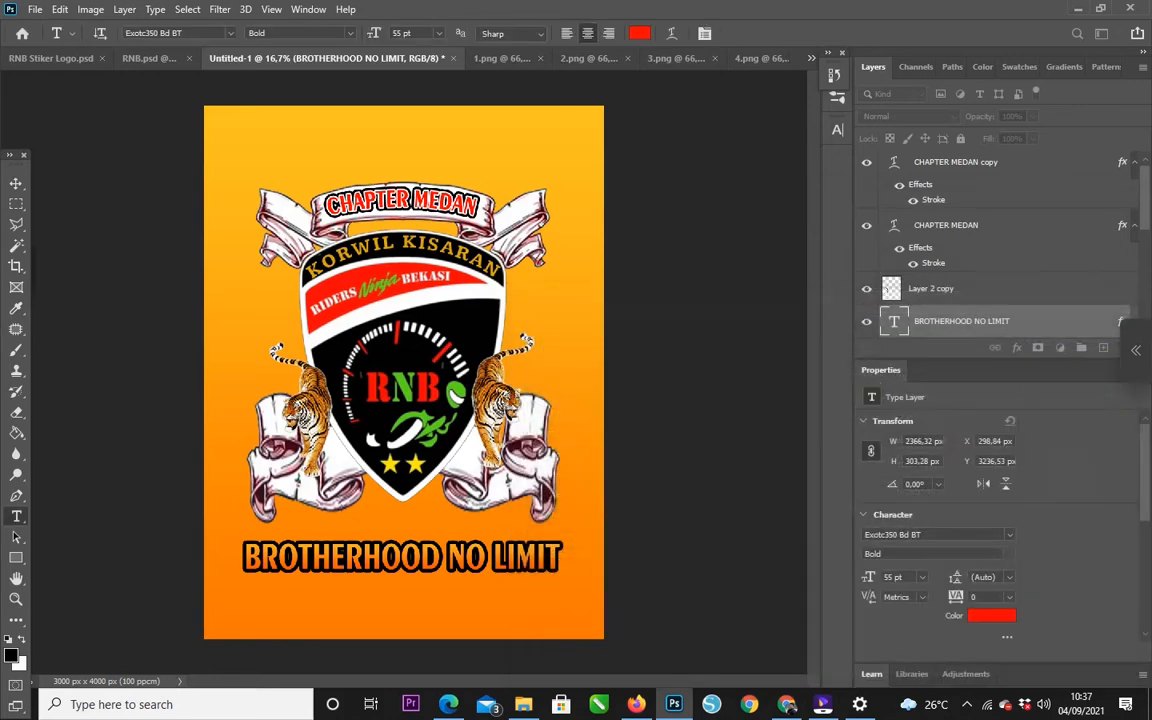
Compare the slogan with RNB.psd, nudge it slightly up and to the right, and duplicate its layer.
click(149, 59)
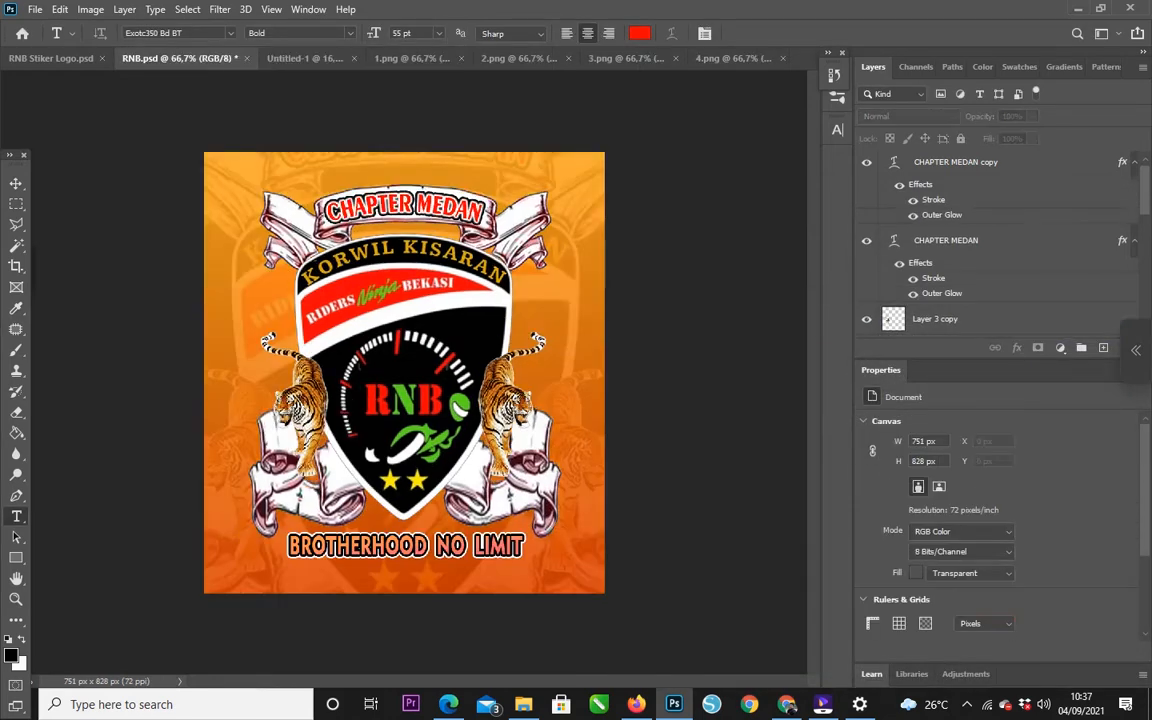
click(300, 58)
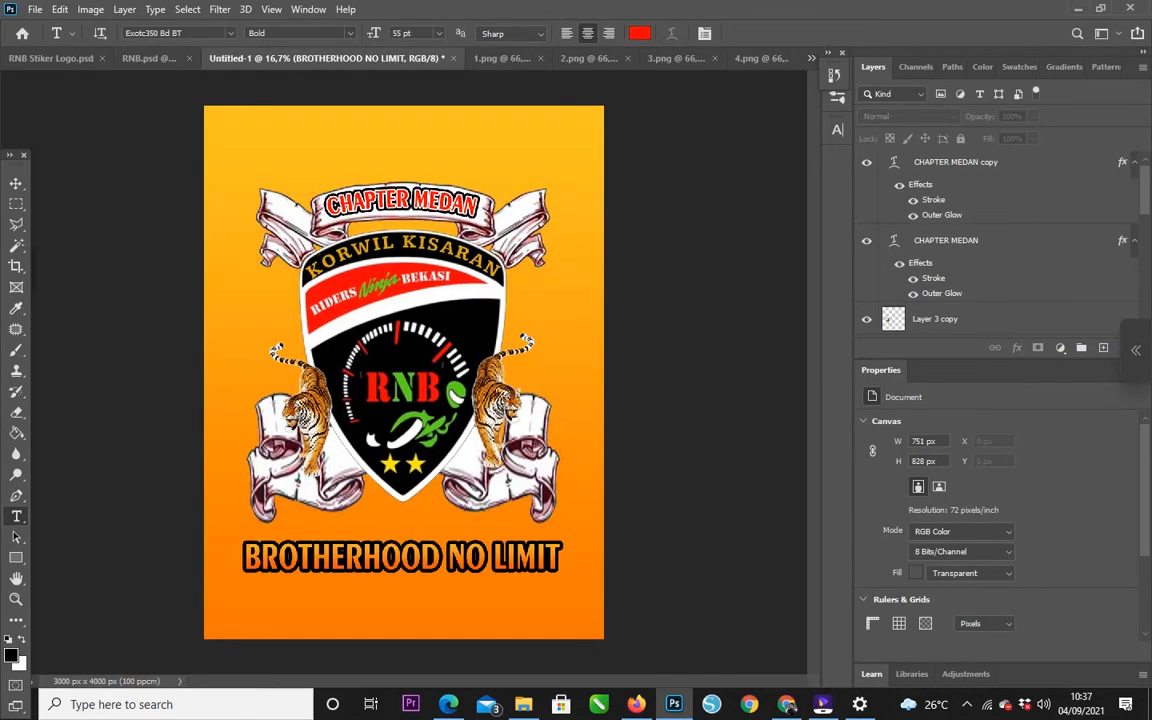
key(m)
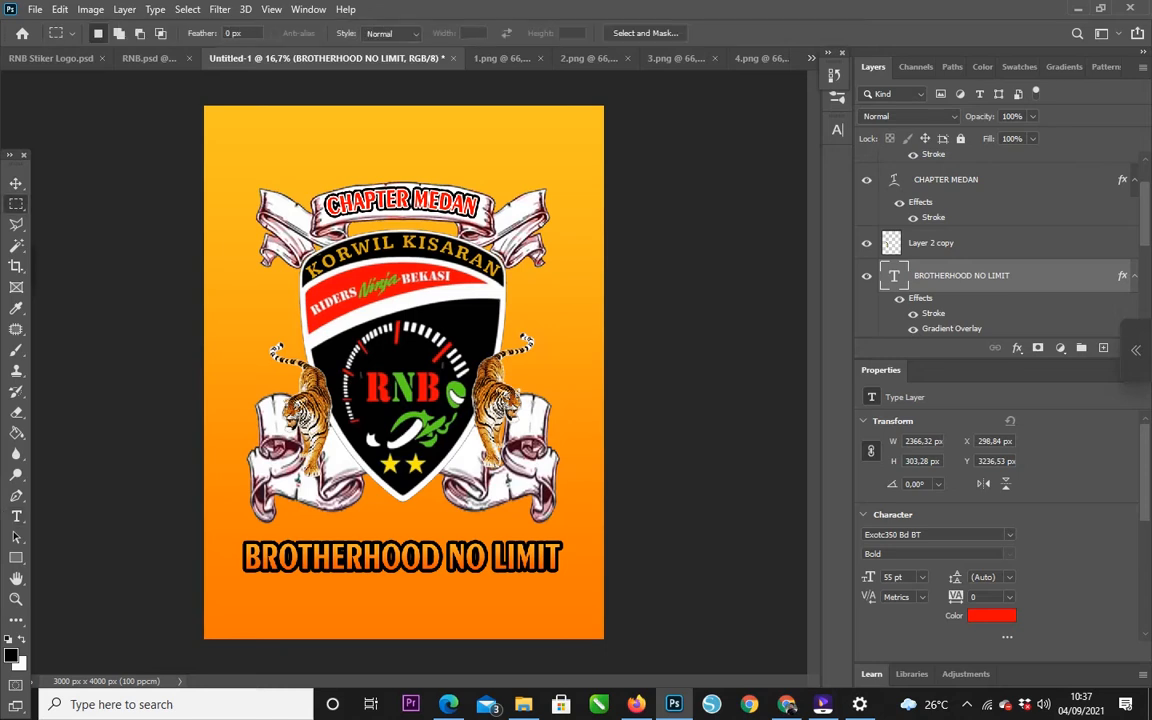
key(v)
drag(415, 562, 421, 556)
key(ctrl+j)
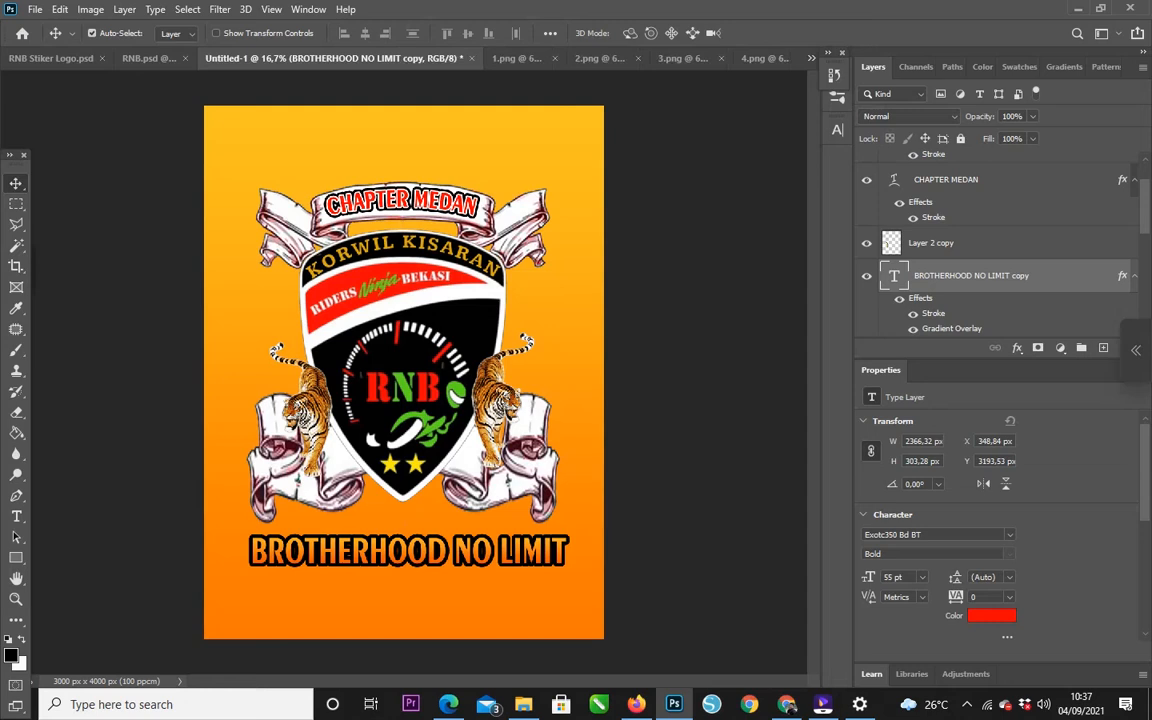
Change the stroke of the original slogan layer beneath the copy to white (ffffff) at 46 px and apply it.
click(960, 290)
click(1017, 347)
click(960, 364)
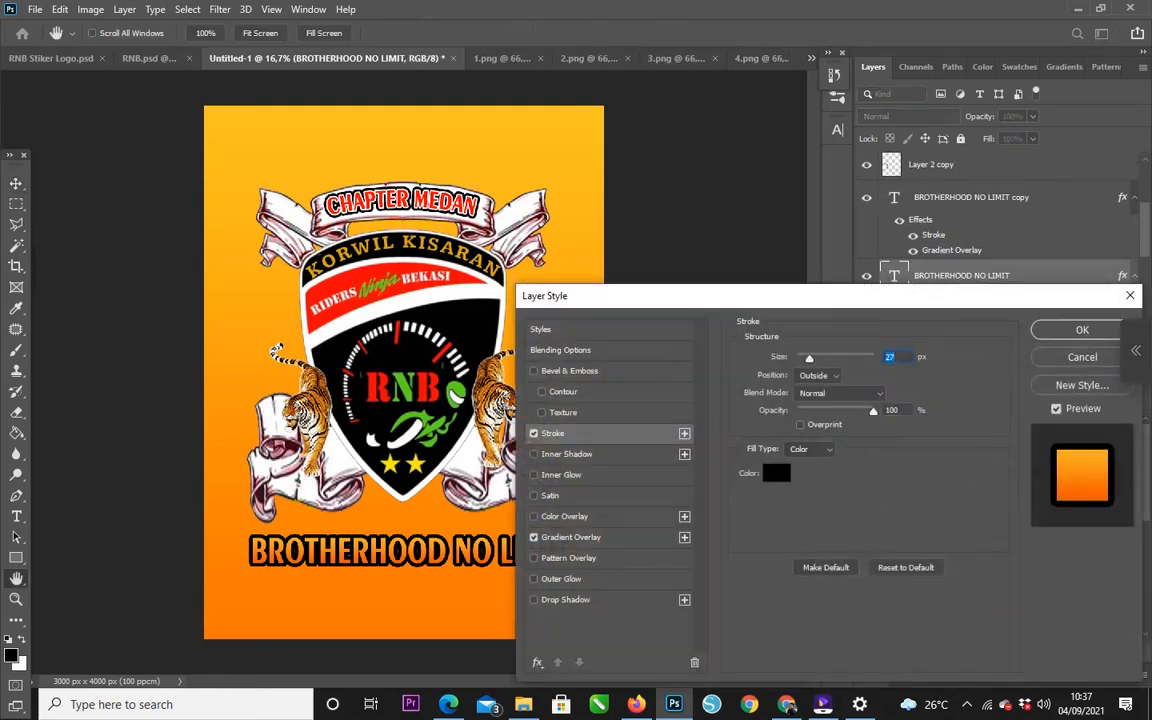
click(776, 473)
text(ffffff)
key(Return)
text(40)
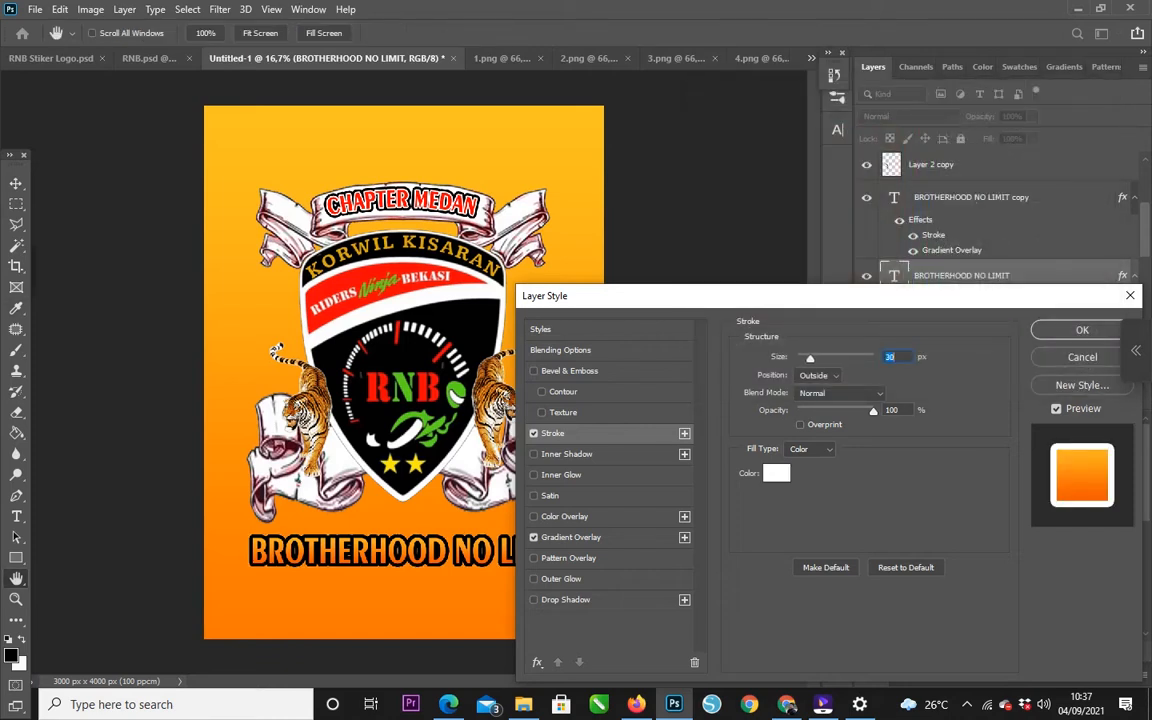
key(Up)
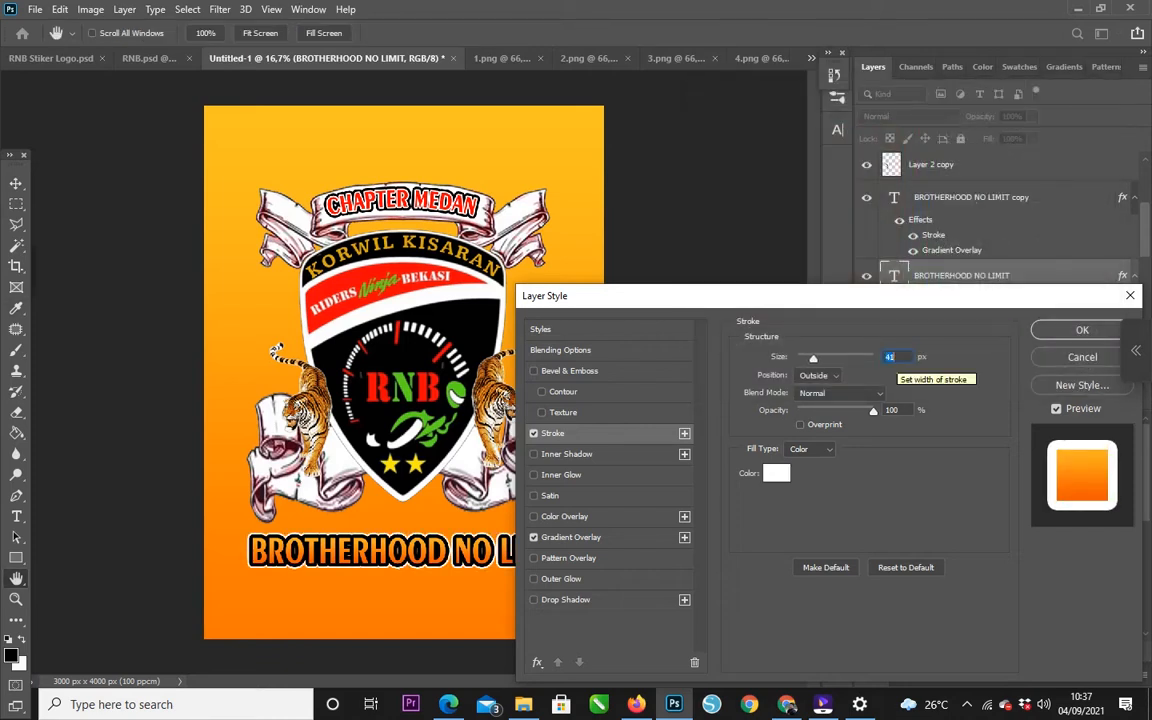
key(Up)
key(Up)
key(Up)
key(Up)
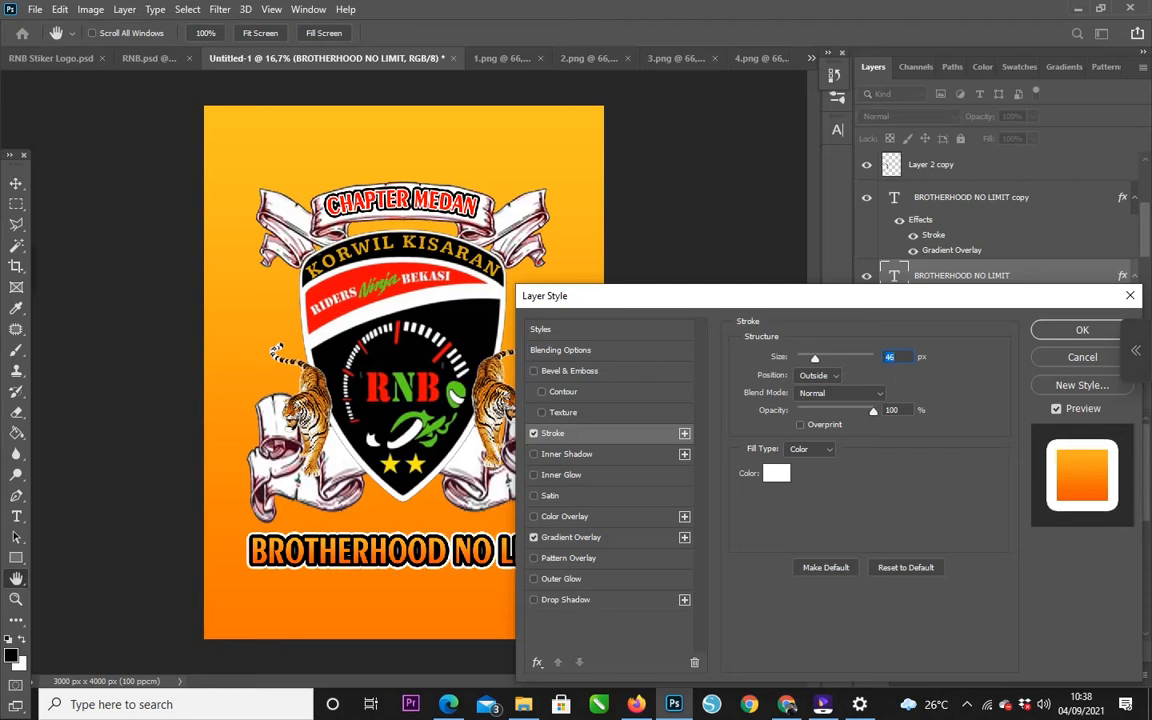
key(Return)
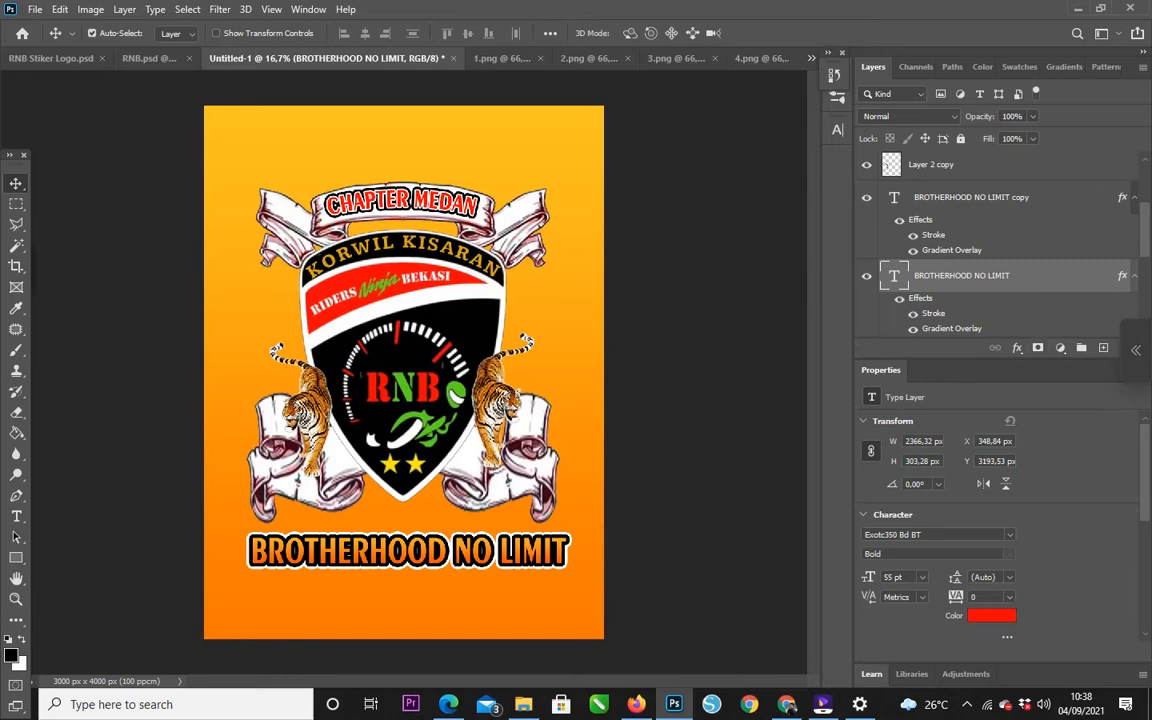
Compare the slogan with RNB.psd, then scale both BROTHERHOOD NO LIMIT layers down together to about 43 pt, centred under the emblem.
click(149, 58)
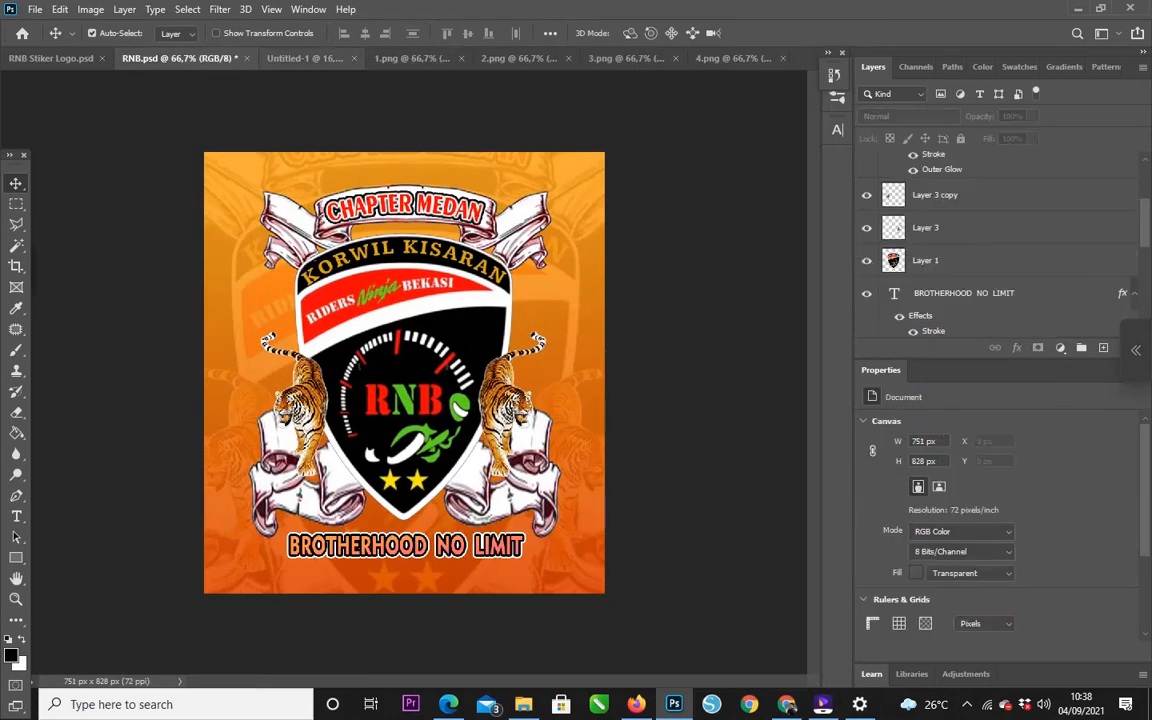
click(300, 58)
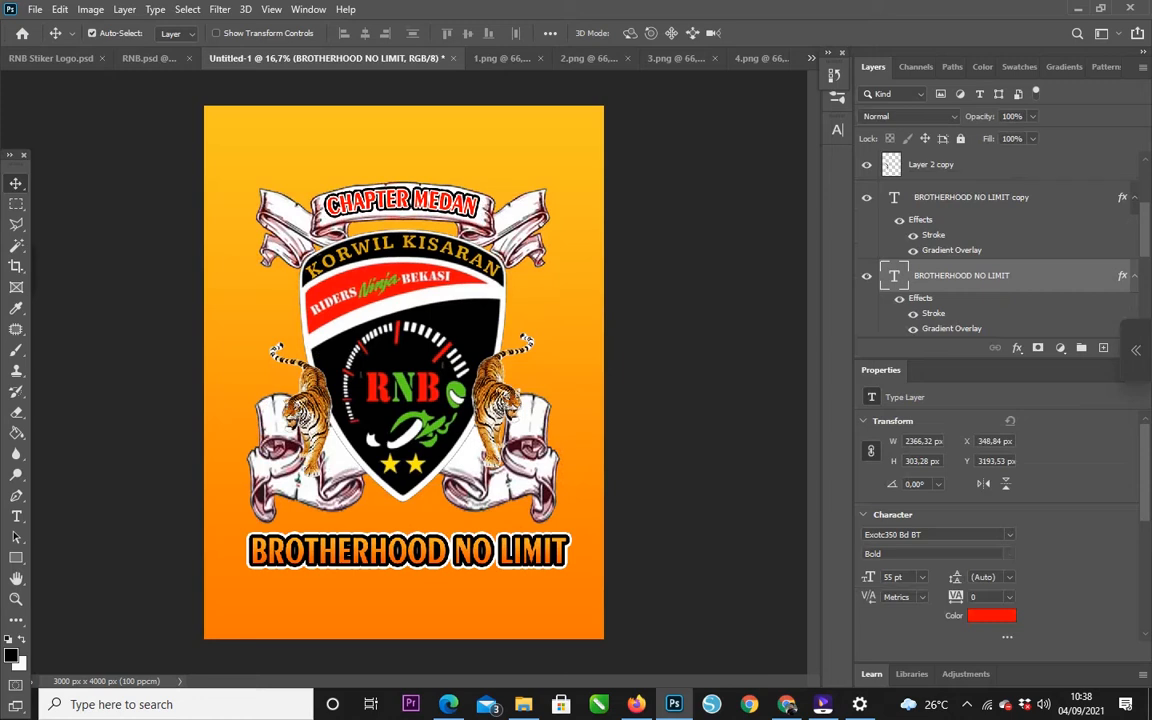
shift+click(970, 197)
key(ctrl+t)
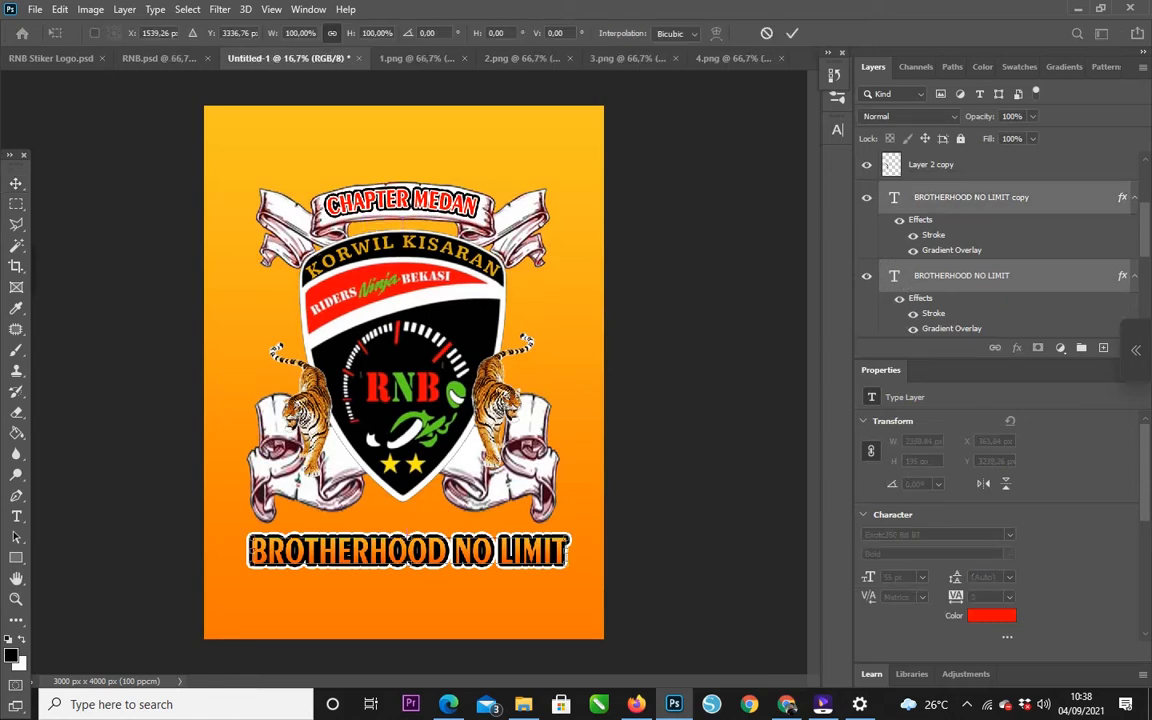
drag(570, 533, 536, 536)
drag(450, 551, 445, 551)
key(Return)
scroll(404, 372, up, 1)
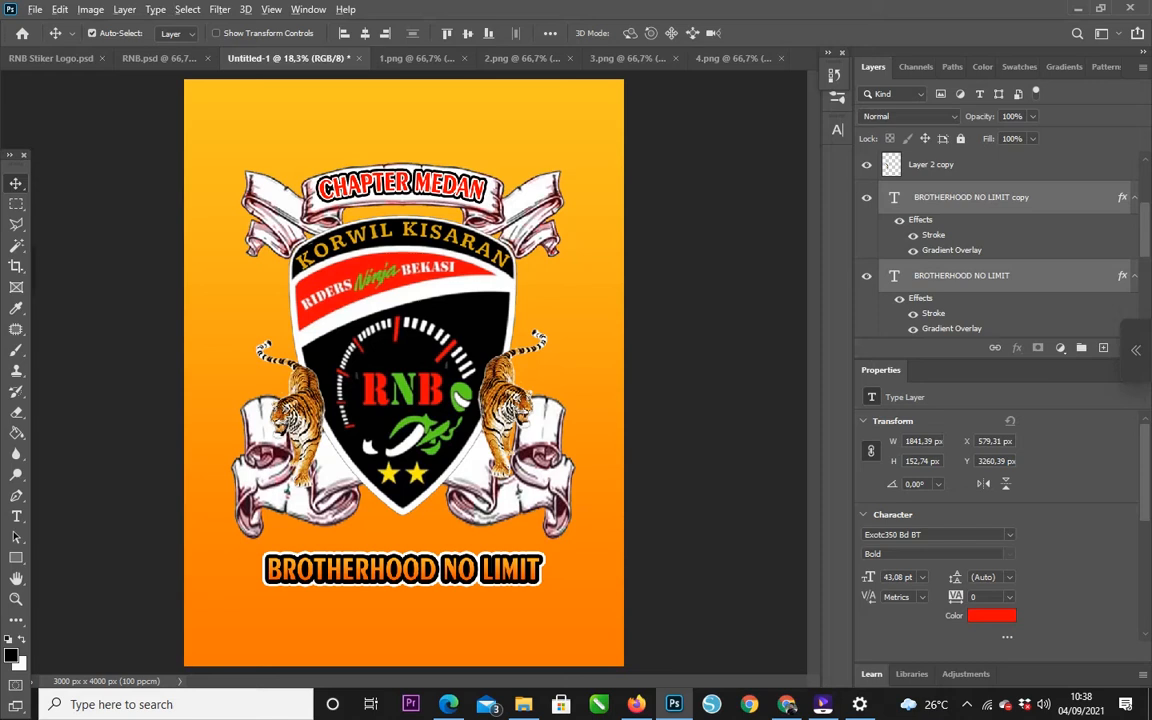
Select the emblem's layers, leaving out the slogan and the background rectangle, and put them in one group.
click(120, 190)
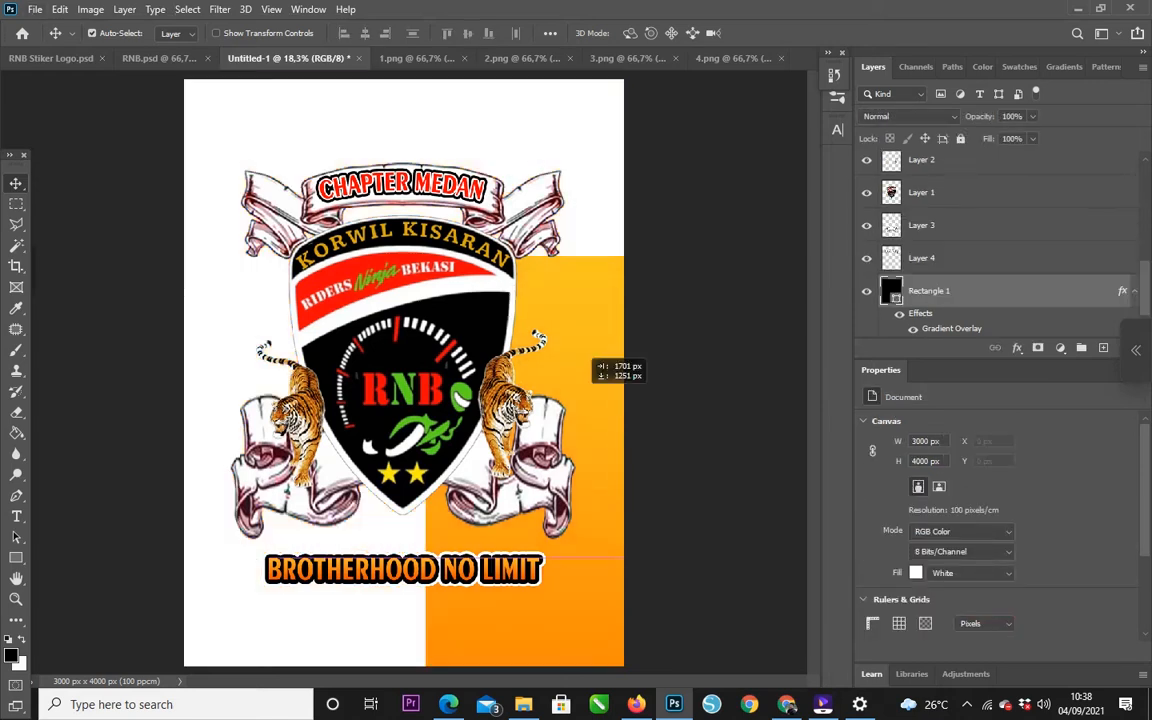
drag(585, 368, 580, 368)
mouse_move(622, 458)
mouse_down()
mouse_move(372, 300)
mouse_move(215, 143)
mouse_up()
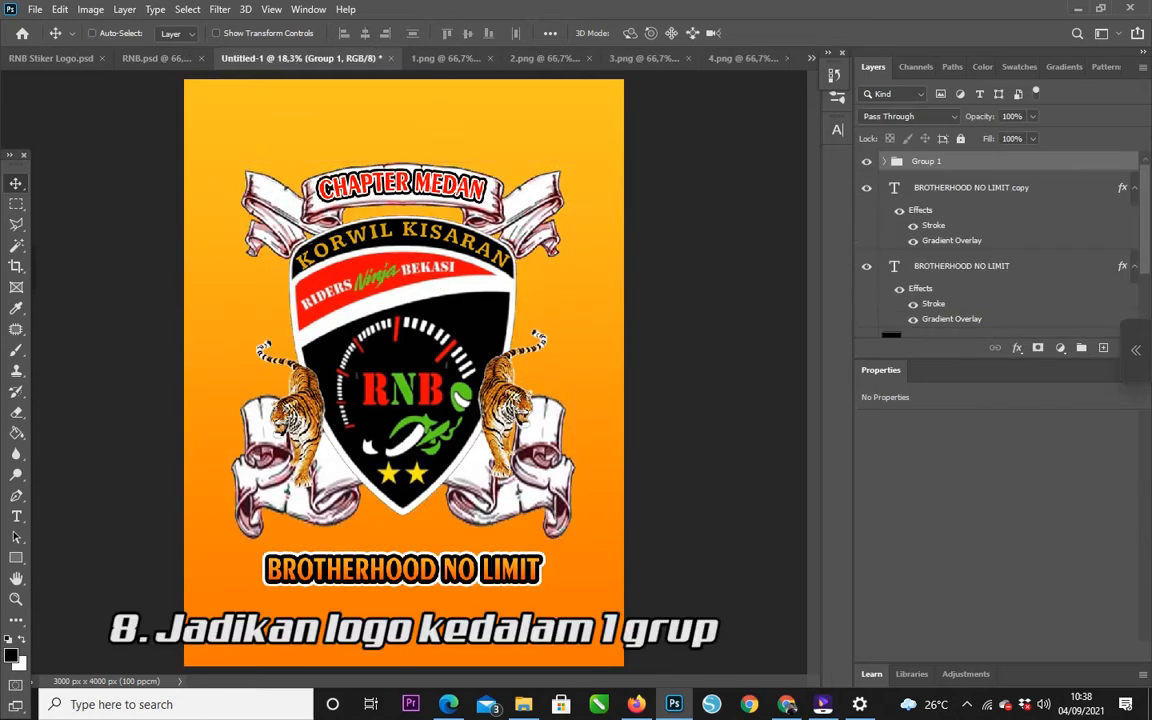
Duplicate the logo group and send the copy below both slogan layers, directly above Rectangle 1.
key(ctrl+[)
key(ctrl+[)
scroll(997, 245, down, 2)
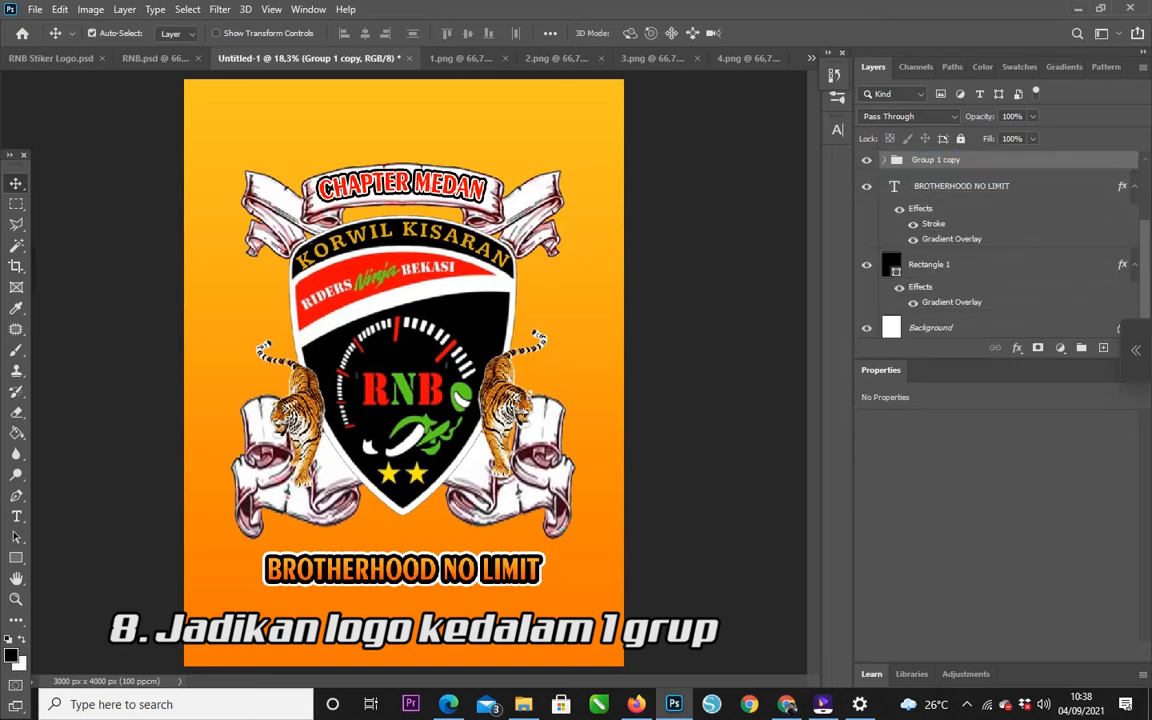
key(ctrl+[)
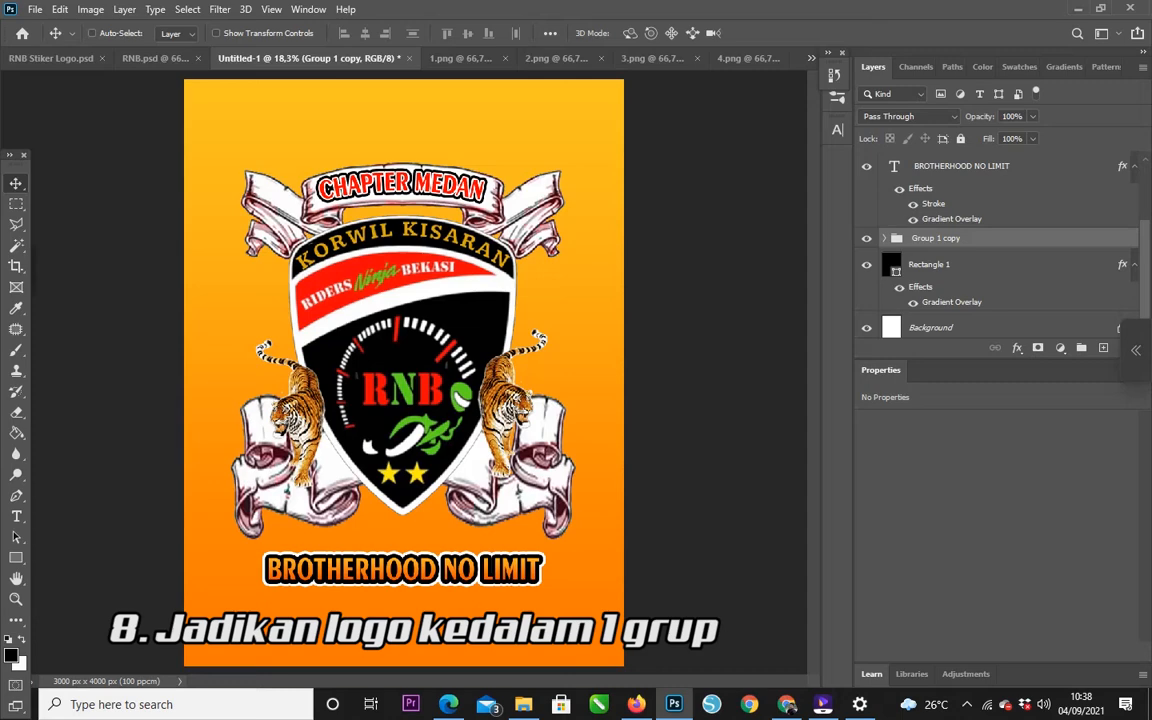
Enlarge the logo group copy to about 151% around the emblem and lower its opacity to 16%.
key(ctrl+t)
drag(575, 538, 662, 633)
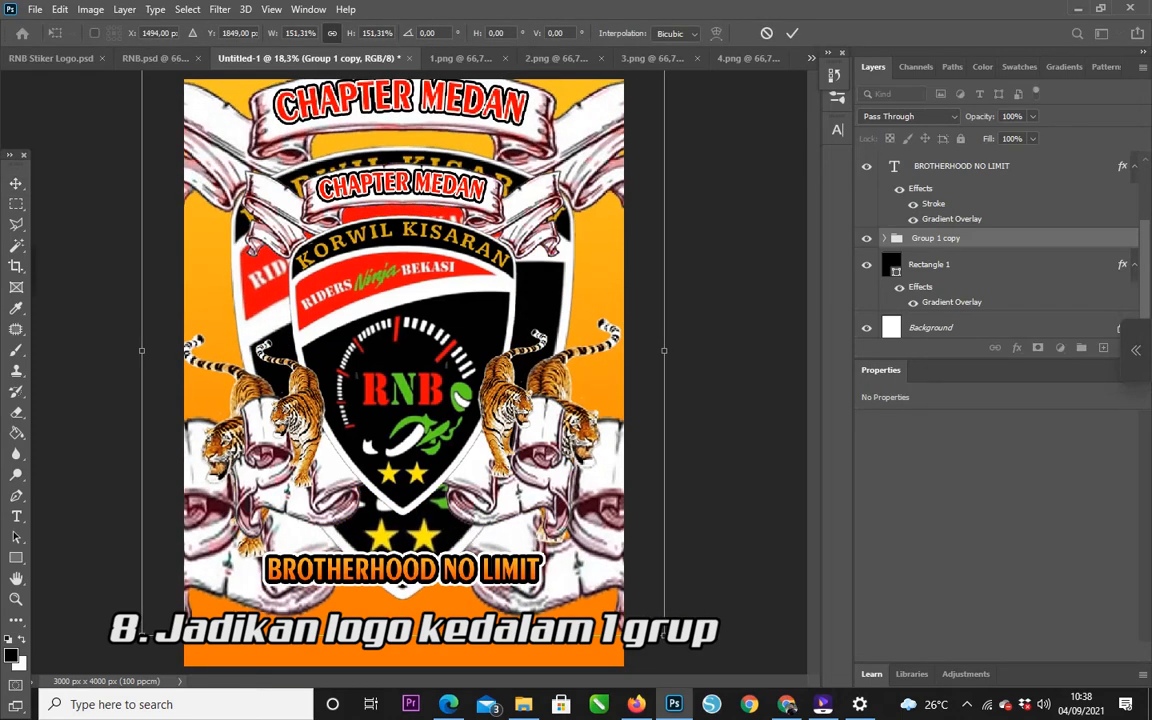
key(Return)
click(1033, 117)
drag(1036, 135, 971, 135)
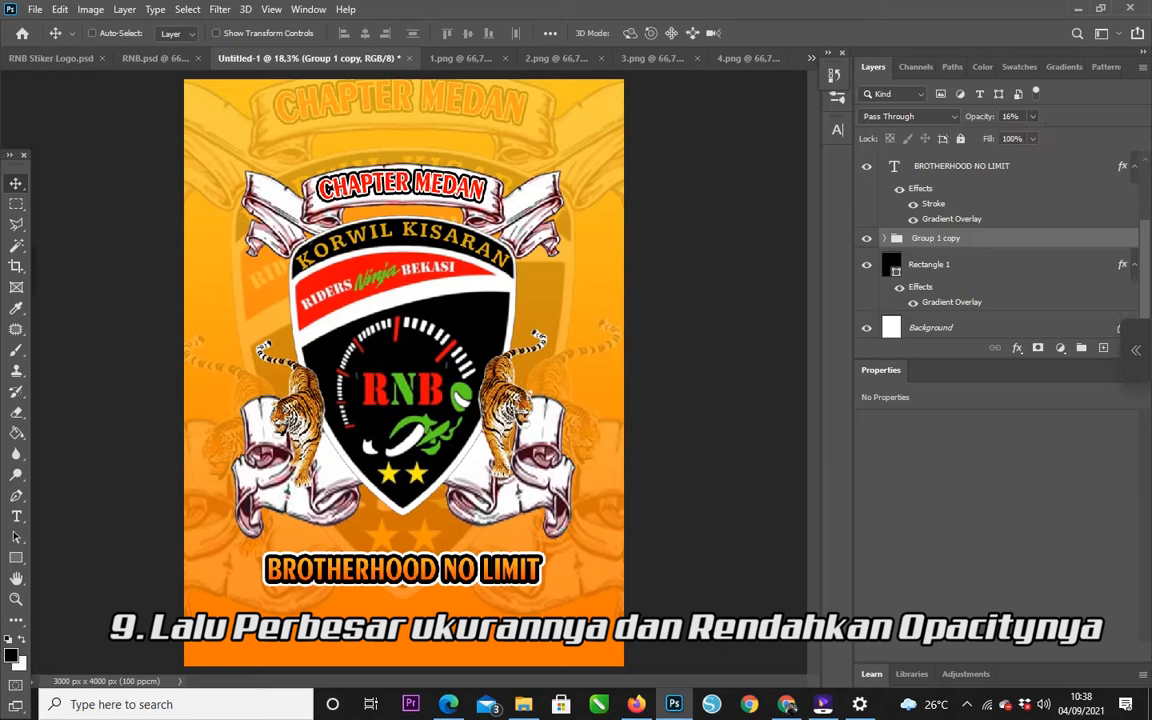
Enlarge the faded logo group copy further so that it extends well beyond the canvas edges.
key(ctrl+t)
mouse_move(630, 137)
mouse_down()
mouse_move(642, 205)
mouse_move(617, 154)
mouse_move(643, 127)
mouse_up()
key(ctrl+minus)
key(ctrl+minus)
key(Return)
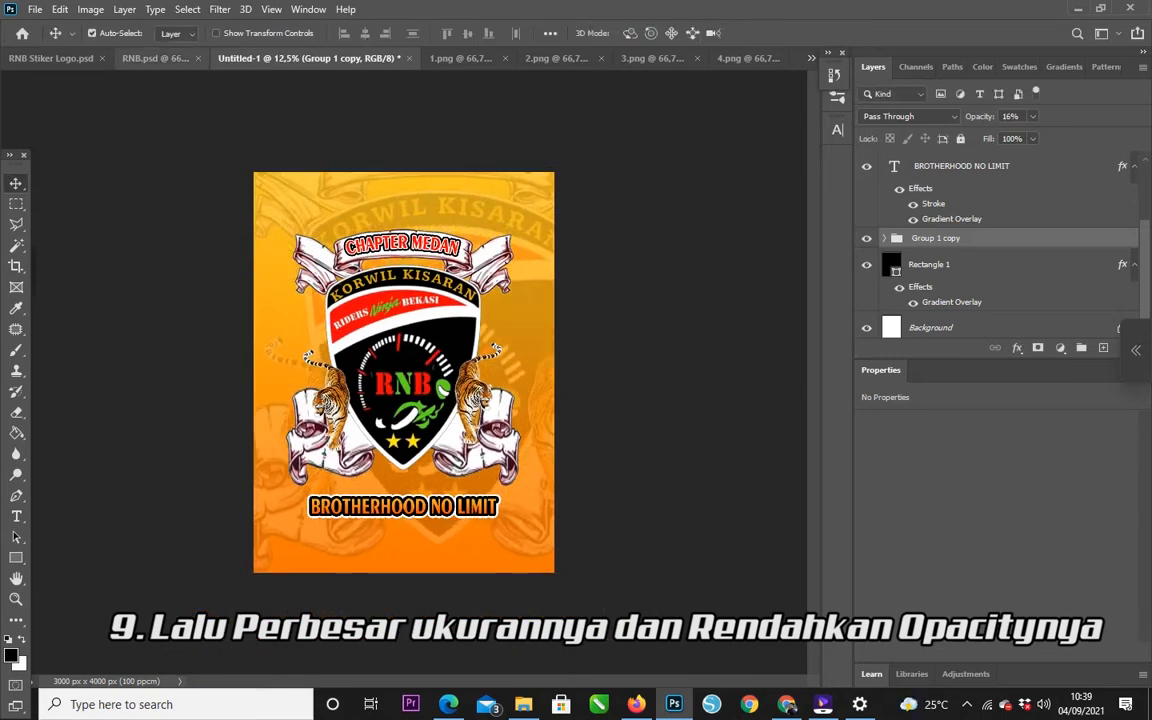
Compare the background with RNB.psd and set the first stop of Rectangle 1's gradient overlay to d75b00.
click(155, 58)
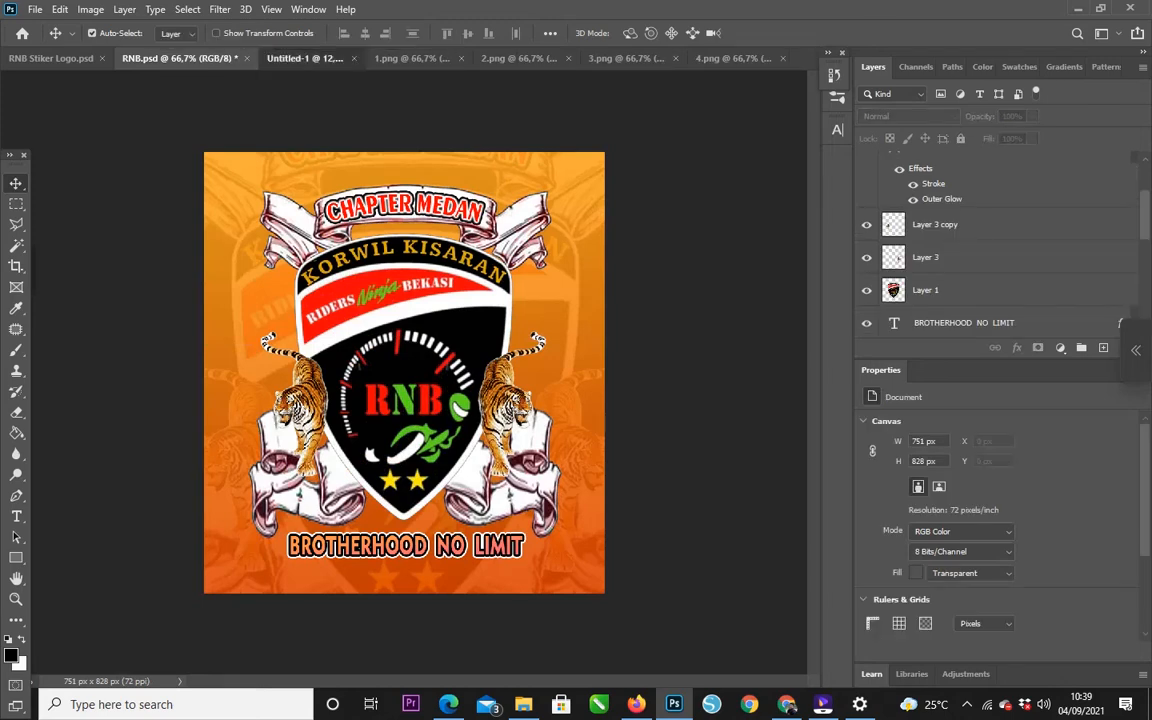
click(290, 58)
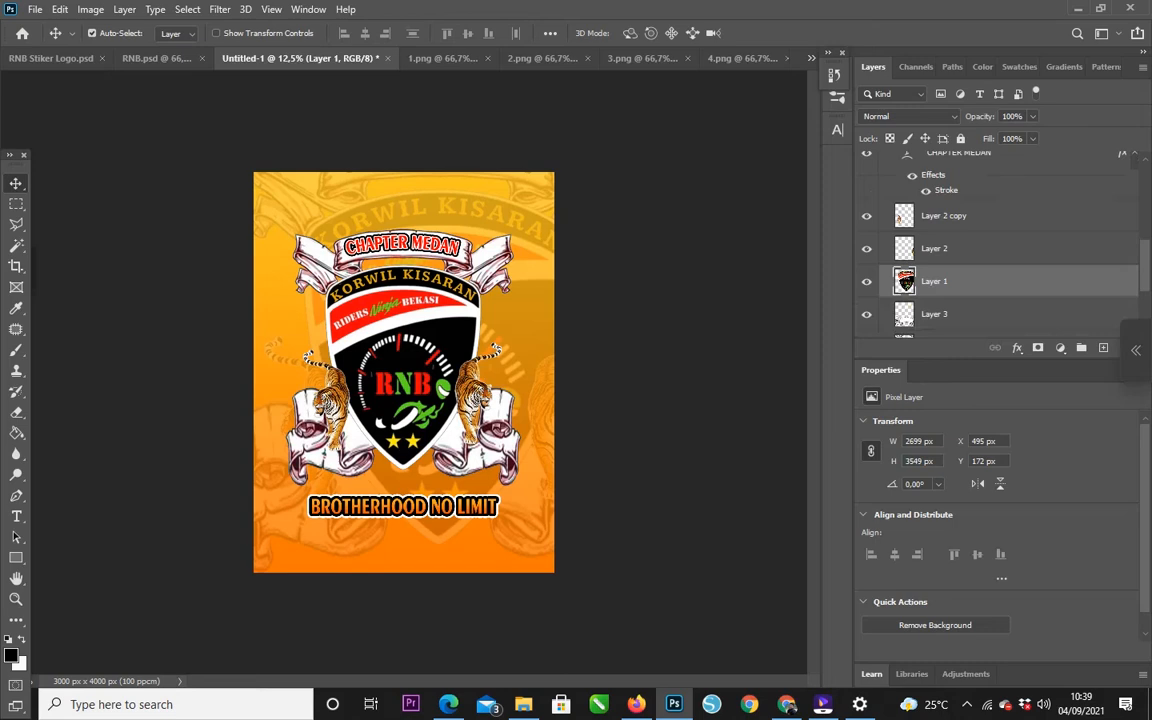
click(930, 258)
click(1017, 347)
click(1062, 471)
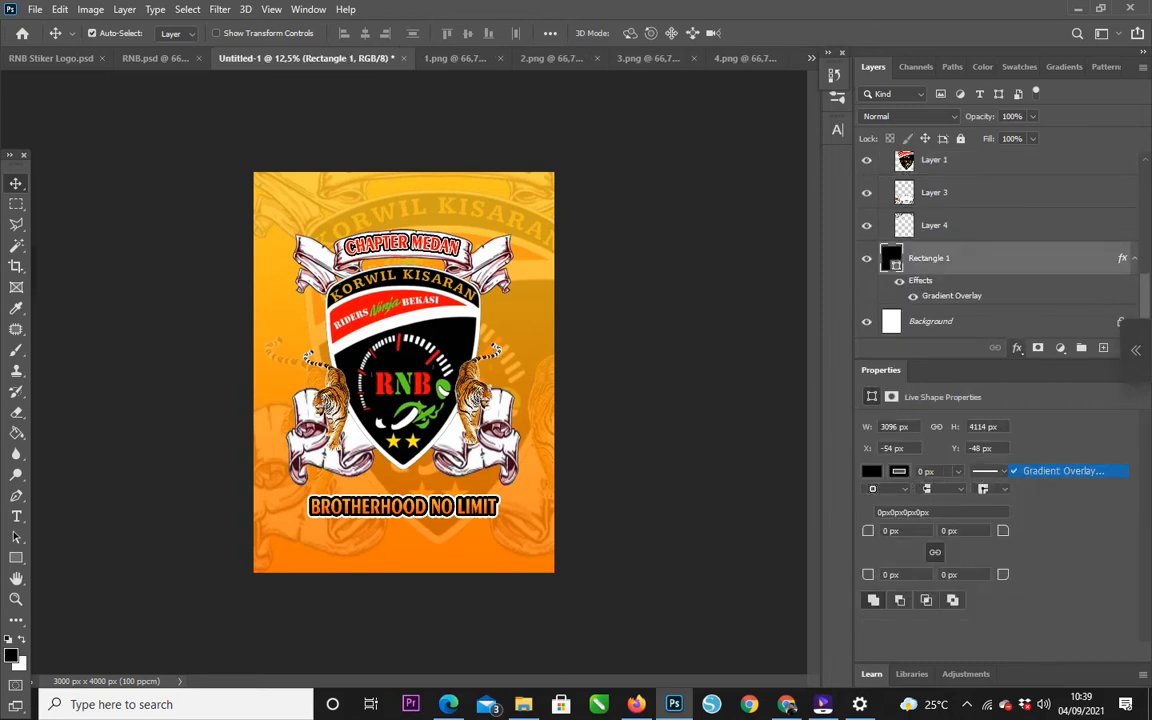
click(838, 394)
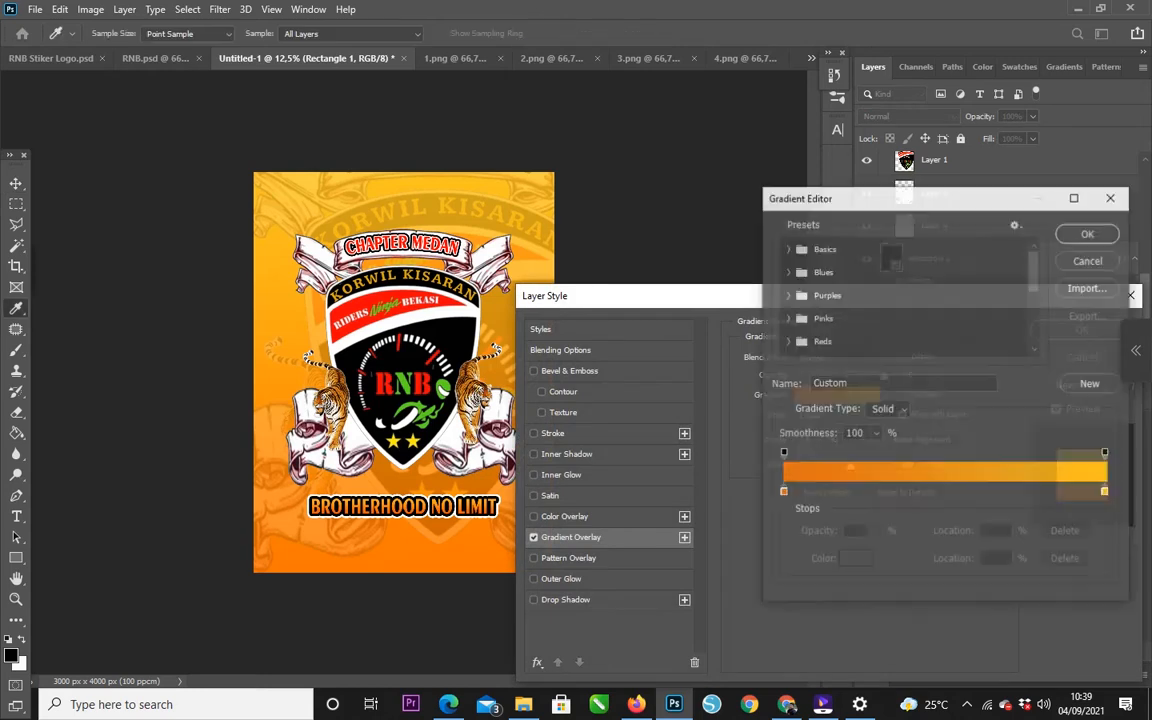
click(783, 491)
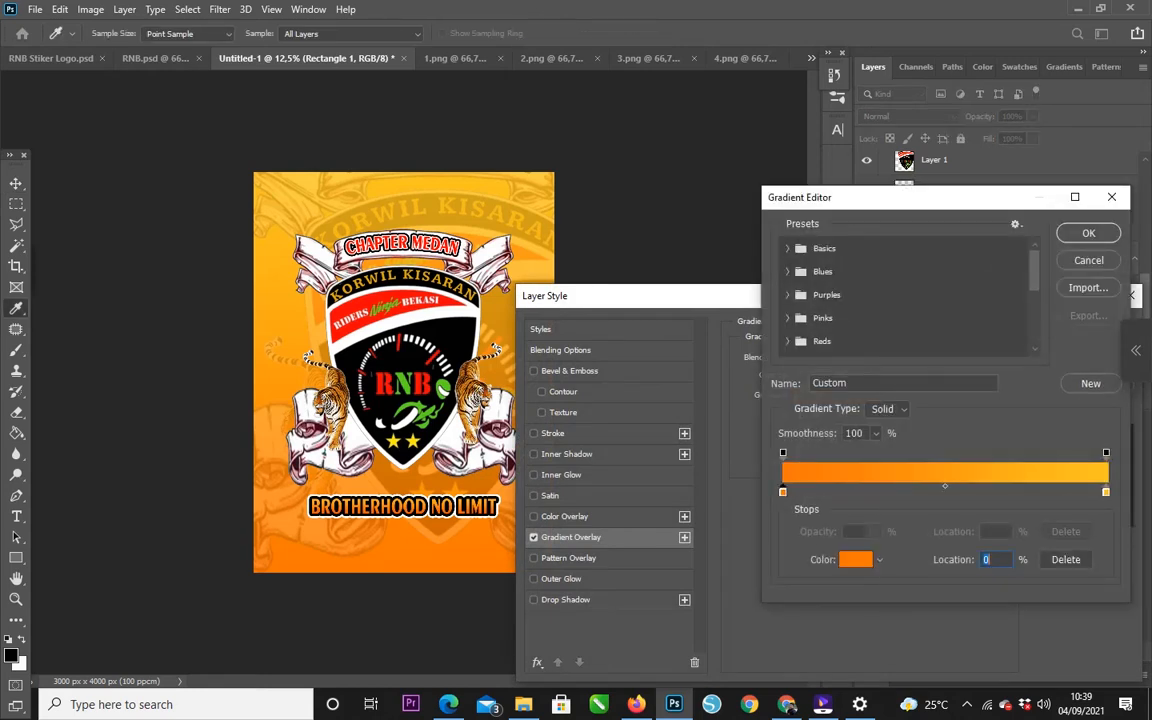
click(856, 560)
text(f86900)
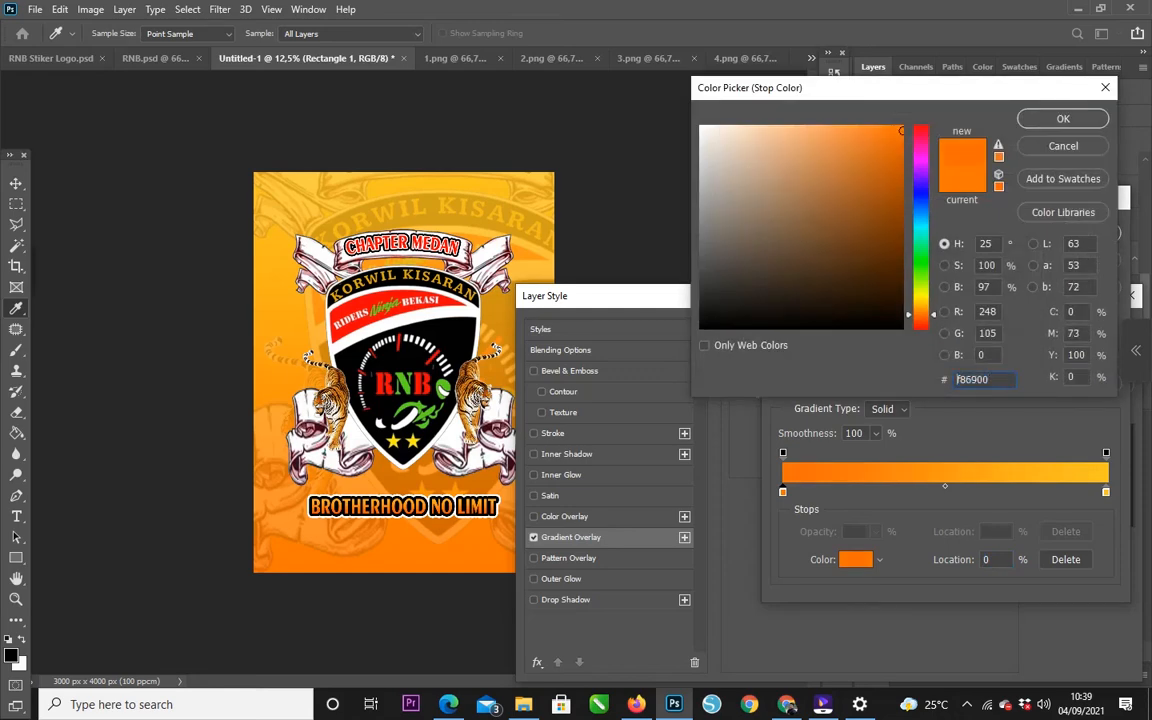
text(d75b00)
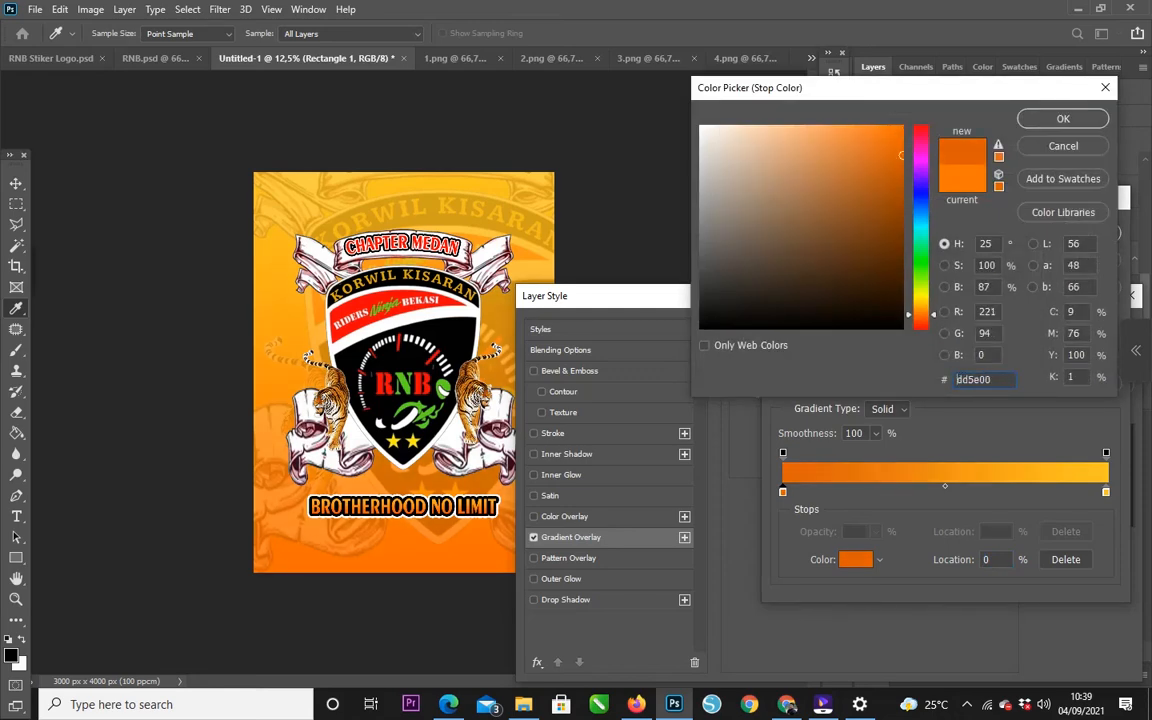
click(1063, 119)
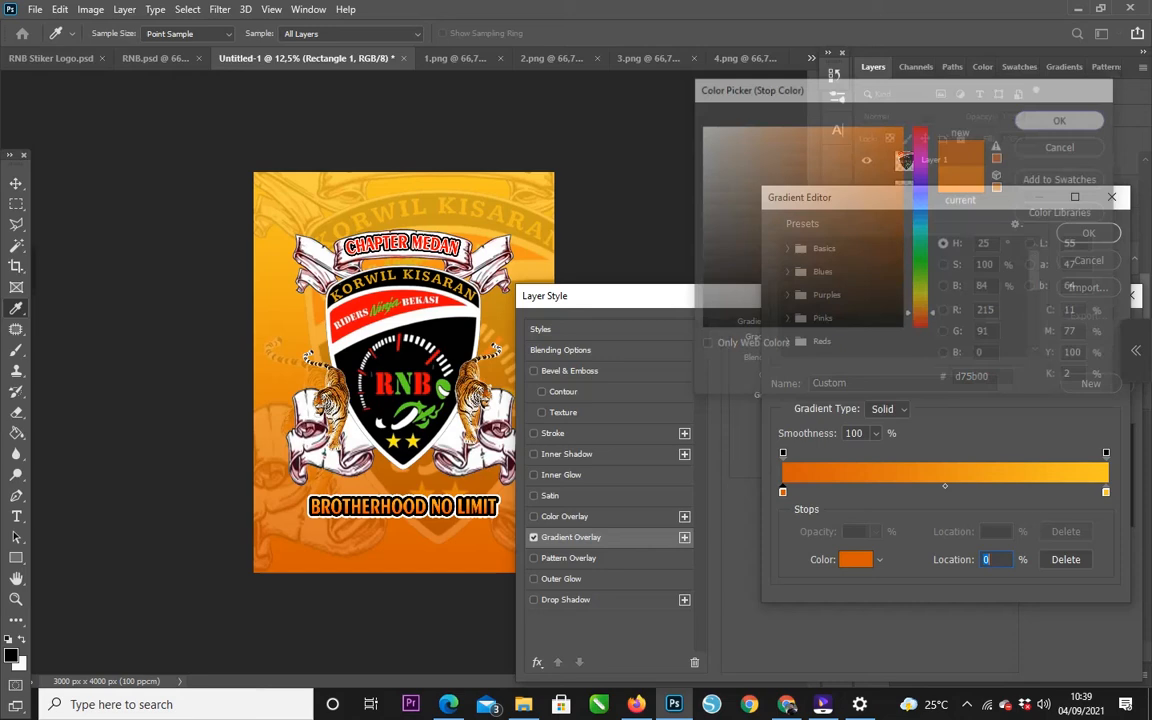
Set the end stop of Rectangle 1's gradient overlay to fbaa0e and apply the layer style.
double_click(1106, 492)
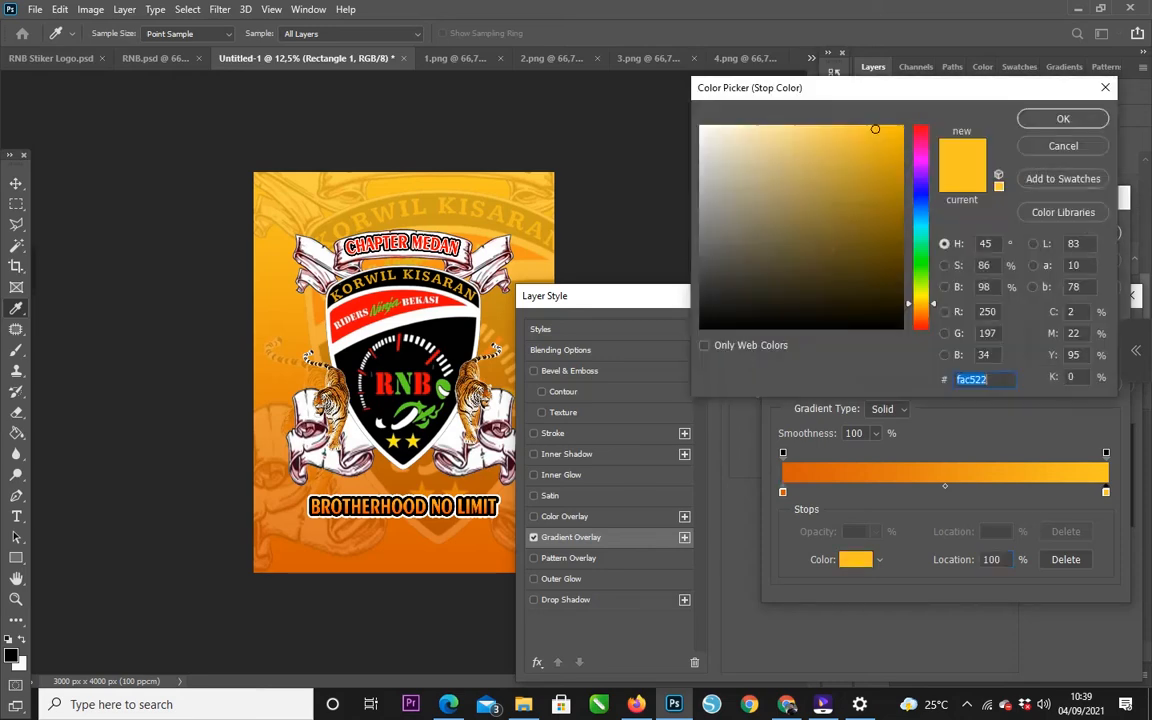
text(fab022)
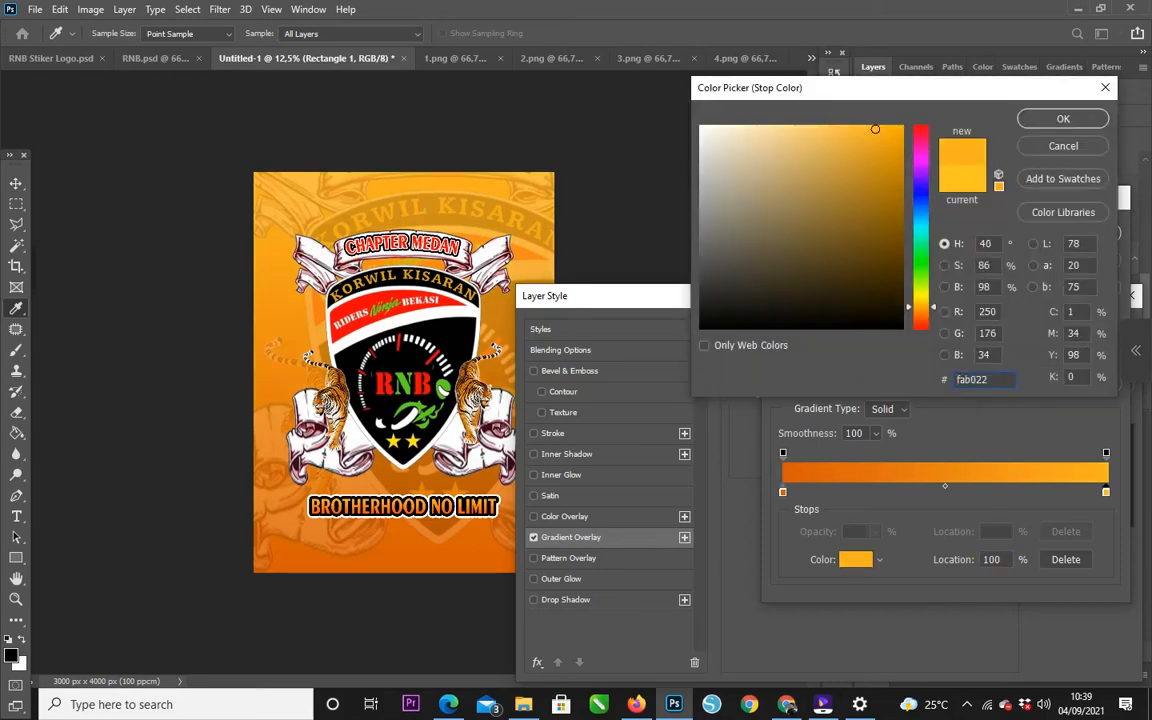
click(876, 131)
click(892, 128)
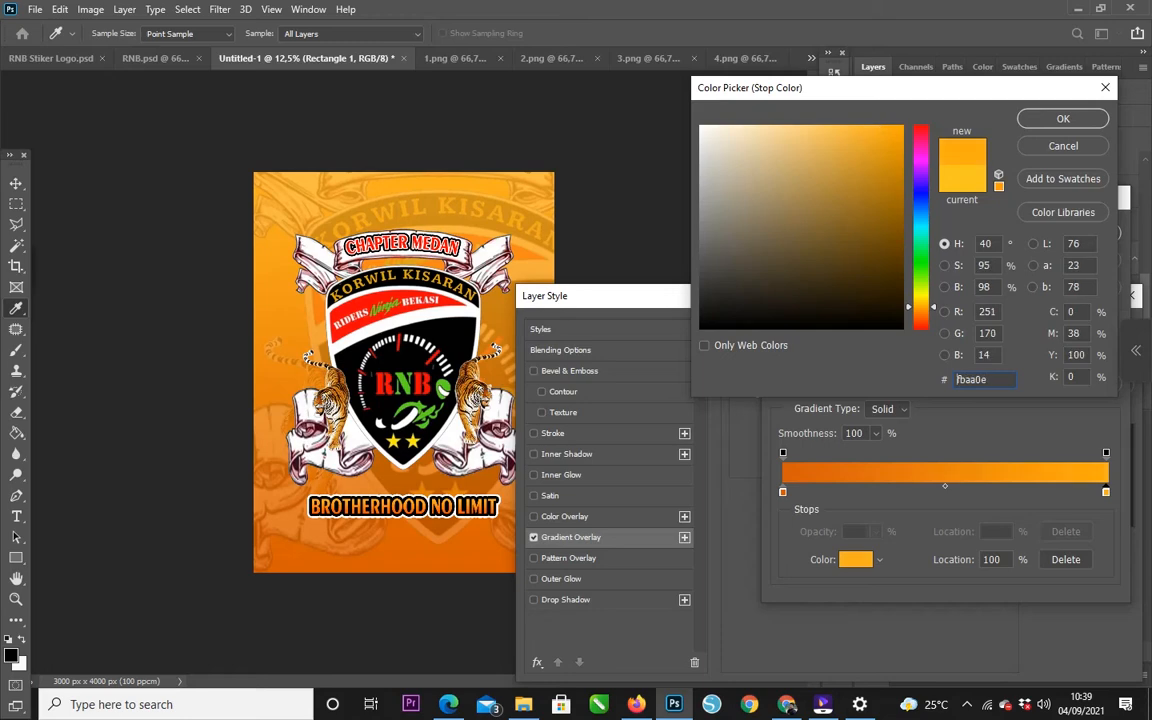
key(Return)
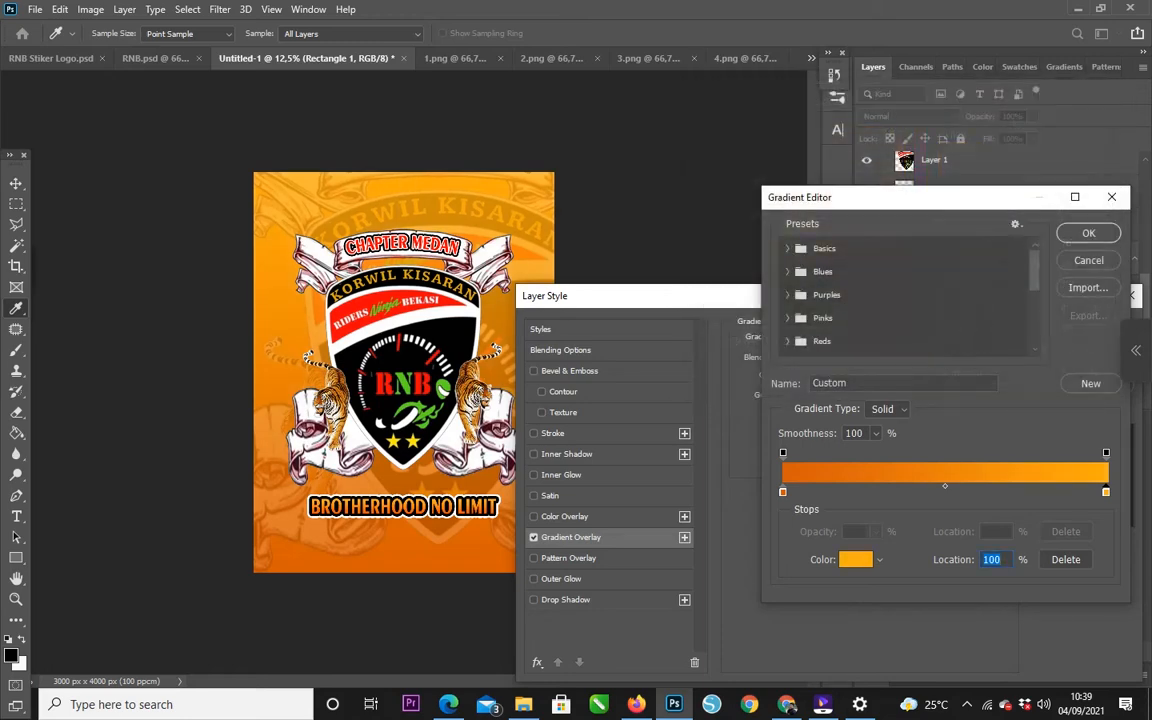
key(Return)
key(Return)
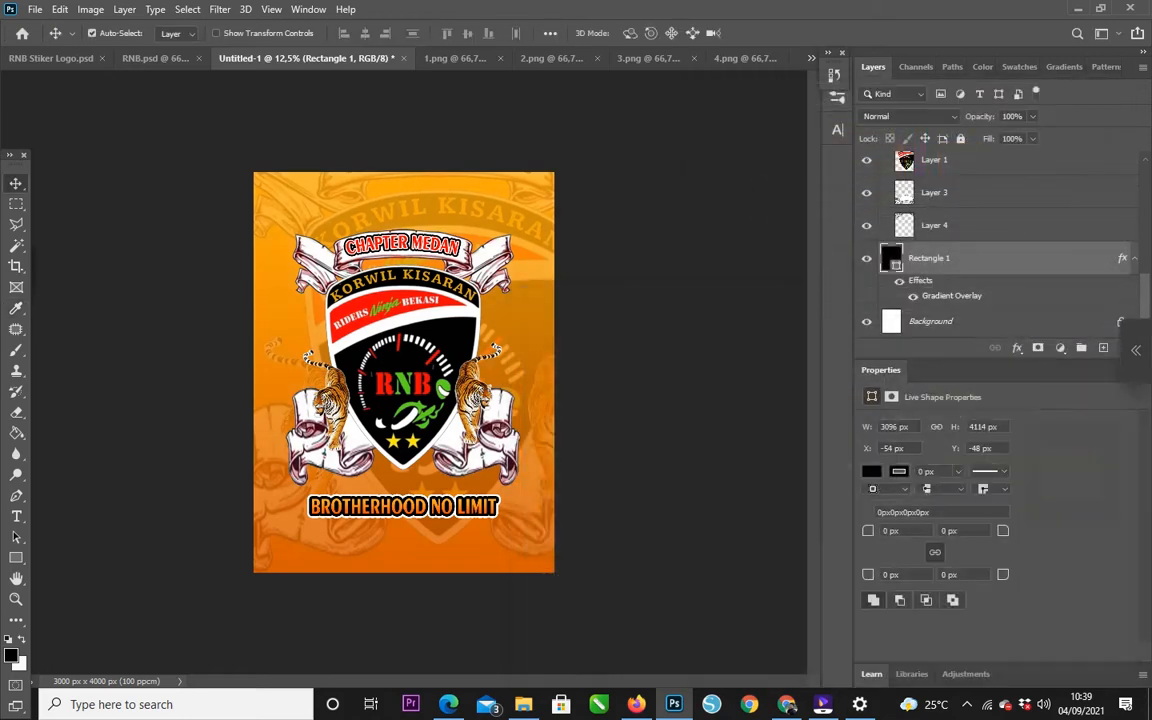
Collapse Group 1 copy and reposition the faded logo so it is horizontally centred behind the emblem.
scroll(1000, 245, up, 10)
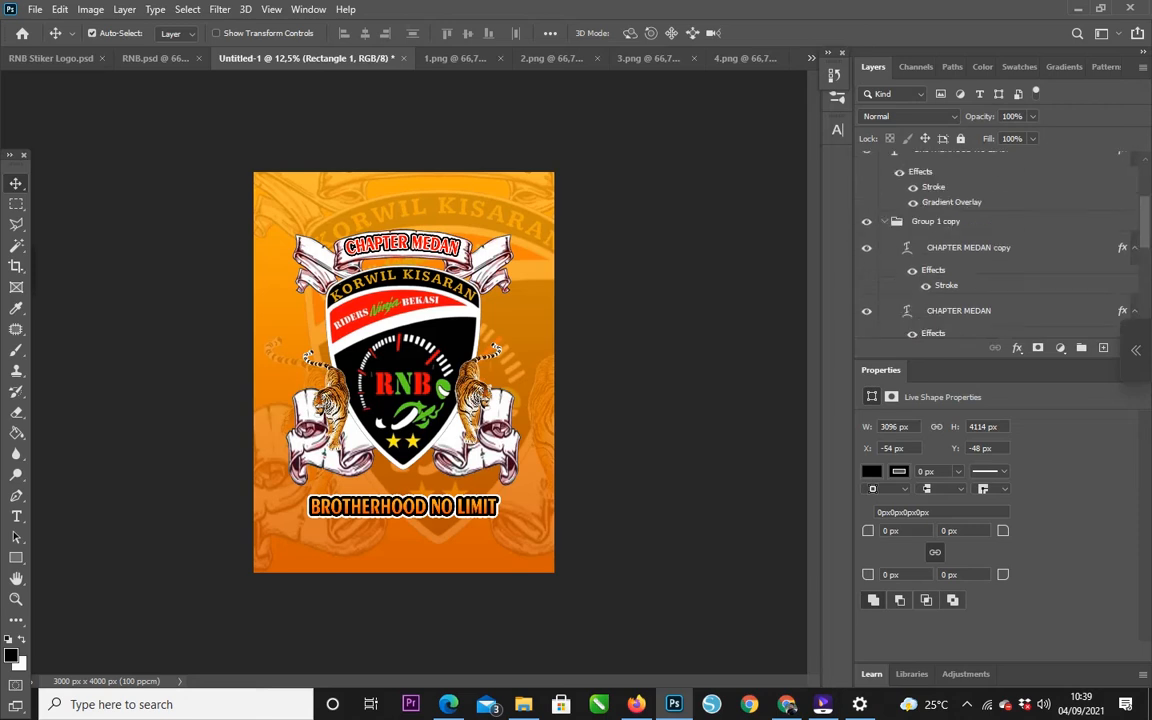
click(936, 222)
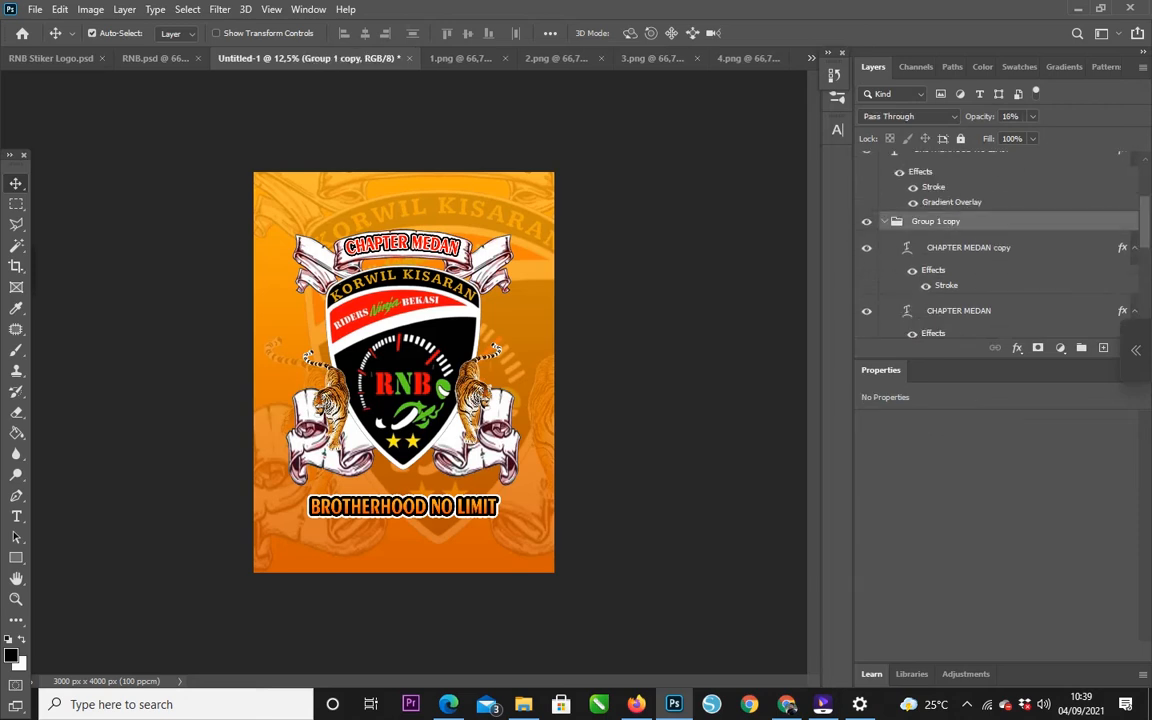
click(884, 221)
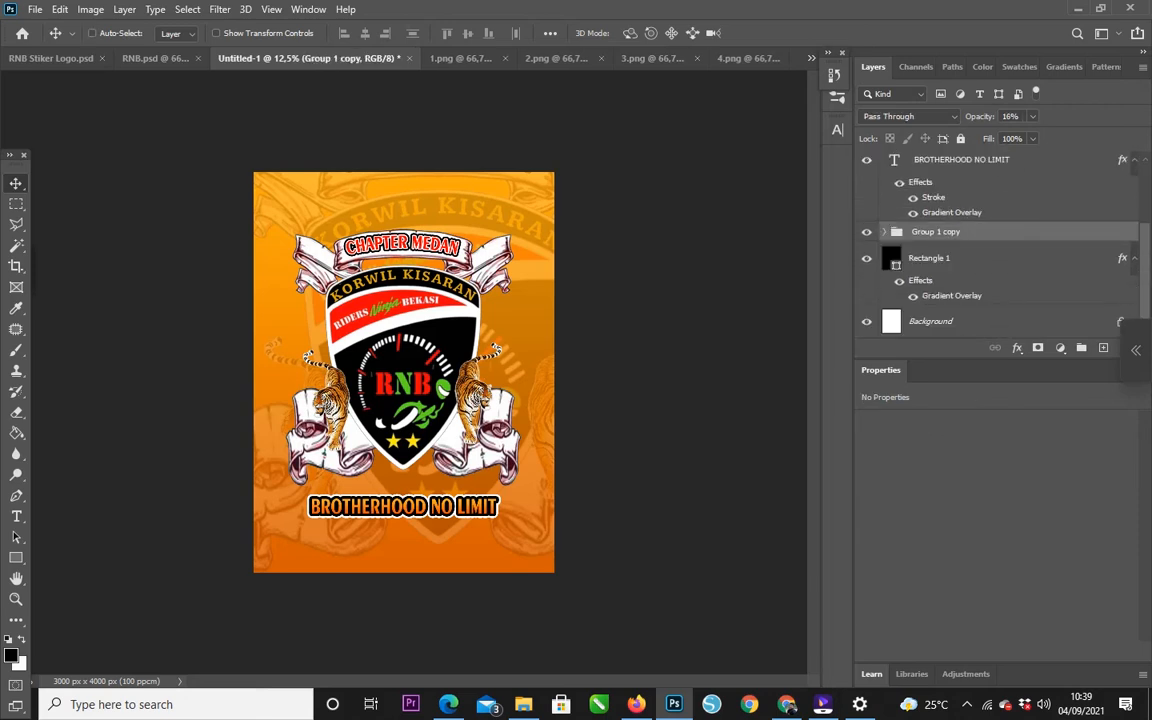
key(ctrl+t)
drag(485, 170, 524, 216)
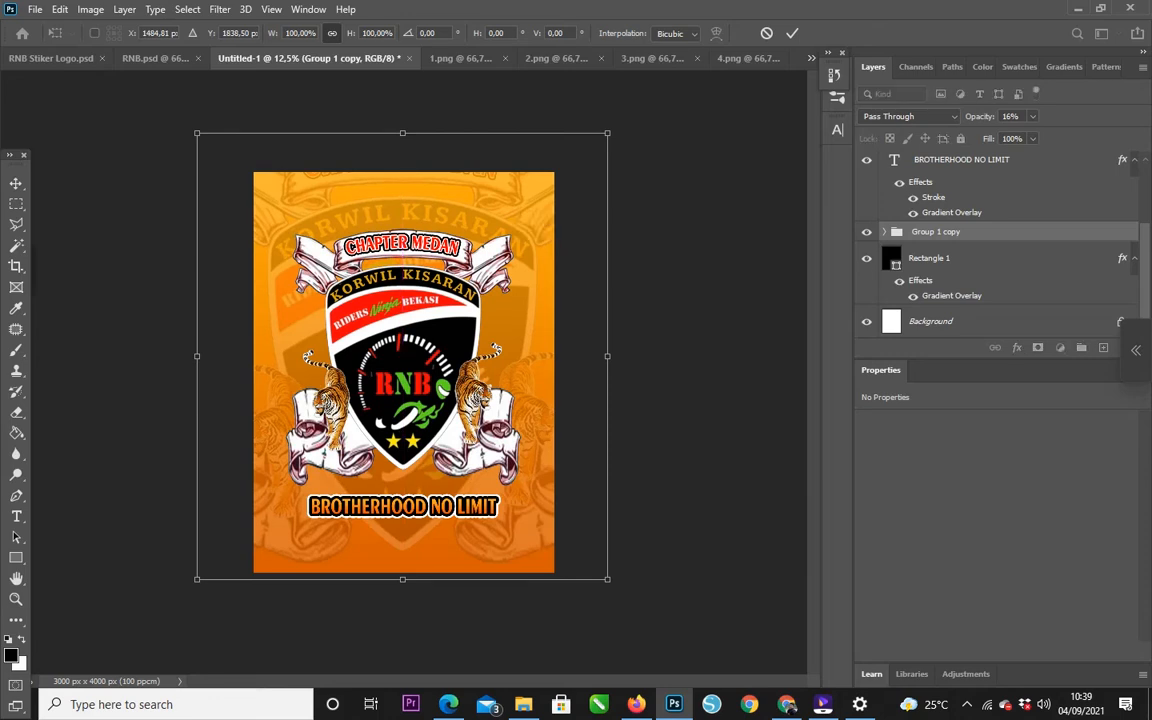
key(Return)
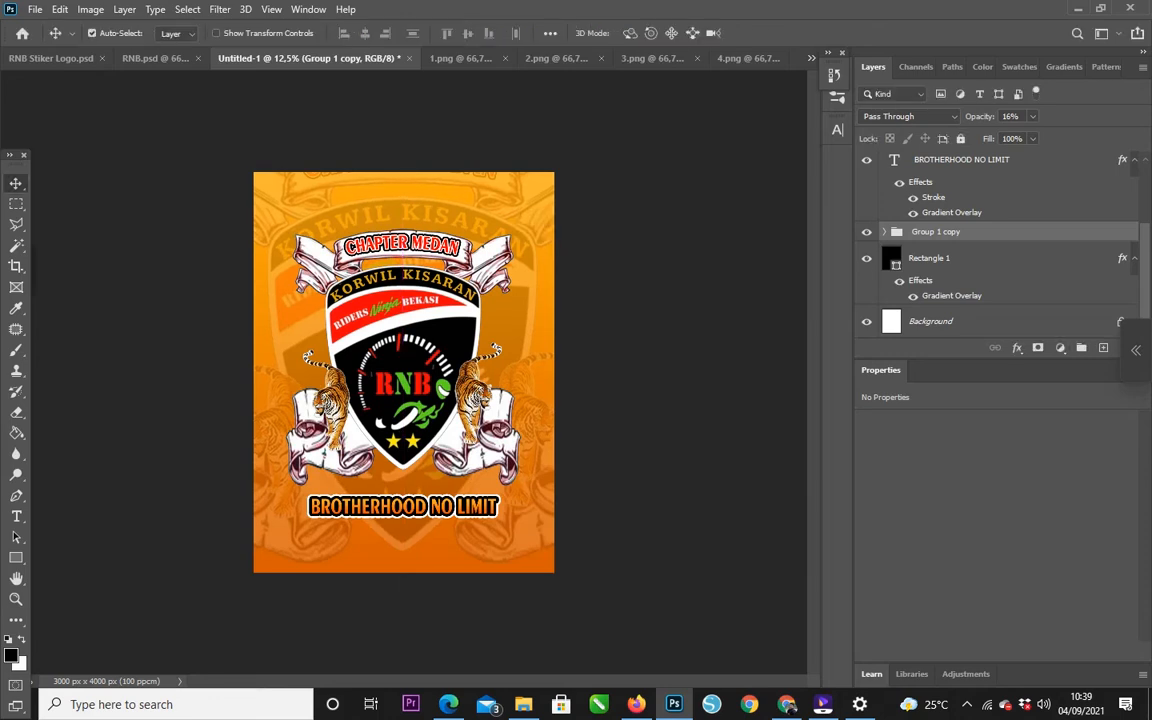
Lower the opacity of the faded logo group copy to 10%.
click(1033, 117)
drag(1033, 135, 1027, 135)
key(Up)
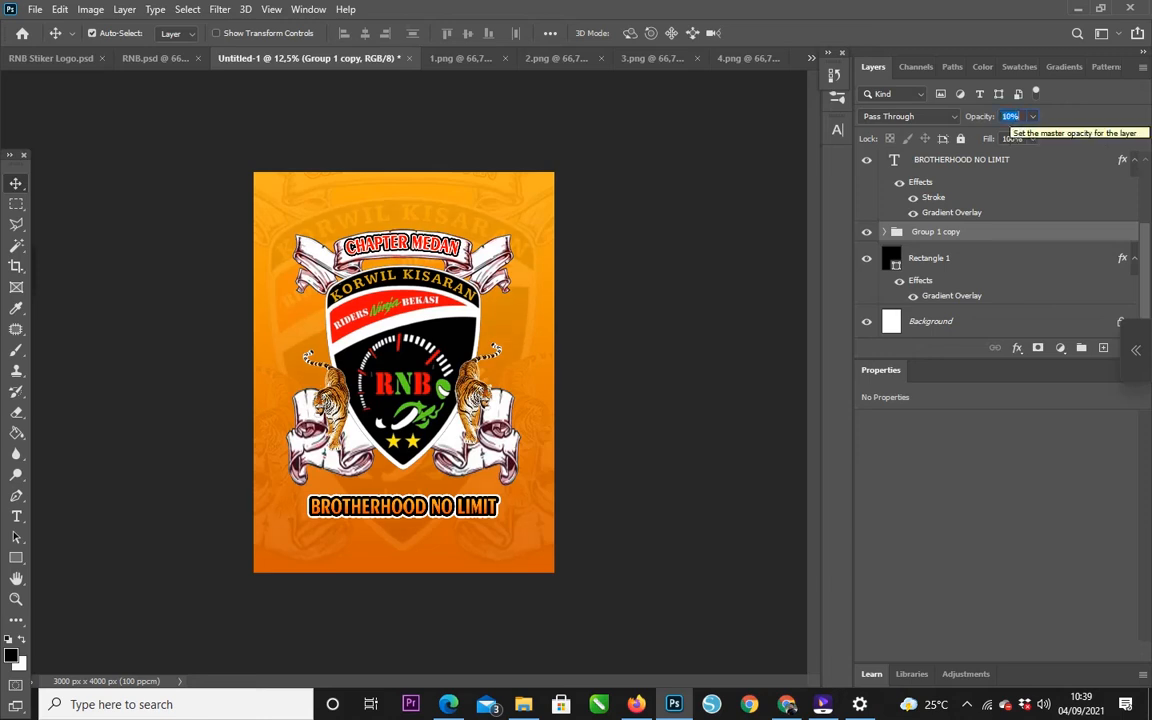
Enlarge the faded logo group copy to about 131.48% from its centre and shift it slightly upward.
click(165, 58)
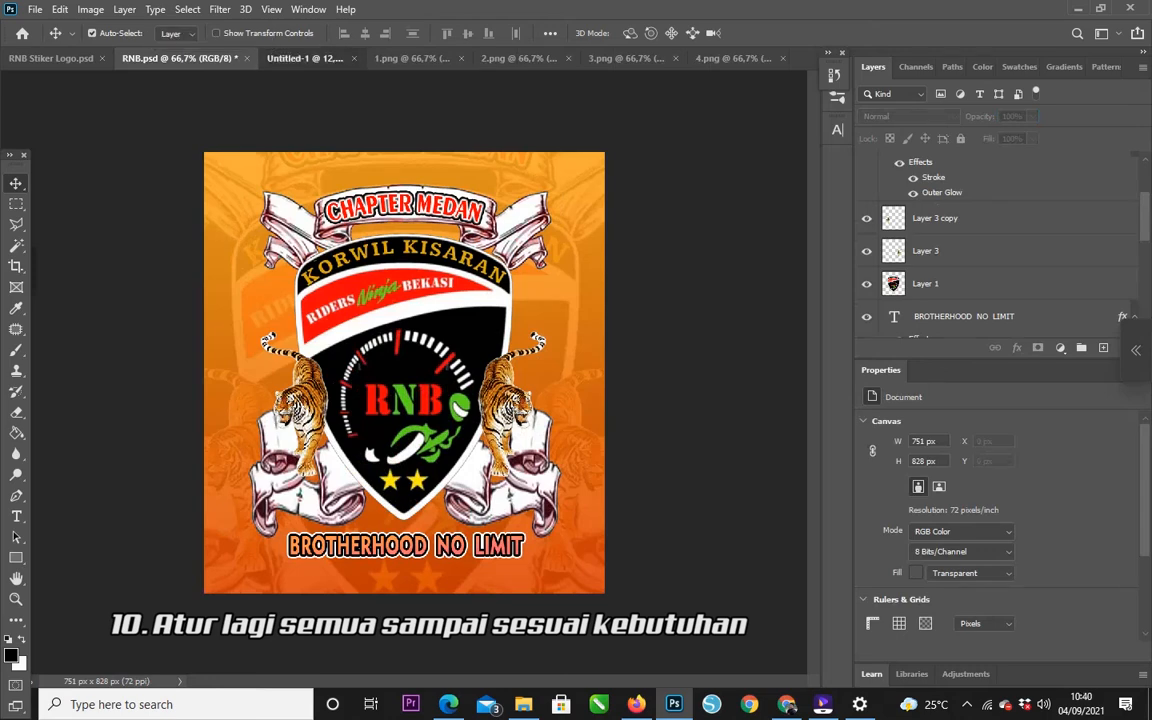
key(ctrl+Tab)
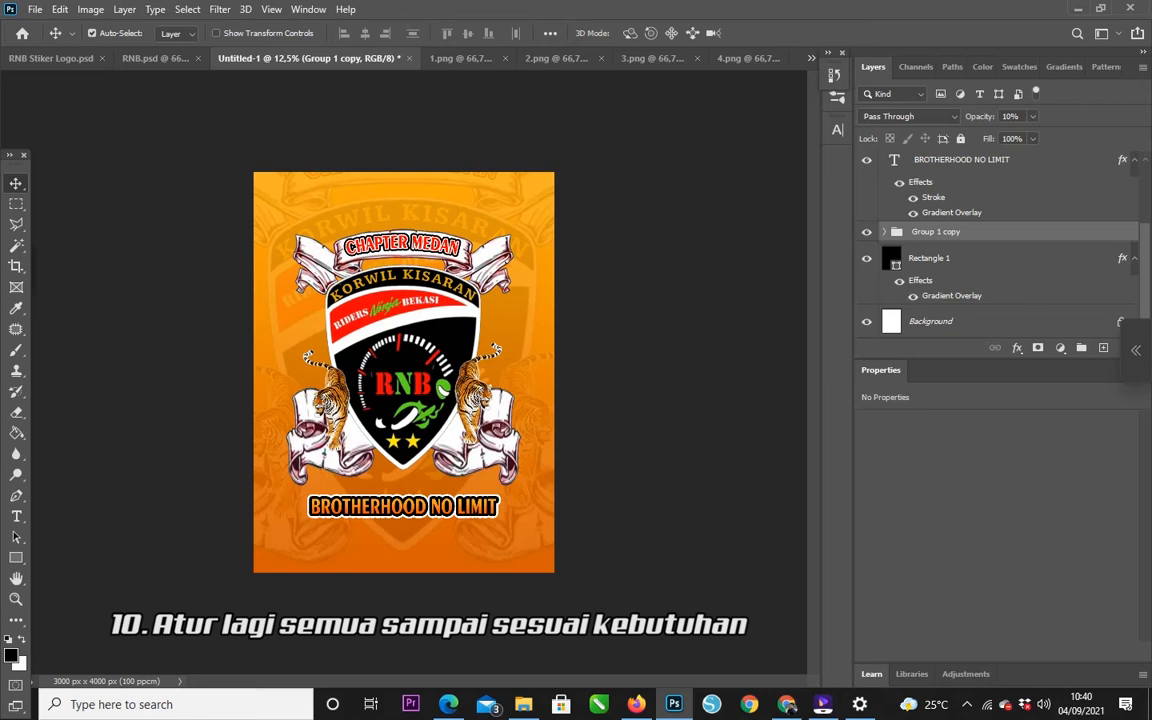
key(ctrl+t)
drag(607, 578, 670, 649)
alt+click(665, 638)
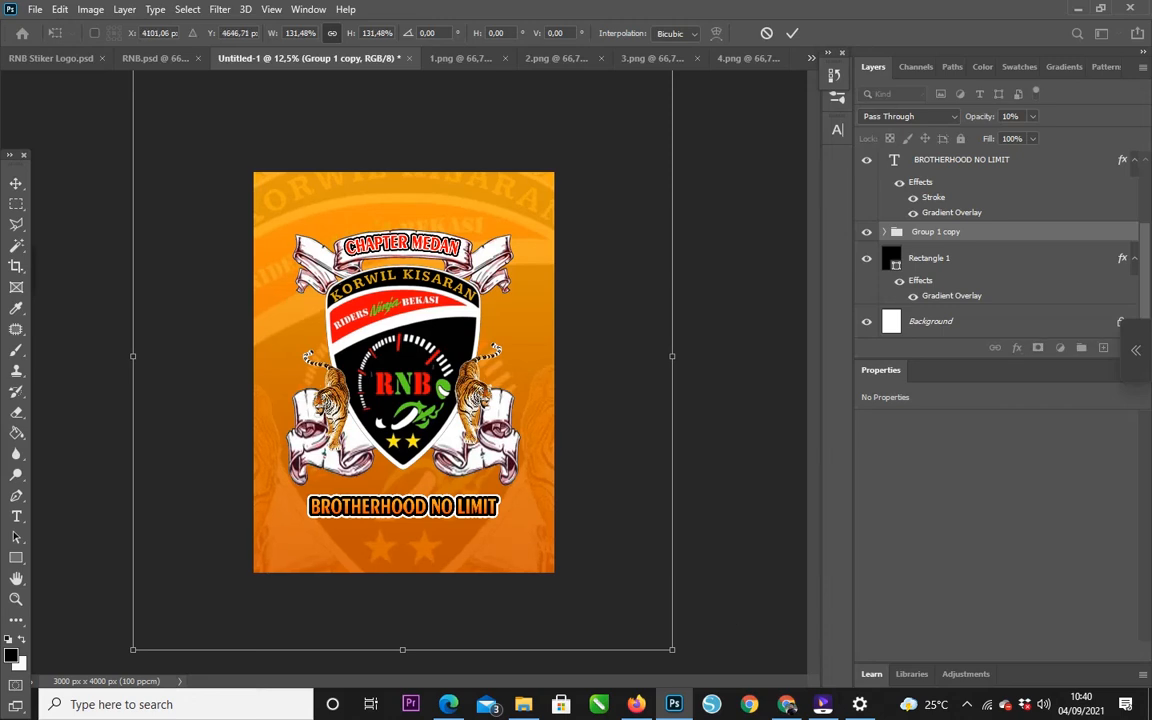
drag(552, 502, 553, 487)
key(Return)
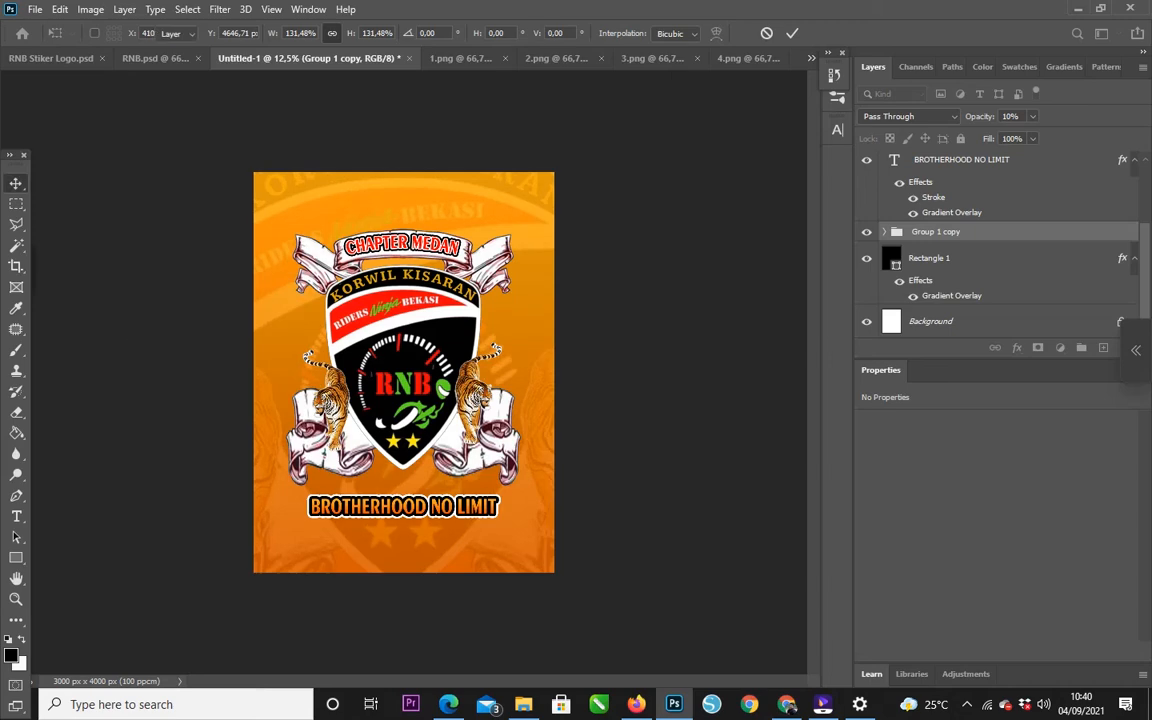
scroll(404, 372, down, 1)
scroll(404, 372, up, 2)
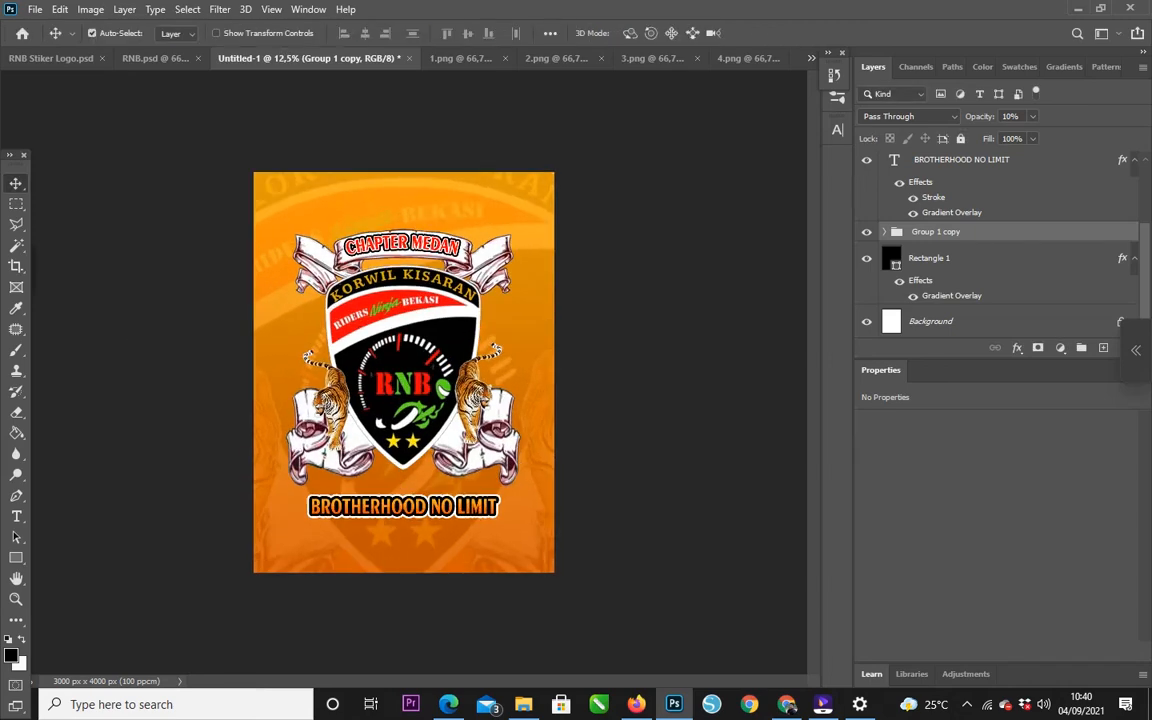
Compare the background with RNB.psd and darken the first stop of Rectangle 1's gradient overlay to about b64500.
click(155, 58)
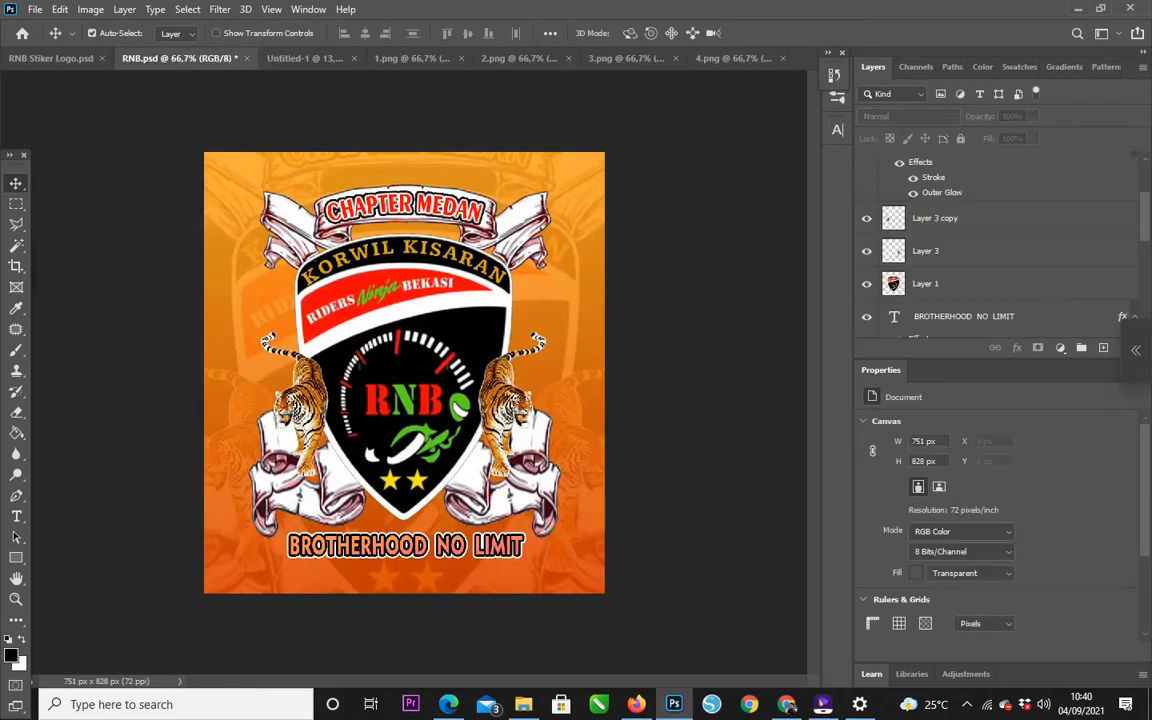
click(300, 58)
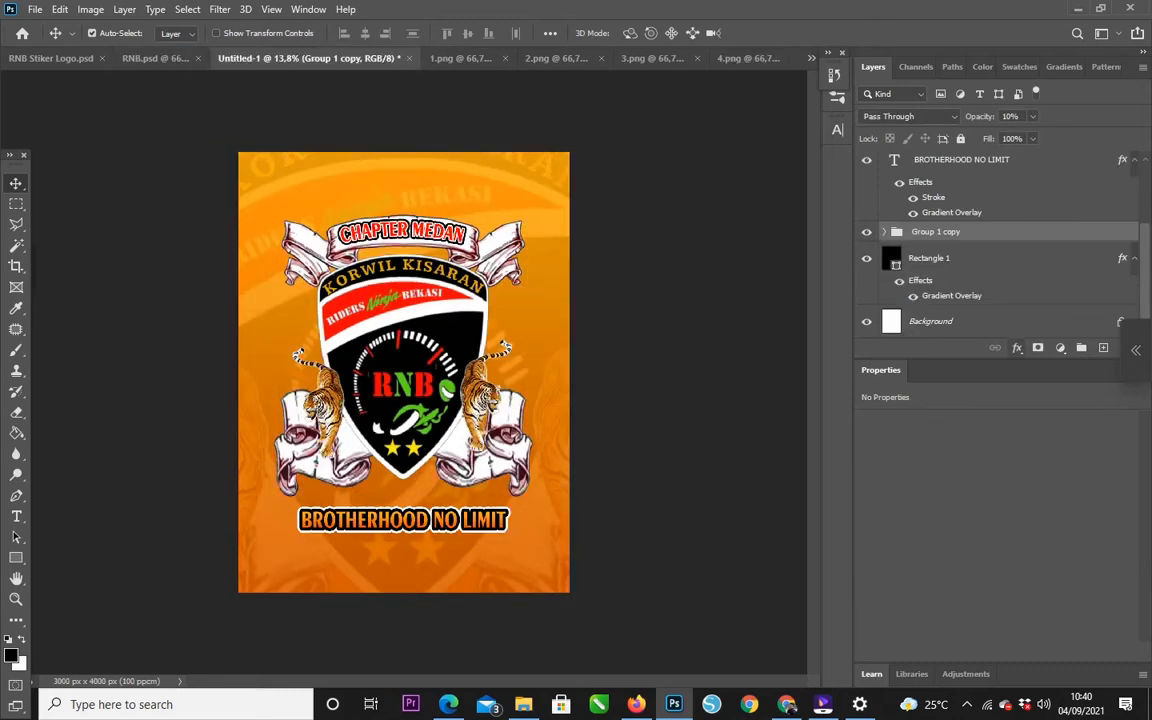
click(1017, 347)
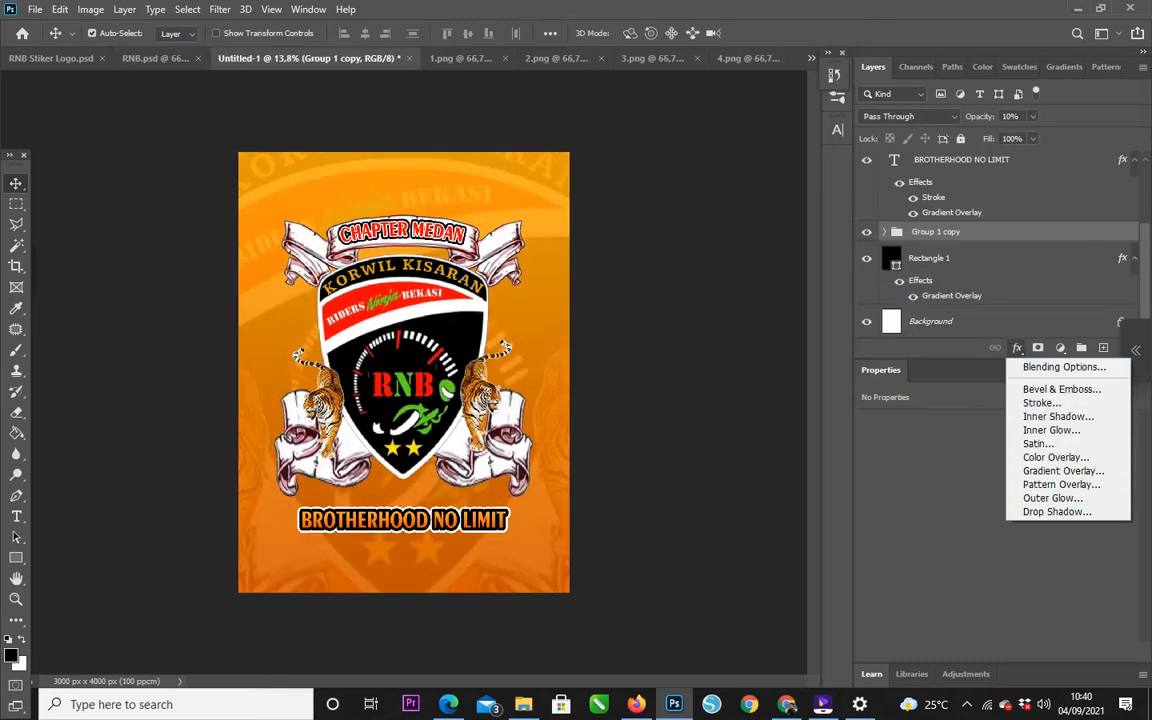
key(Escape)
click(929, 258)
click(1017, 347)
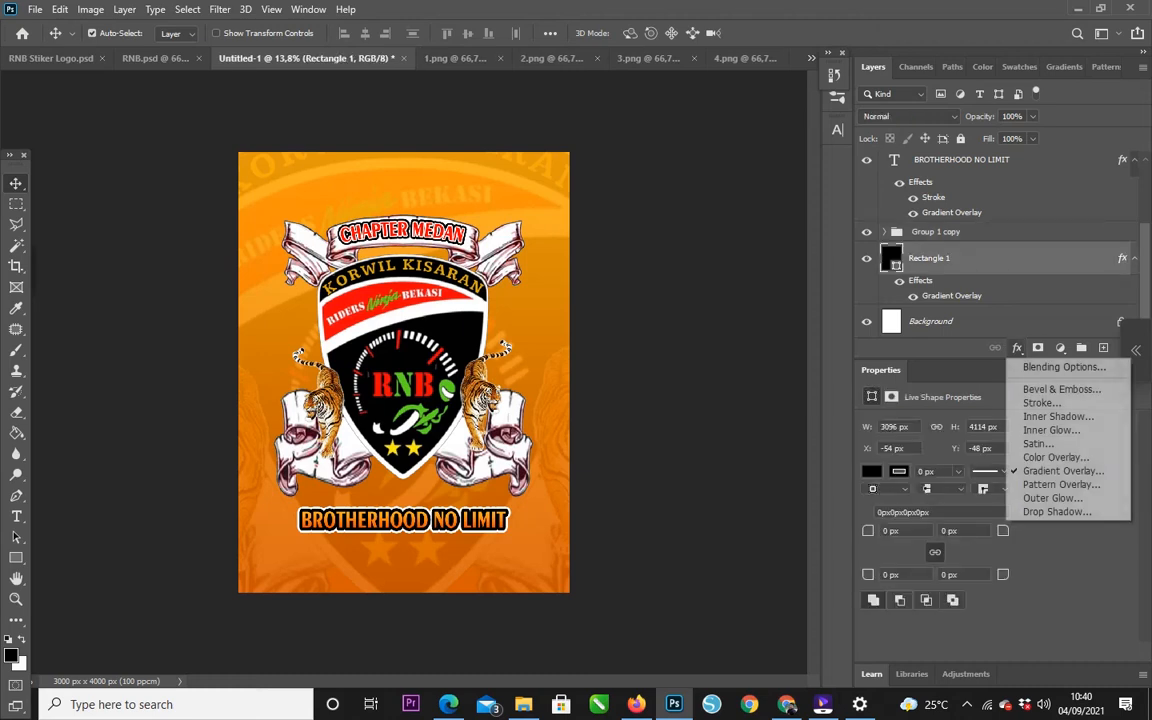
click(1062, 470)
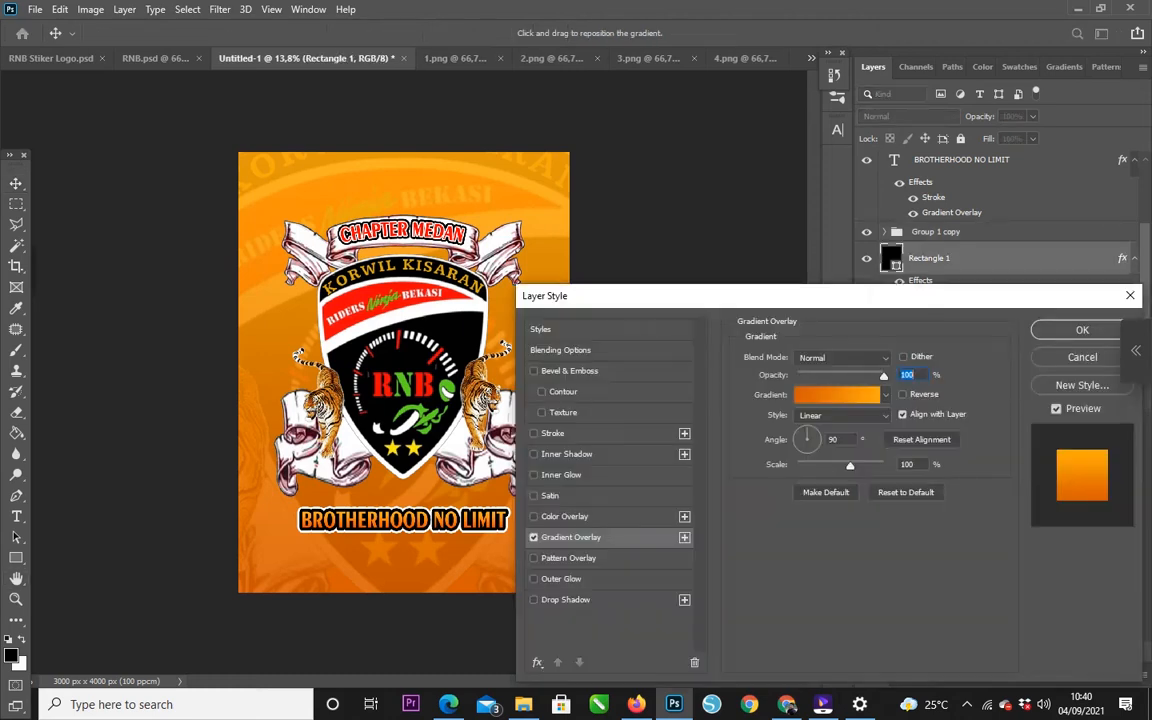
click(837, 394)
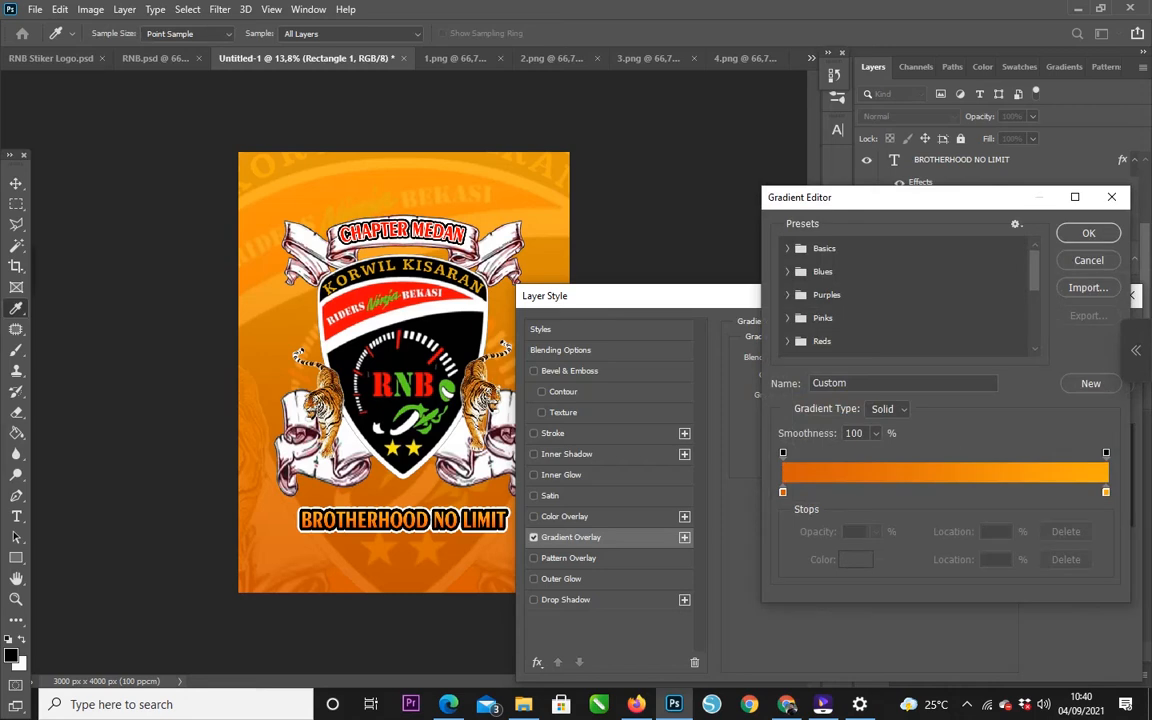
double_click(783, 491)
text(d75100)
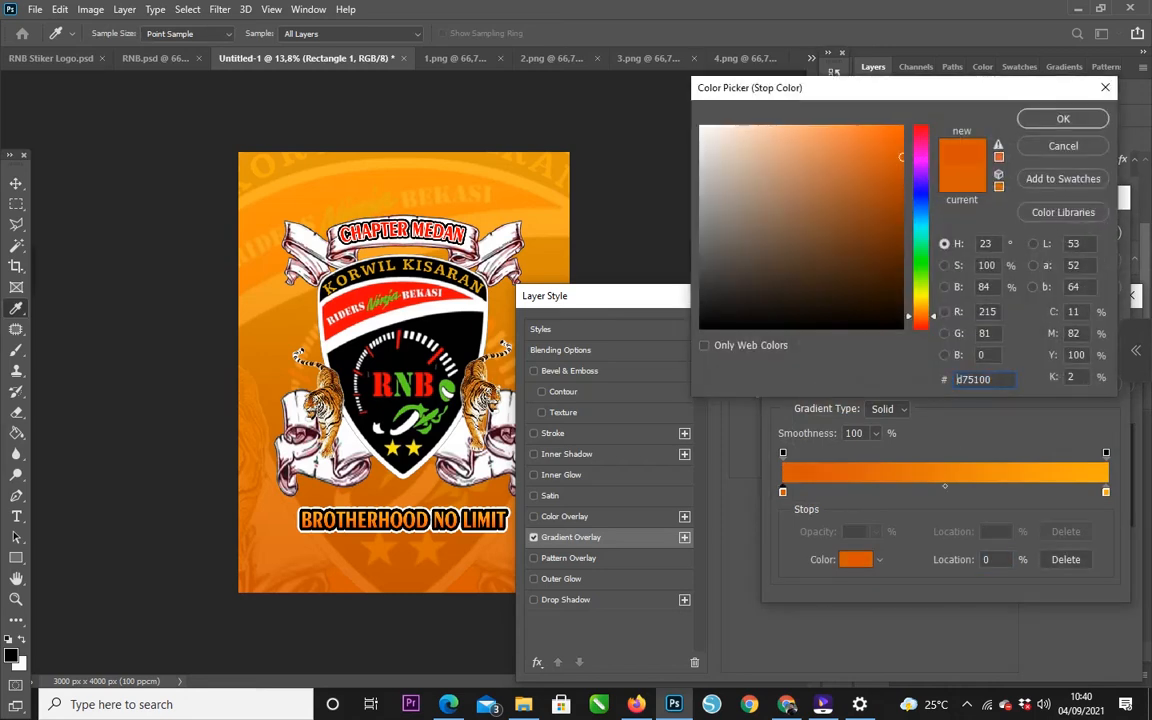
drag(901, 157, 901, 183)
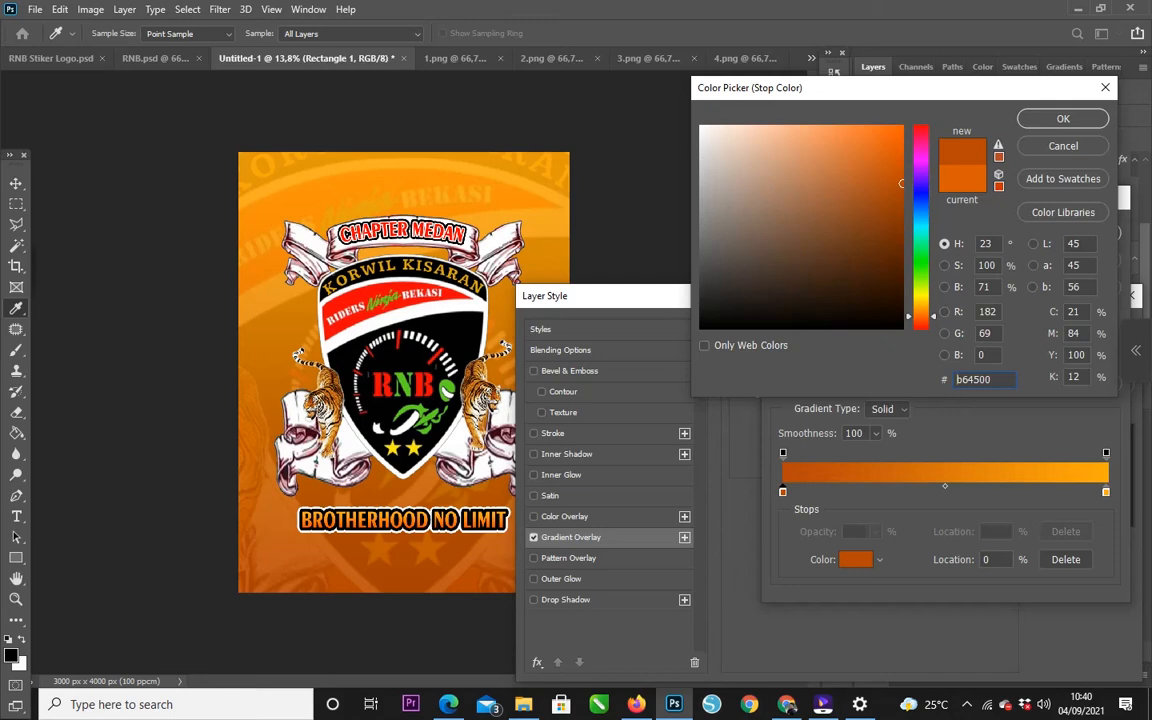
key(Return)
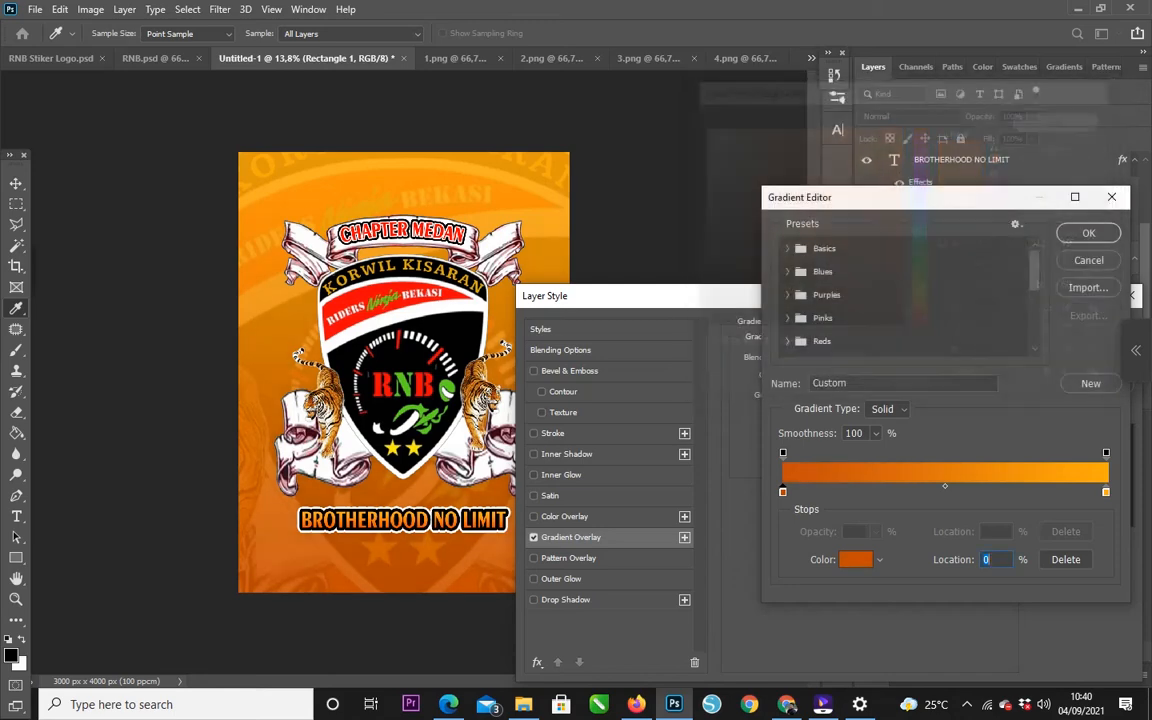
key(Return)
key(Return)
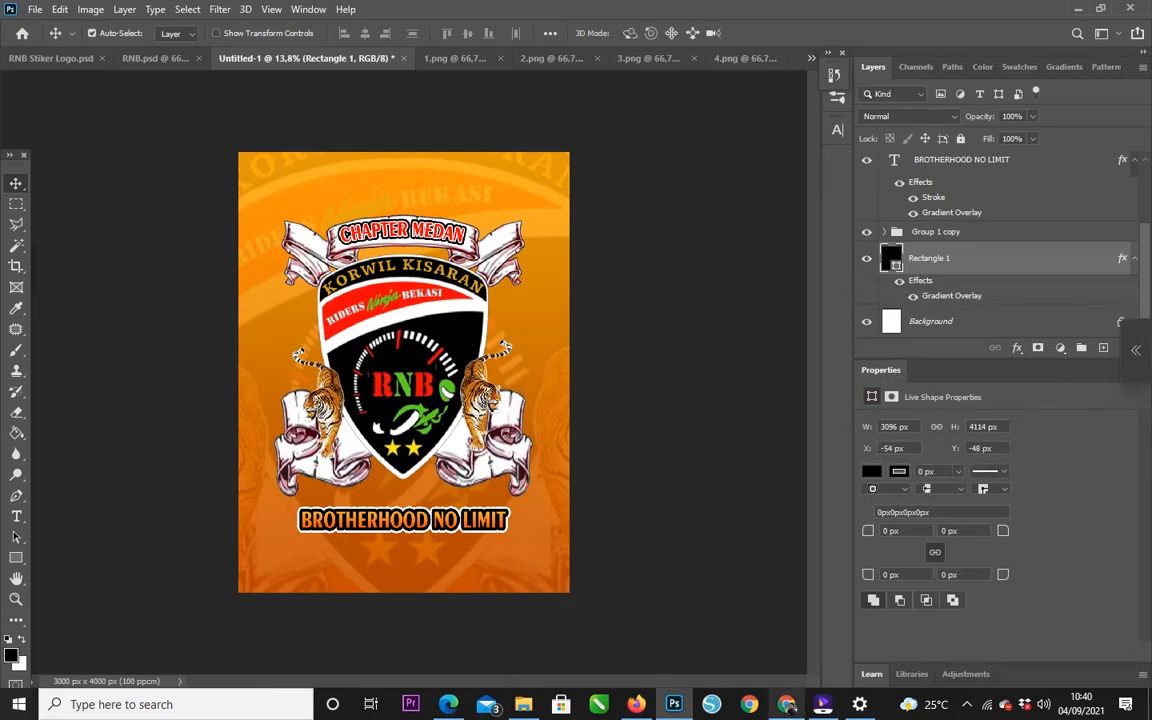
Add the text SELESAI on a new layer above Group 1 and centre it above the CHAPTER MEDAN banner.
mouse_move(822, 704)
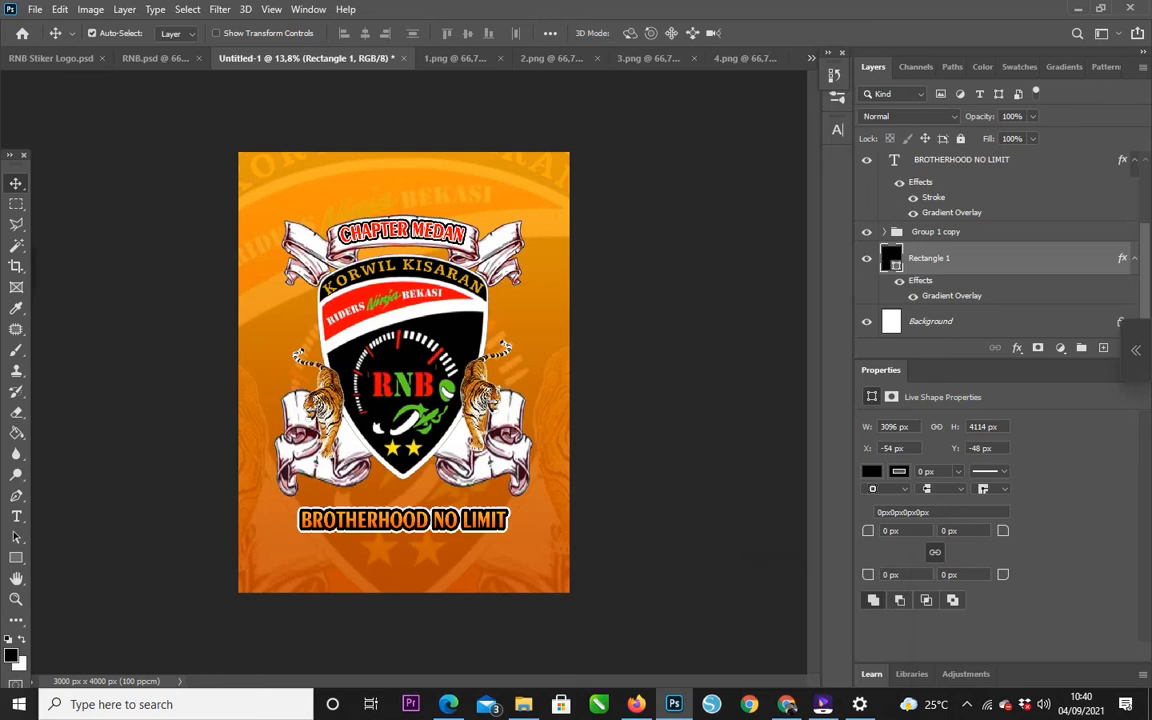
key(t)
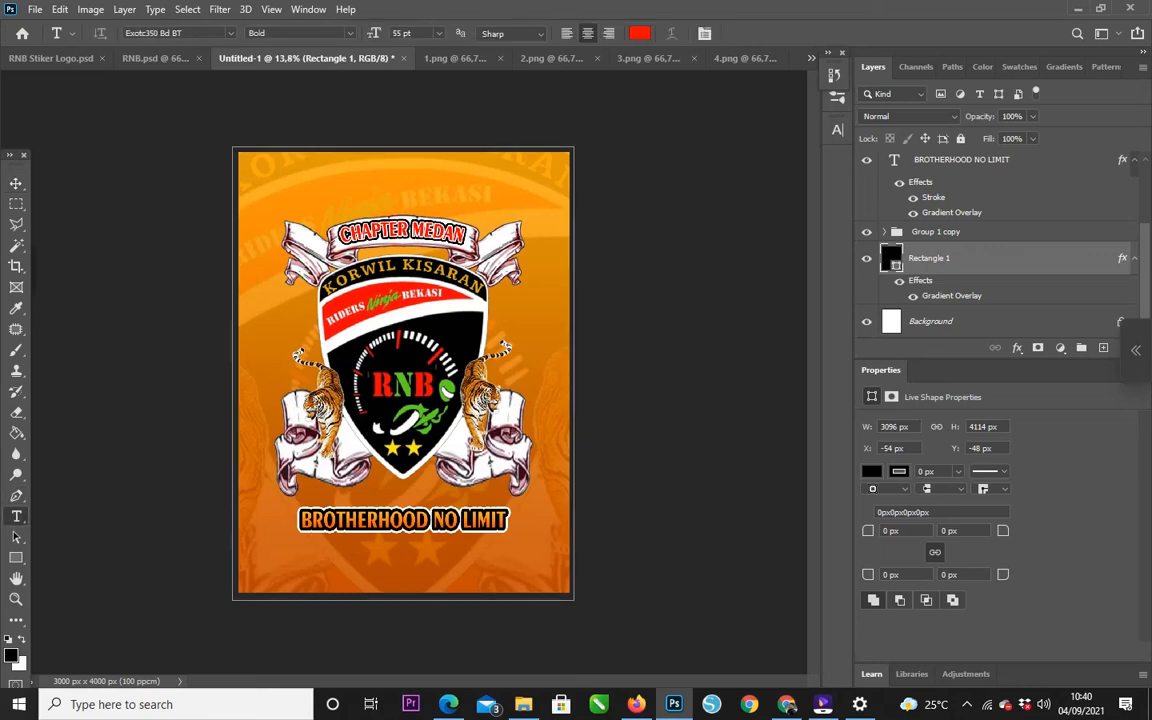
scroll(1000, 245, up, 3)
click(928, 156)
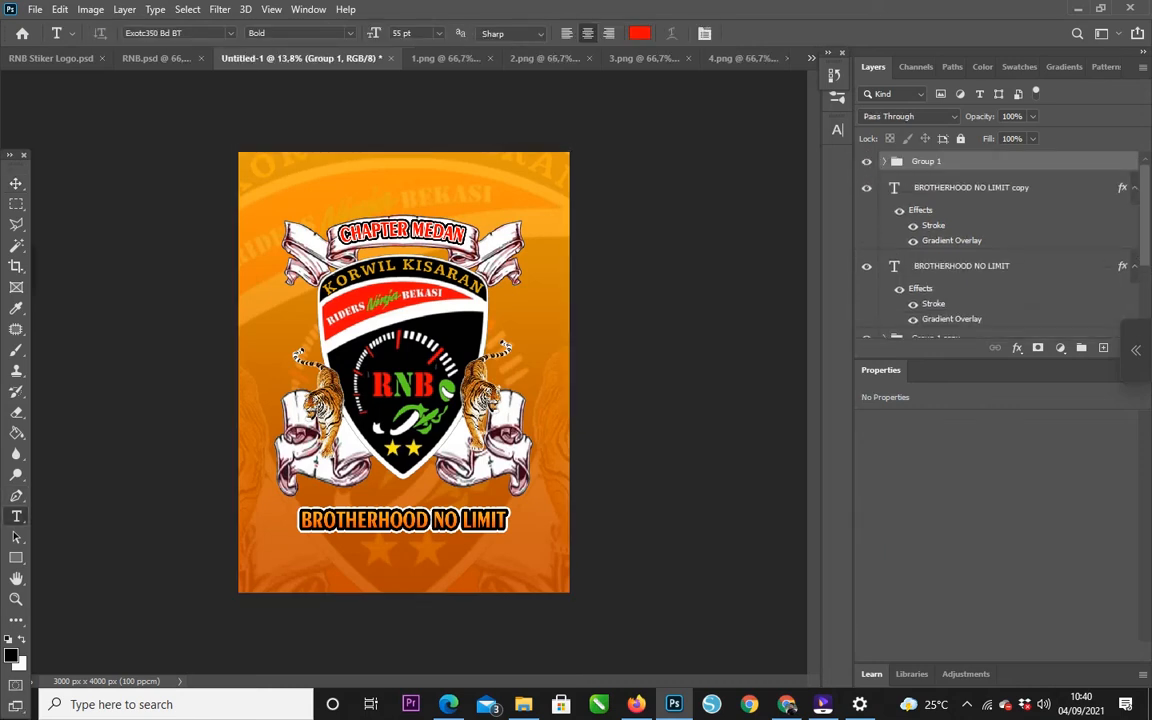
click(328, 178)
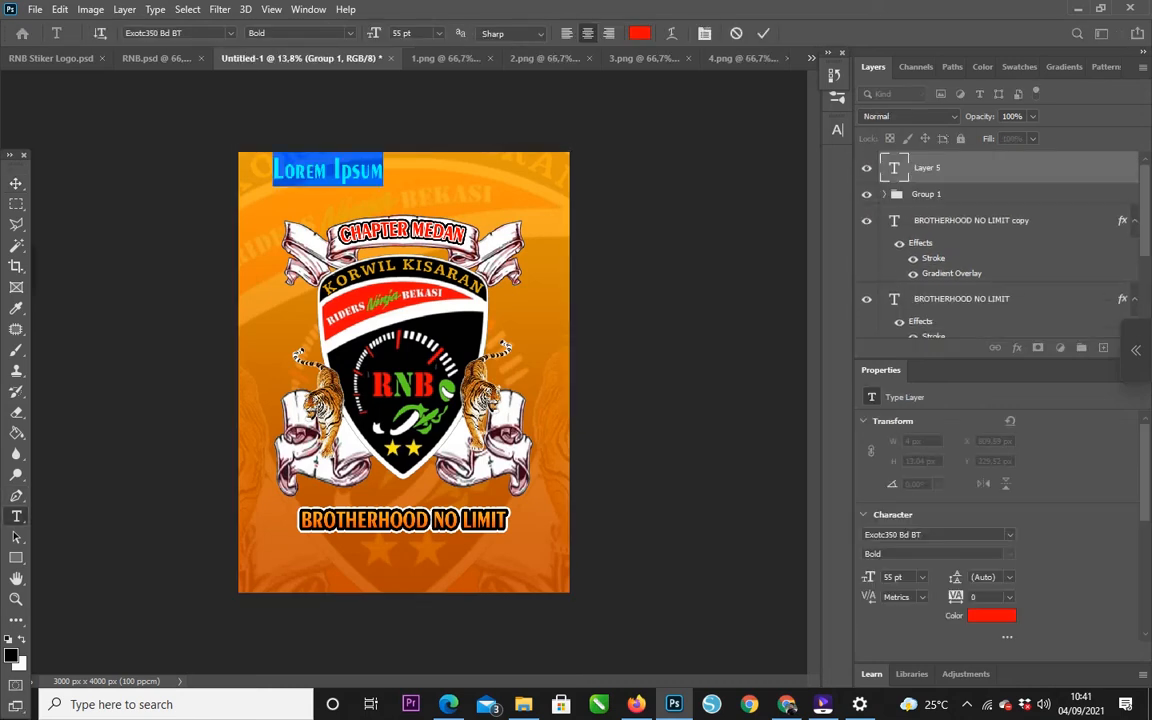
text(SELESAI)
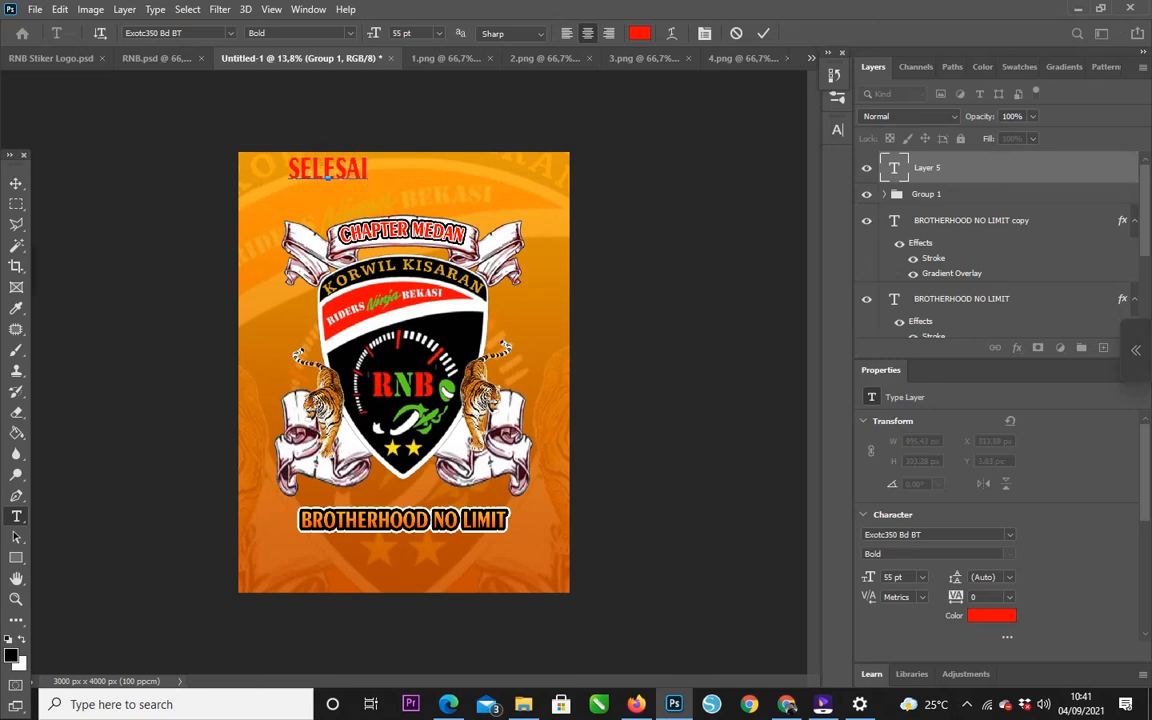
drag(328, 176, 401, 193)
Change the colour of the whole SELESAI text to white (ffffff) and commit the text.
key(ctrl+a)
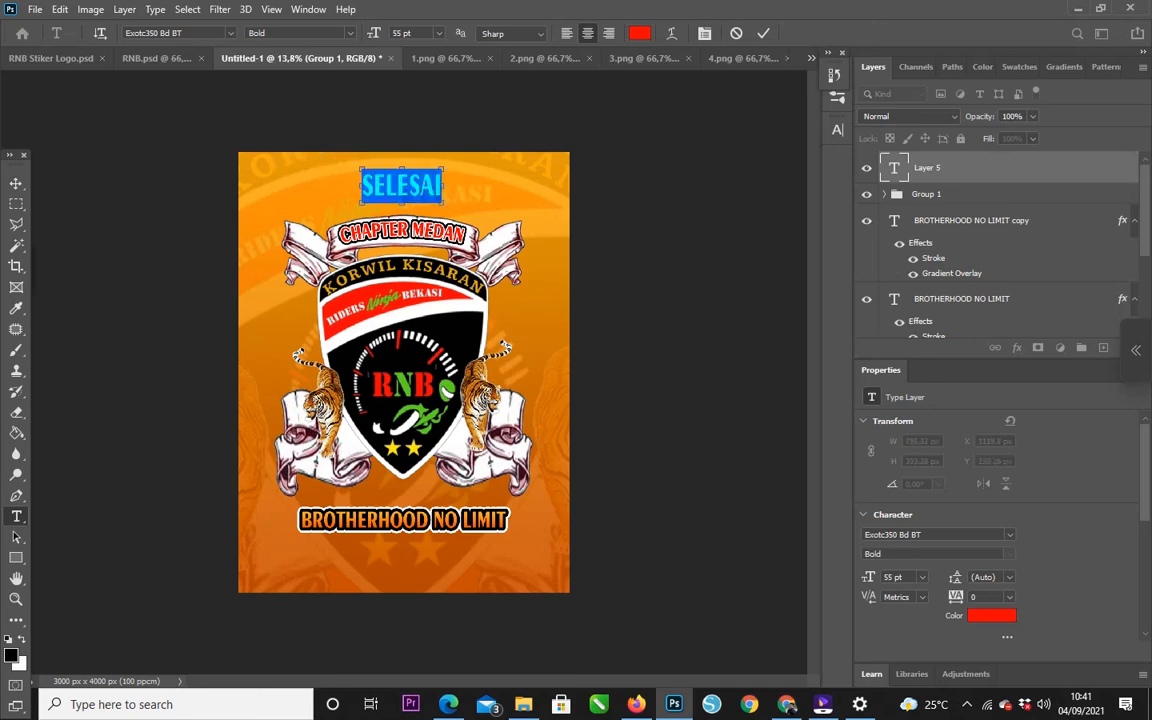
click(639, 33)
click(700, 126)
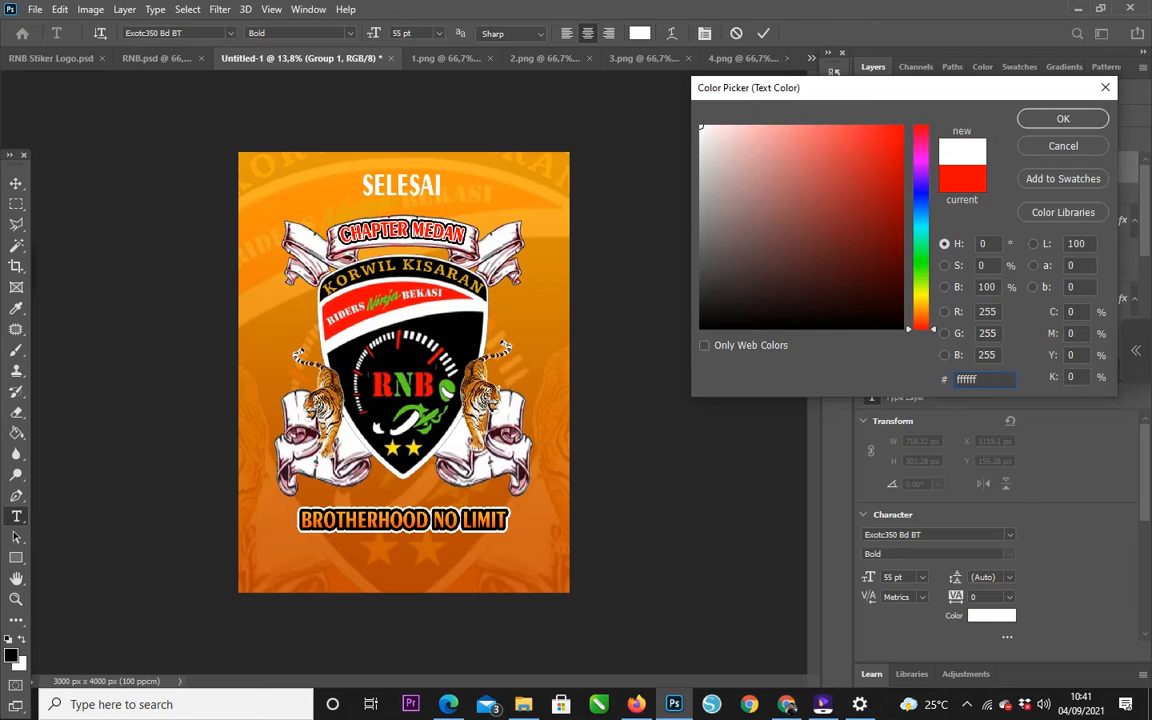
key(Return)
key(ctrl+Return)
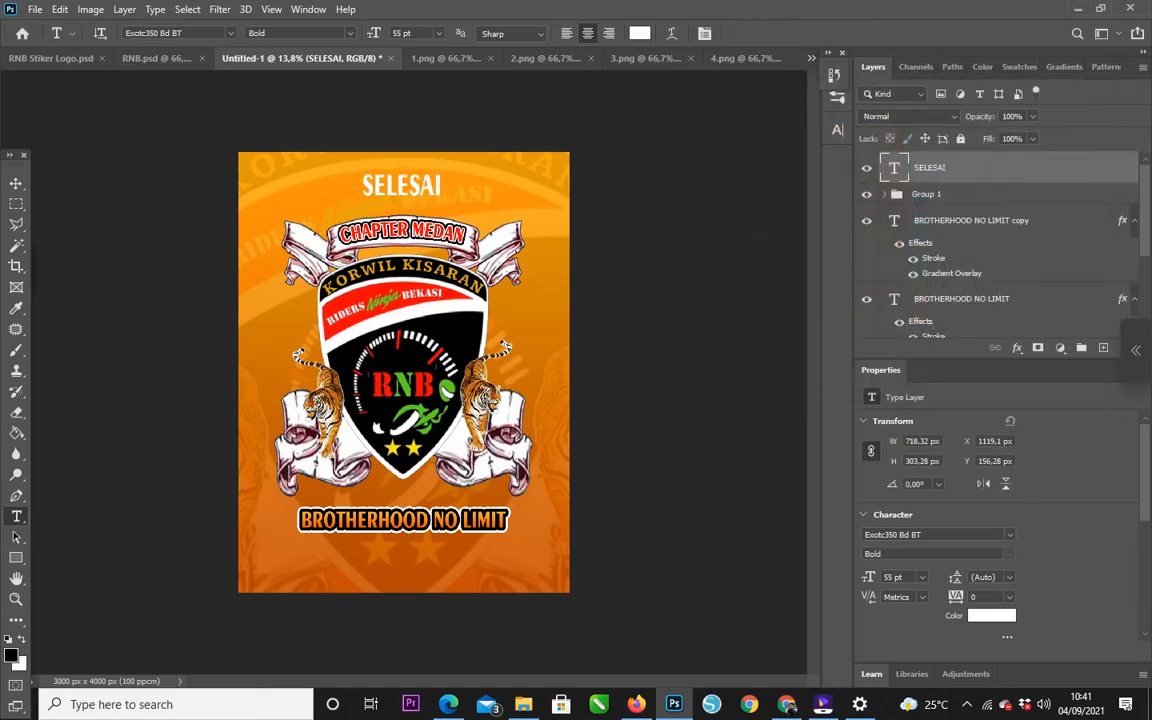
Give the SELESAI text a black stroke and hide its layer.
click(1017, 348)
click(1042, 402)
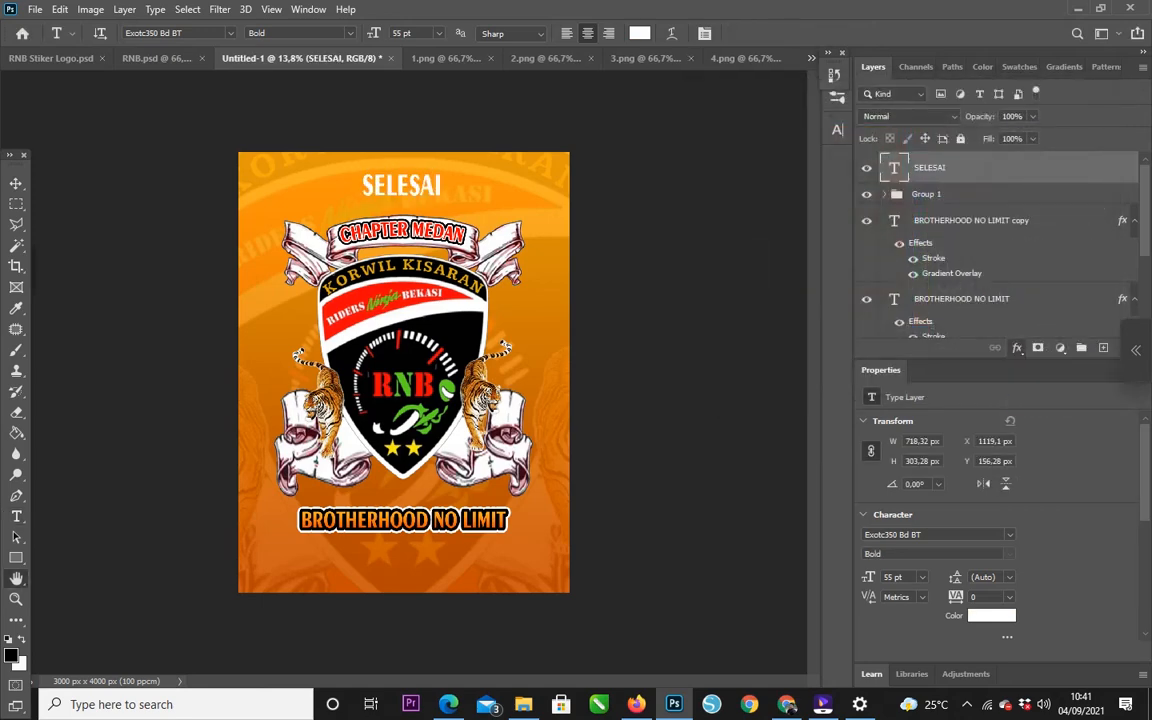
key(Return)
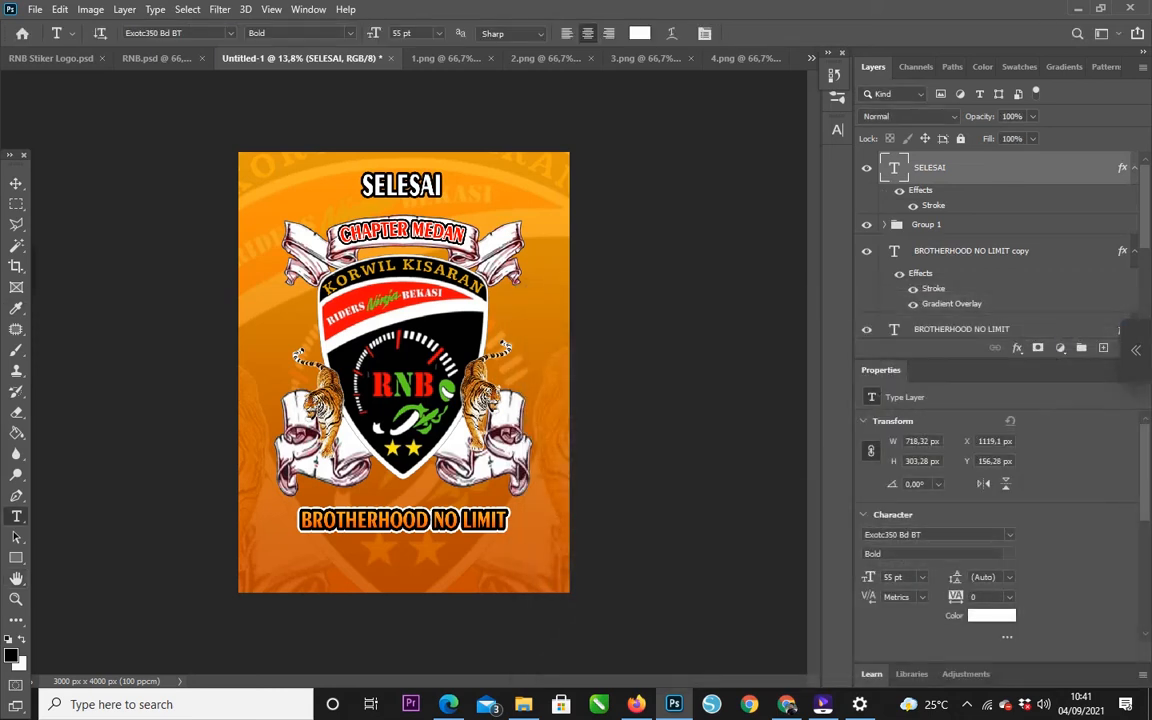
key(v)
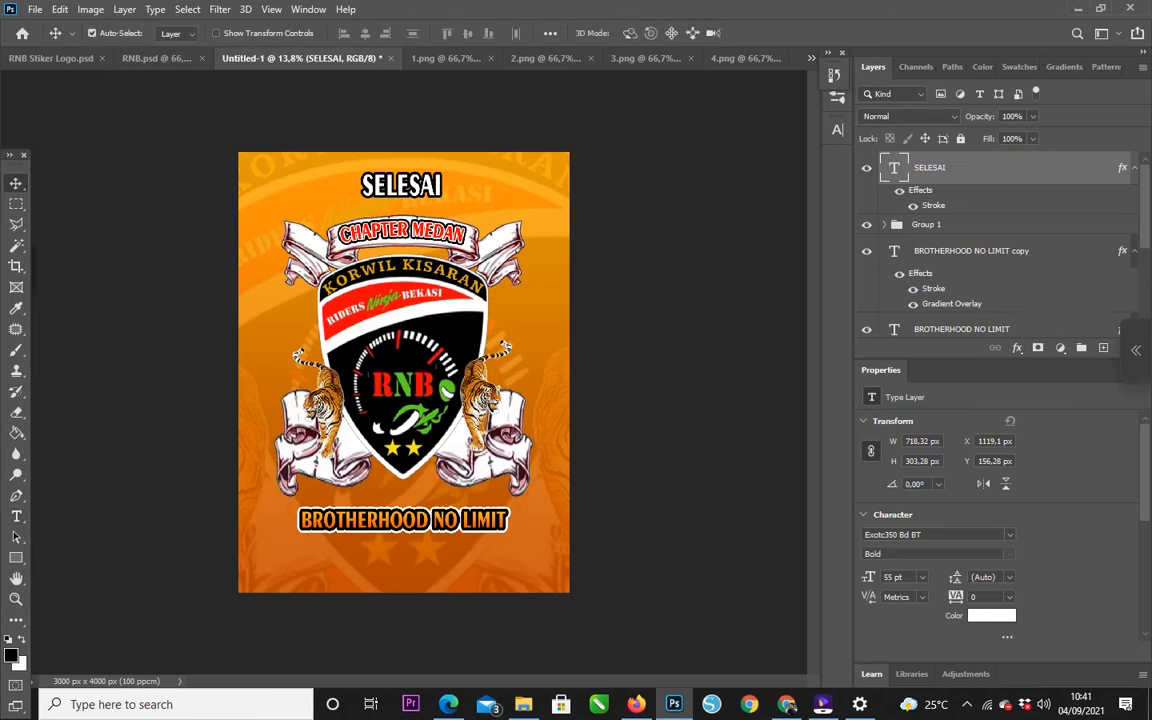
click(867, 168)
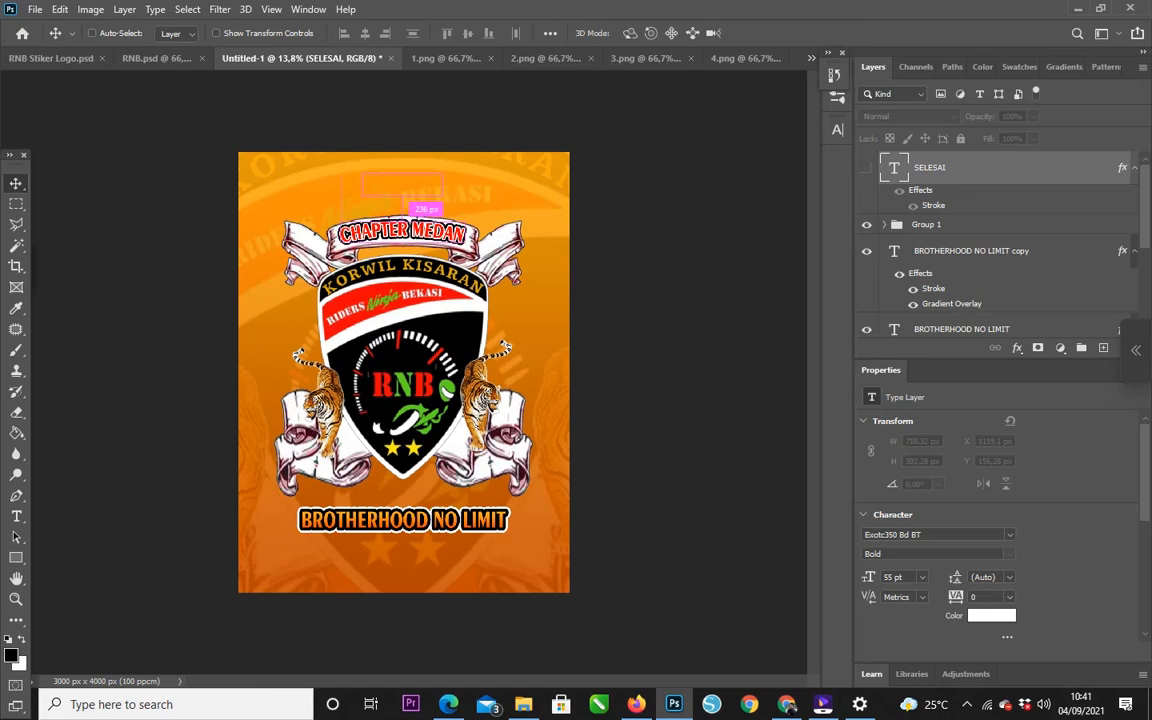
drag(188, 170, 607, 543)
click(607, 543)
drag(180, 195, 557, 455)
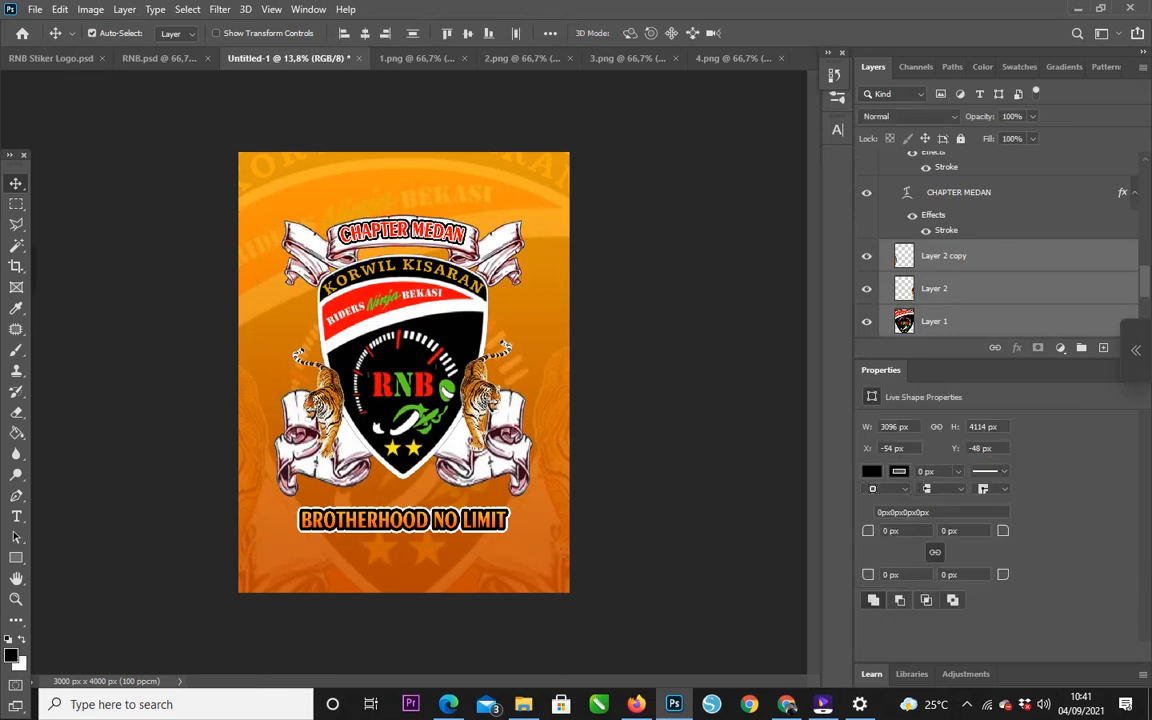
scroll(1000, 245, down, 2)
scroll(1000, 245, up, 4)
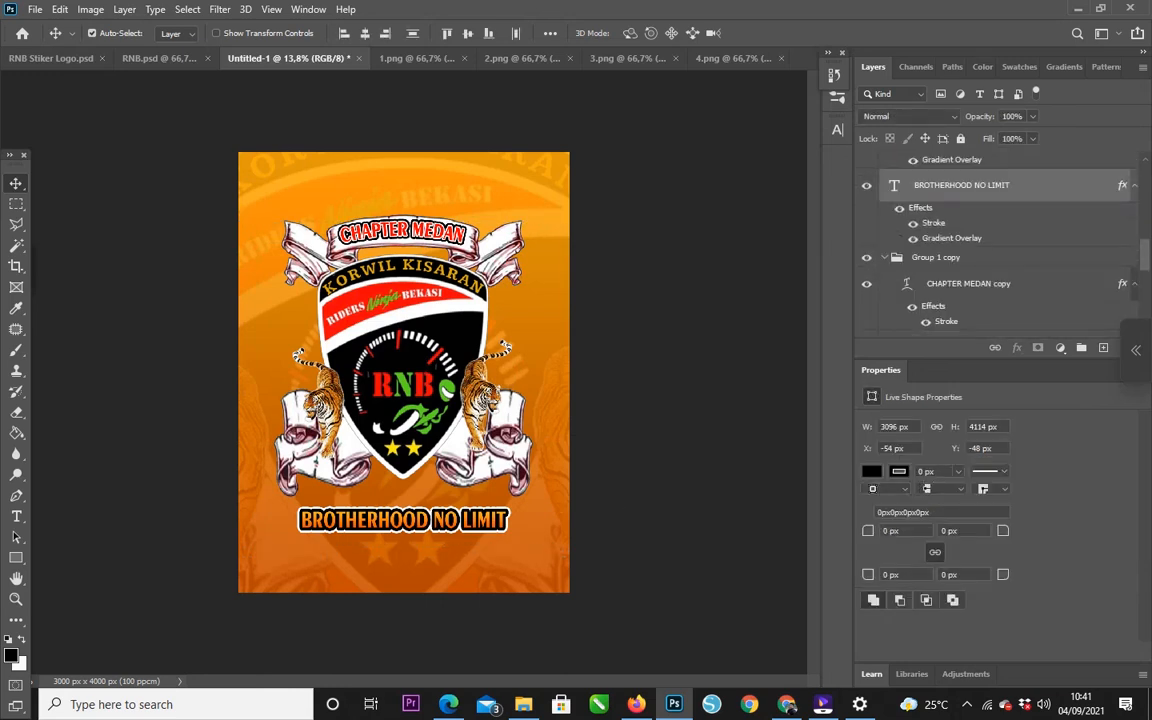
click(690, 300)
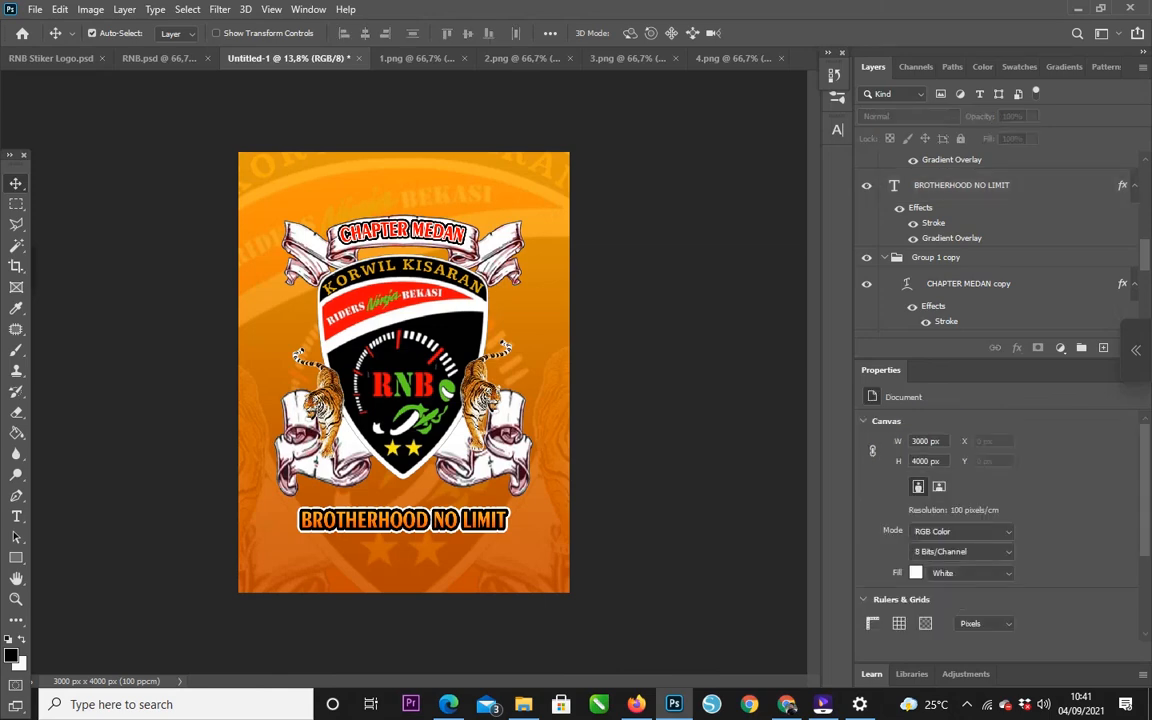
Inspect the sticker artwork up close and as a whole, and compare it with RNB.psd.
scroll(404, 372, down, 2)
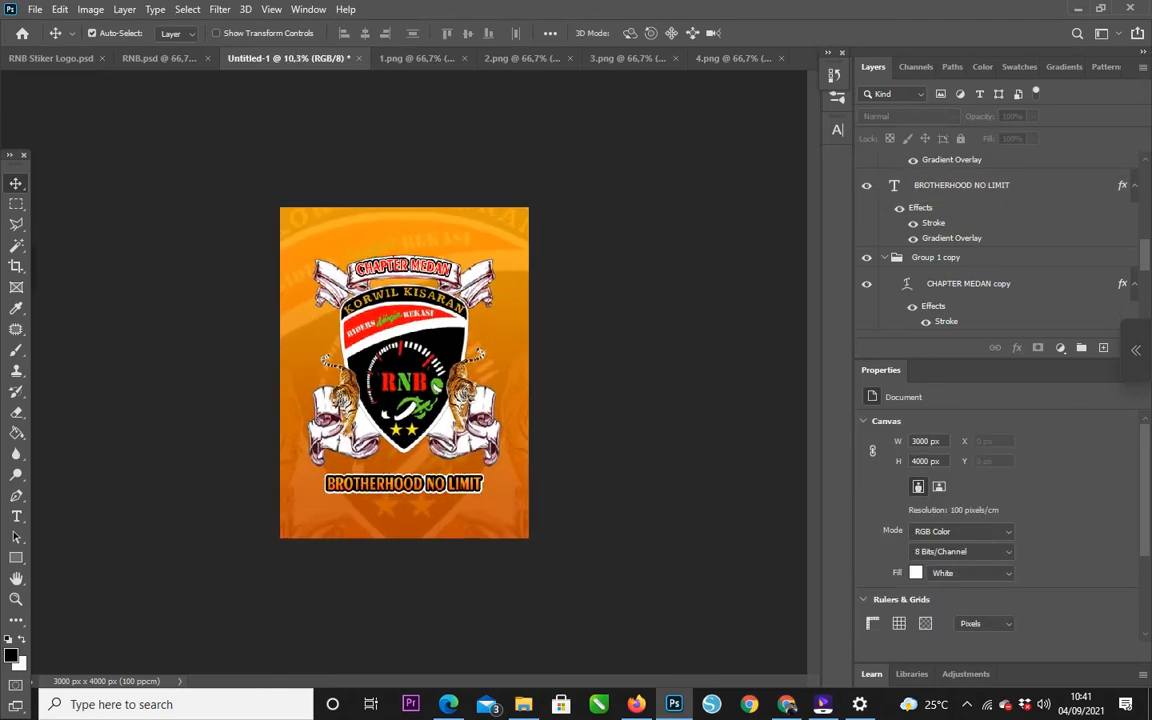
scroll(404, 372, up, 2)
scroll(398, 313, up, 5)
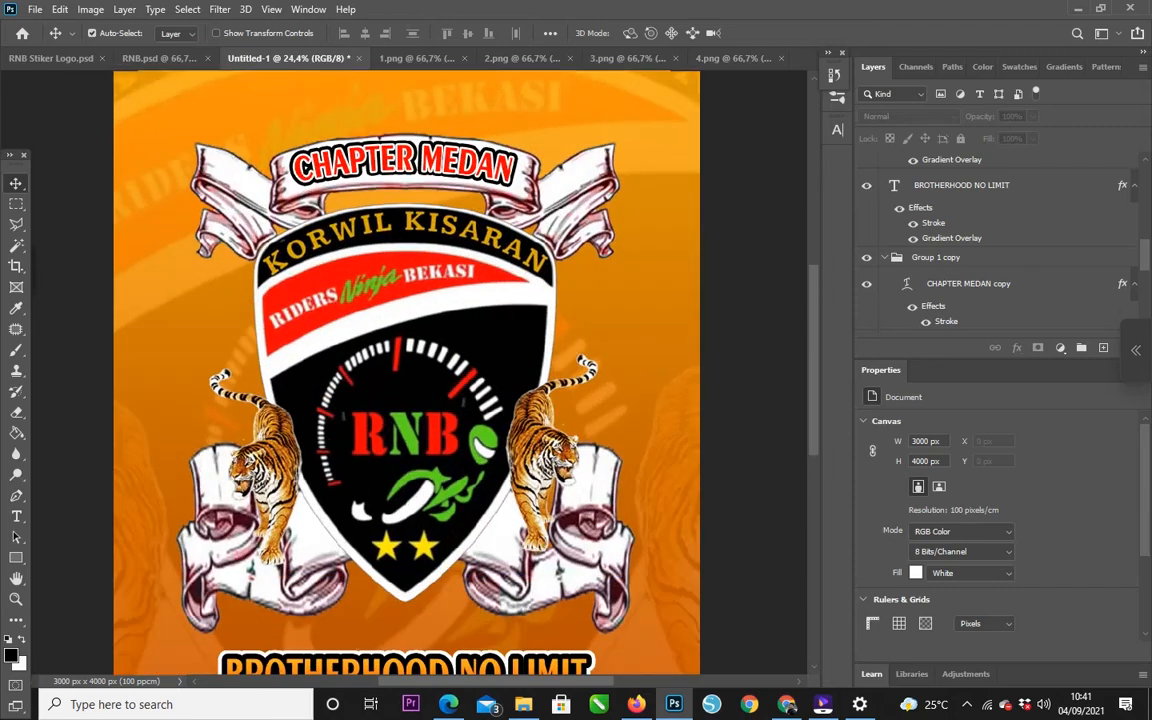
scroll(404, 372, down, 3)
scroll(404, 372, up, 1)
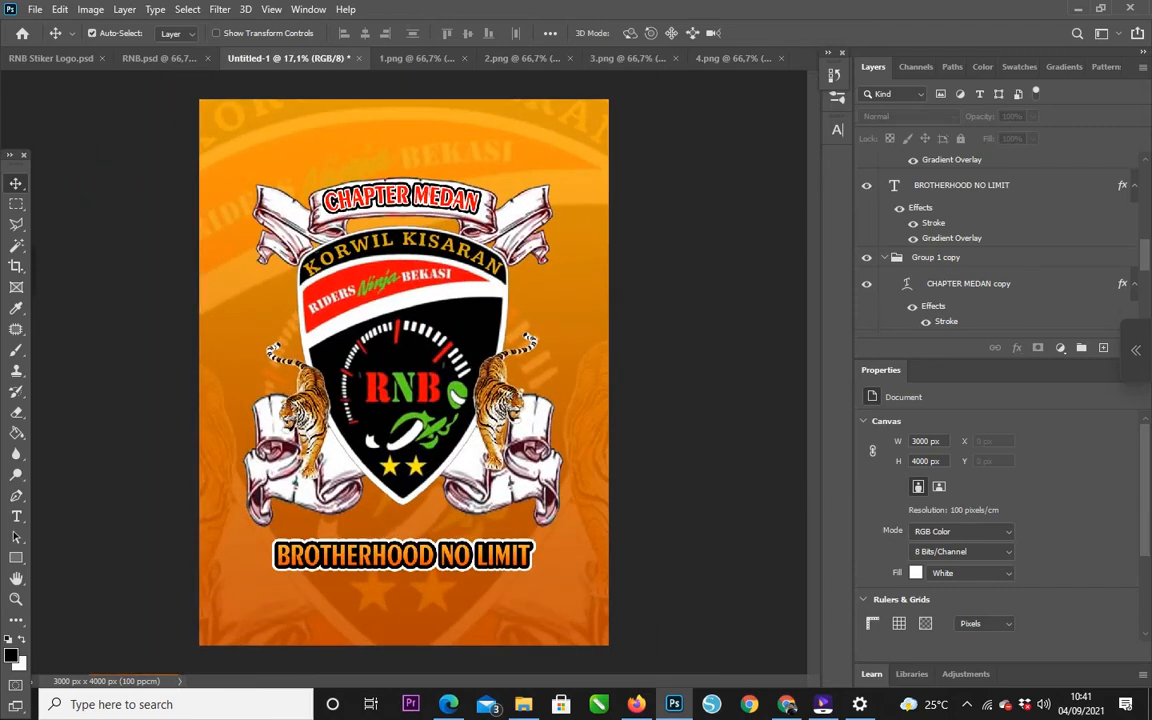
click(158, 58)
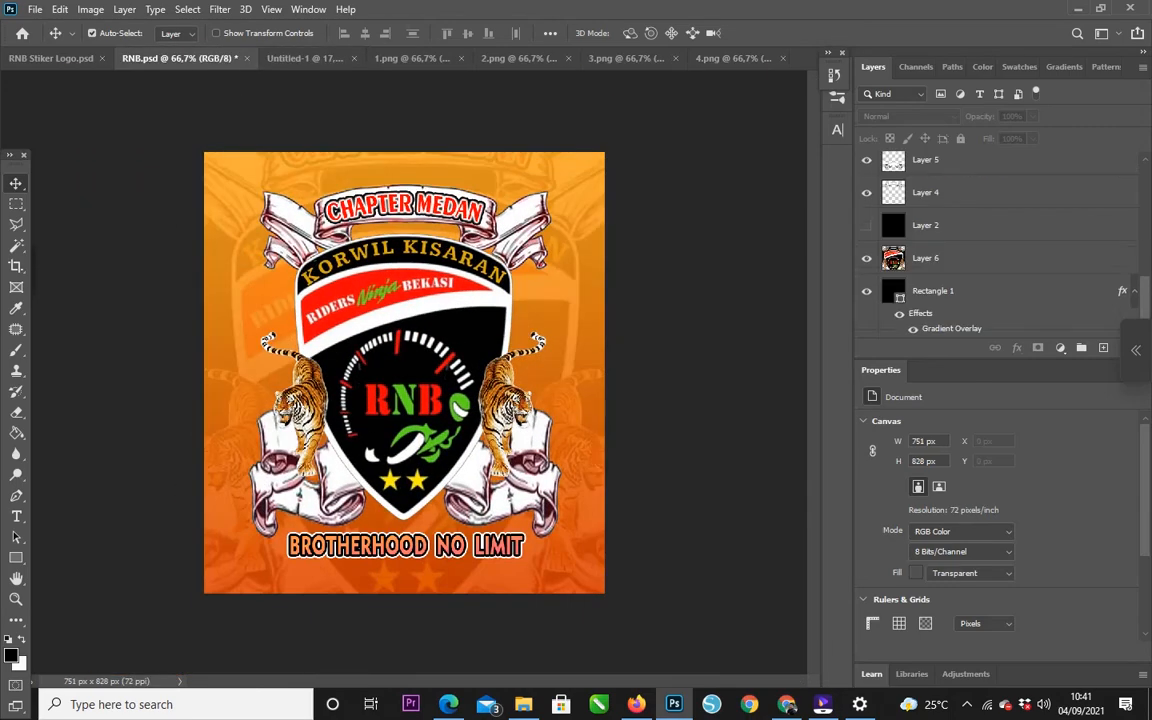
click(290, 58)
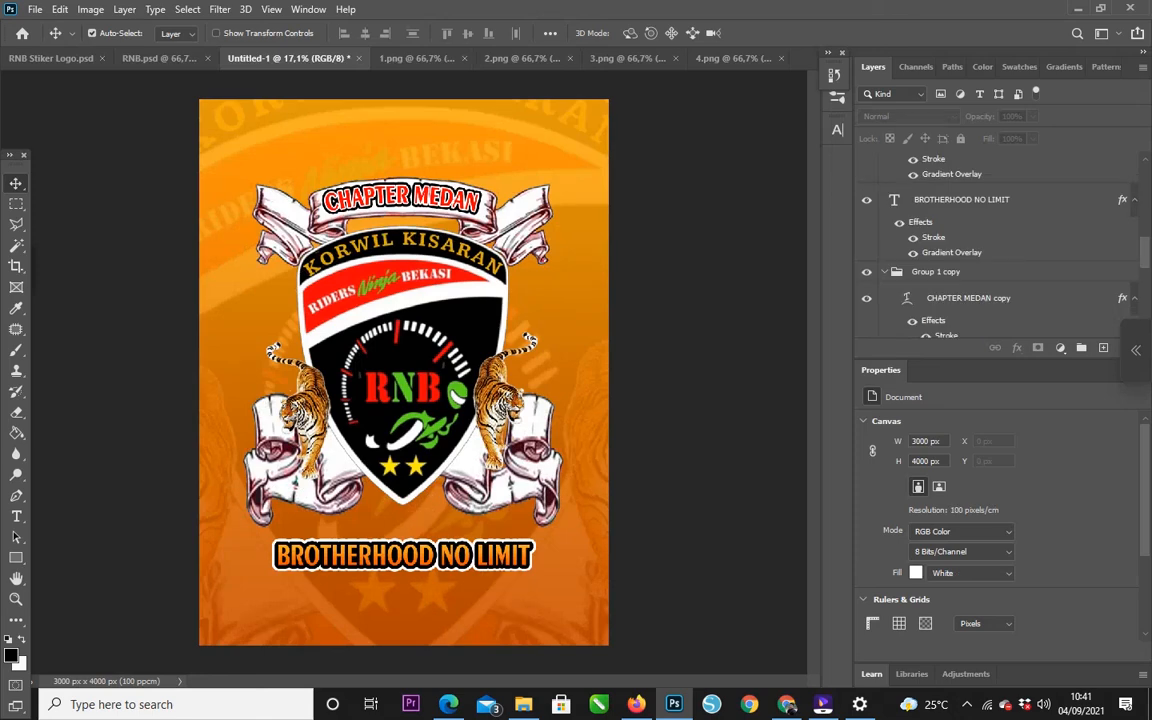
Compare the new sticker's layout and lettering with the RNB.psd reference design, ending on the new sticker document.
click(158, 58)
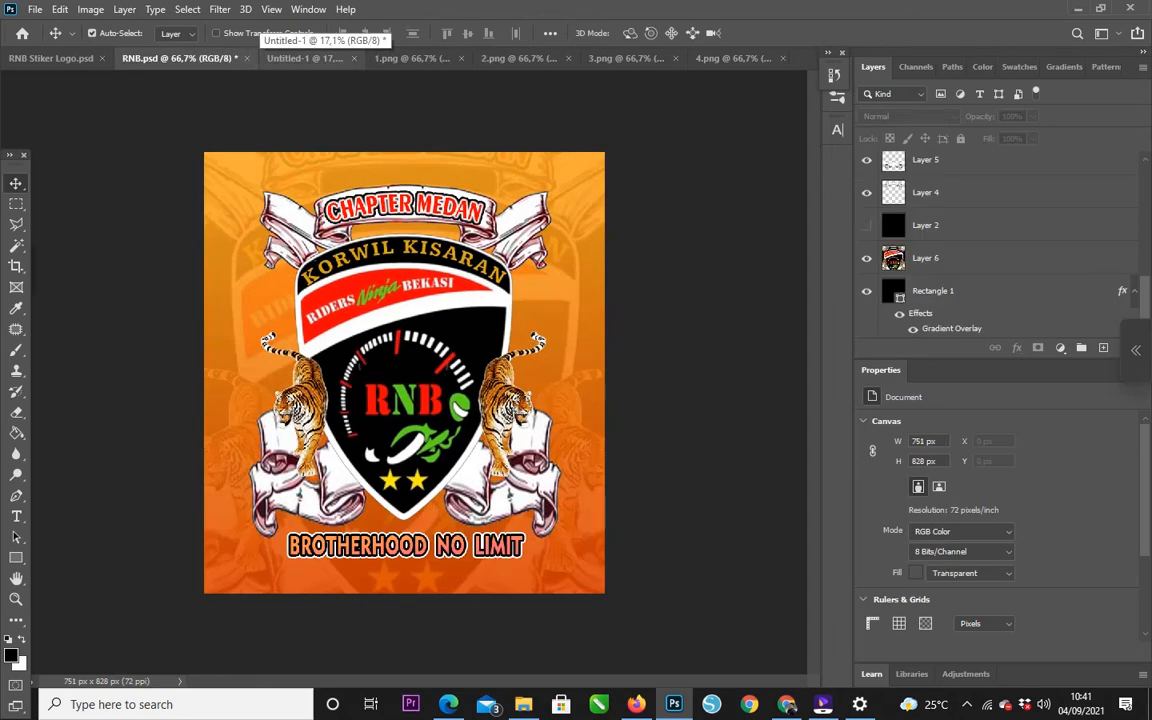
click(300, 58)
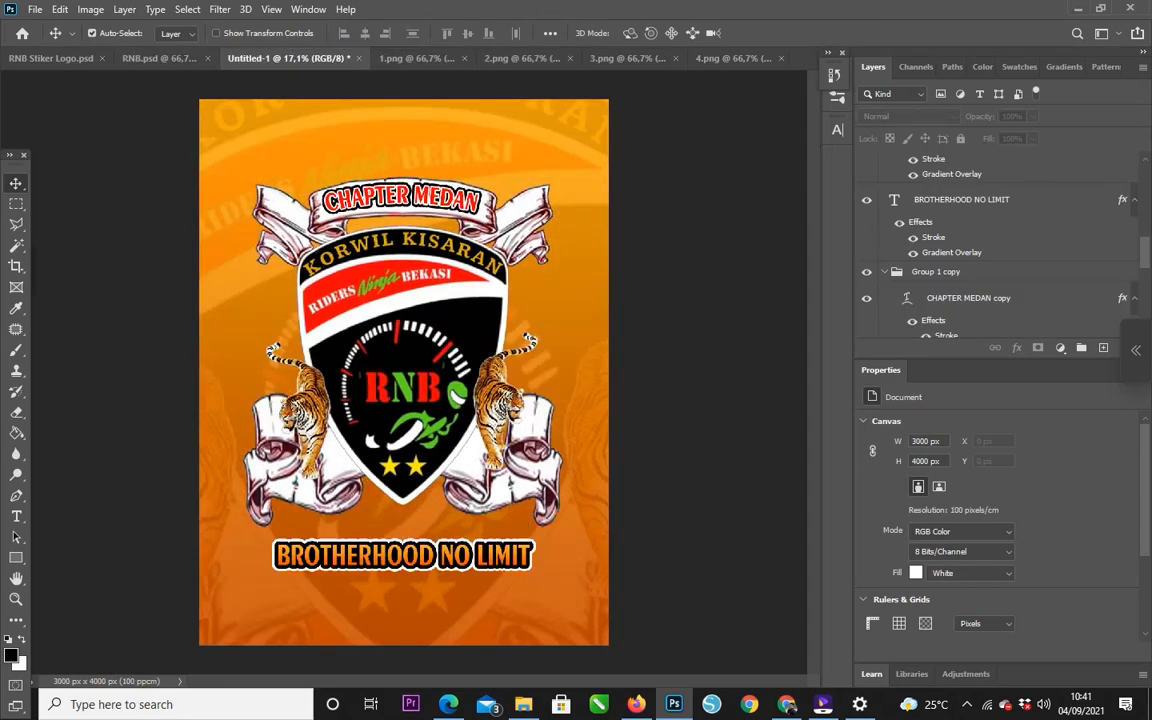
click(160, 58)
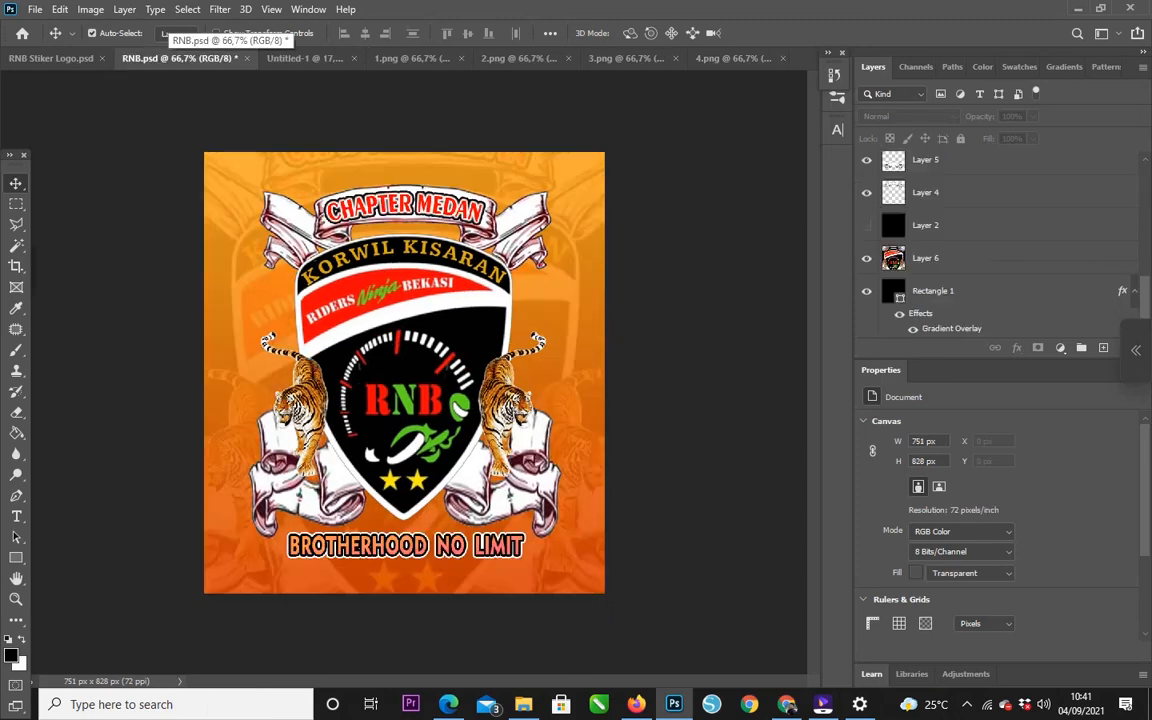
click(300, 58)
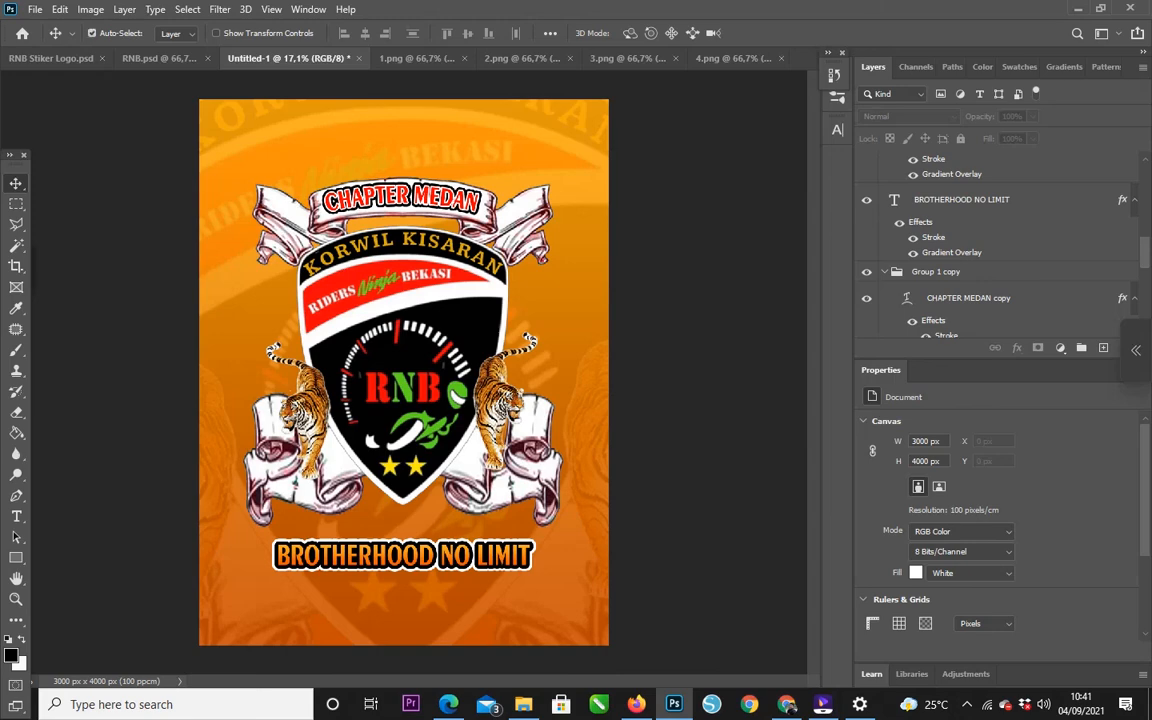
Save the sticker on the computer as a JPEG named RNB in the File PNG RNB folder, accepting the default JPEG options.
key(ctrl+s)
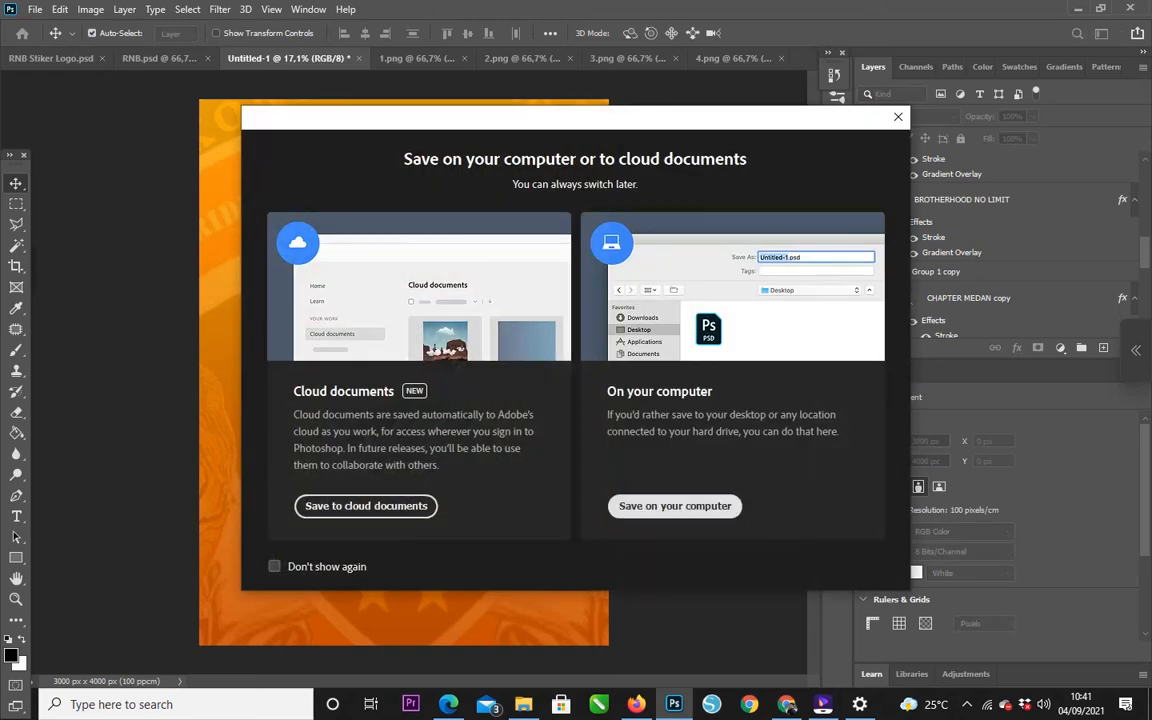
click(674, 506)
click(313, 243)
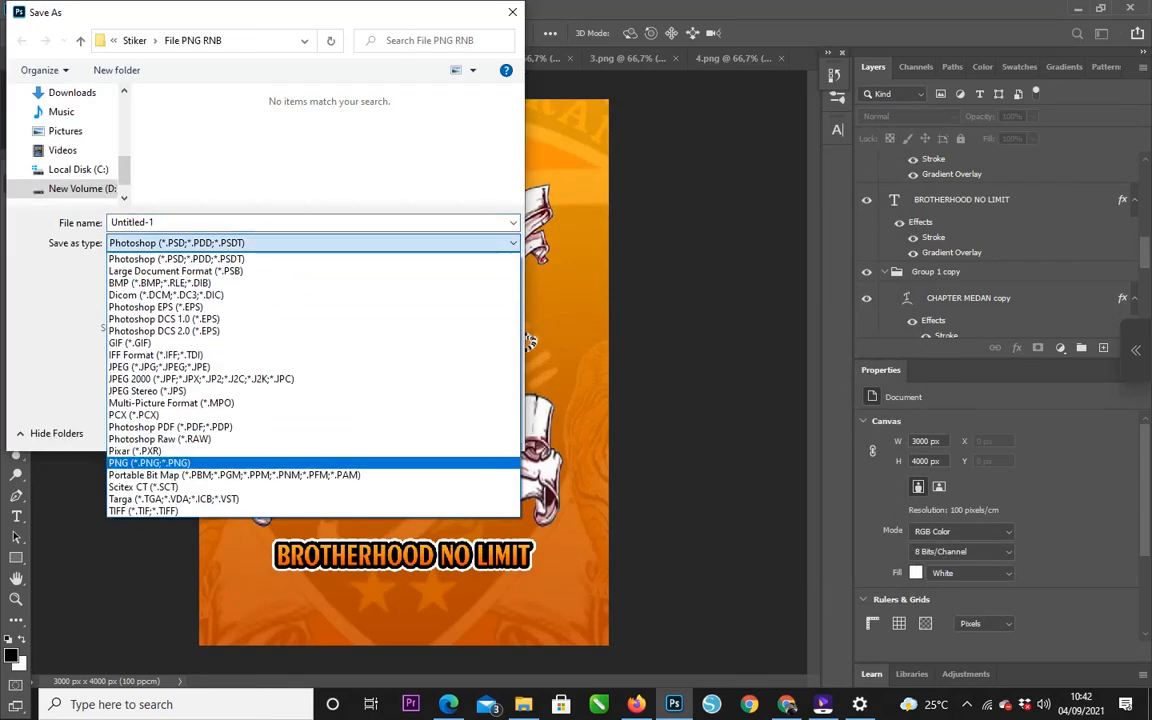
click(160, 417)
click(180, 243)
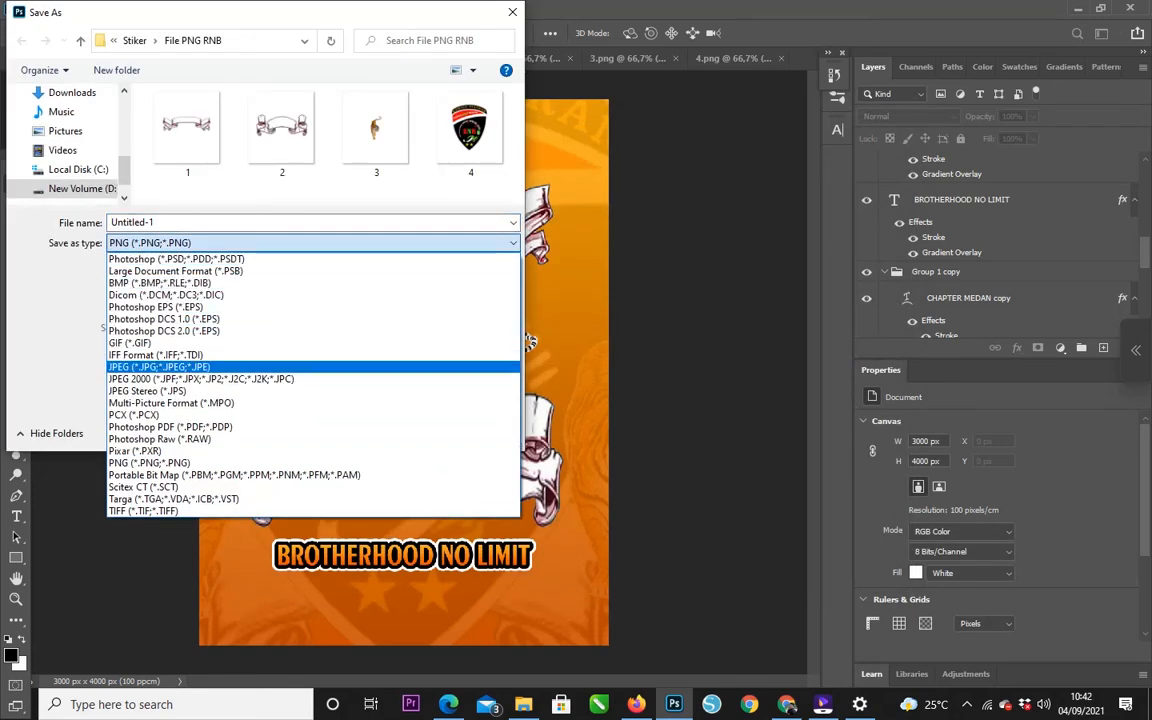
click(165, 366)
key(shift+Tab)
text(RNB)
key(Return)
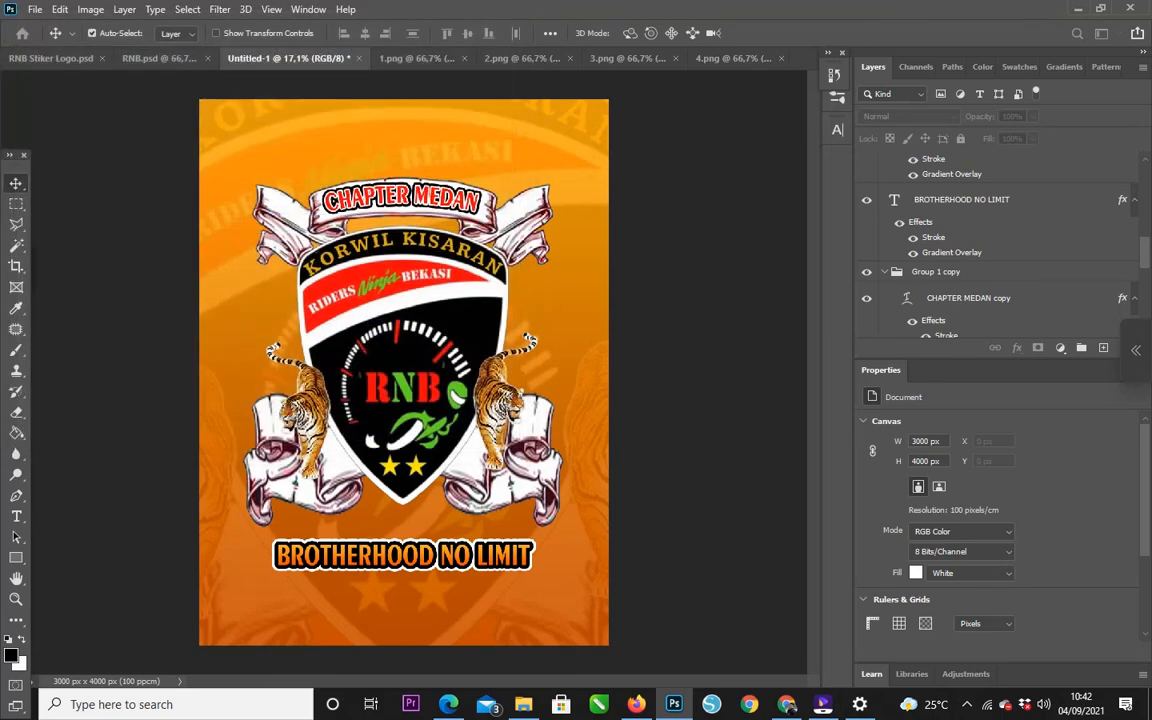
key(Return)
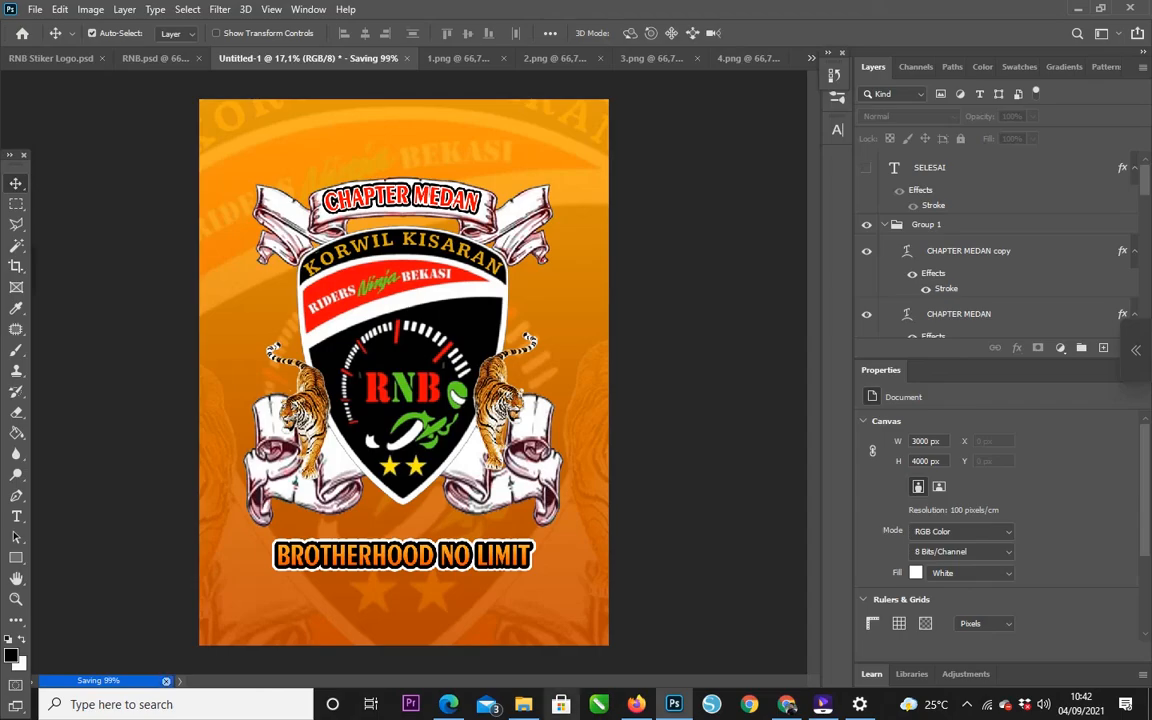
Switch to File Explorer, view the exported RNB image from the File PNG RNB folder, and close the viewer.
click(523, 704)
click(558, 192)
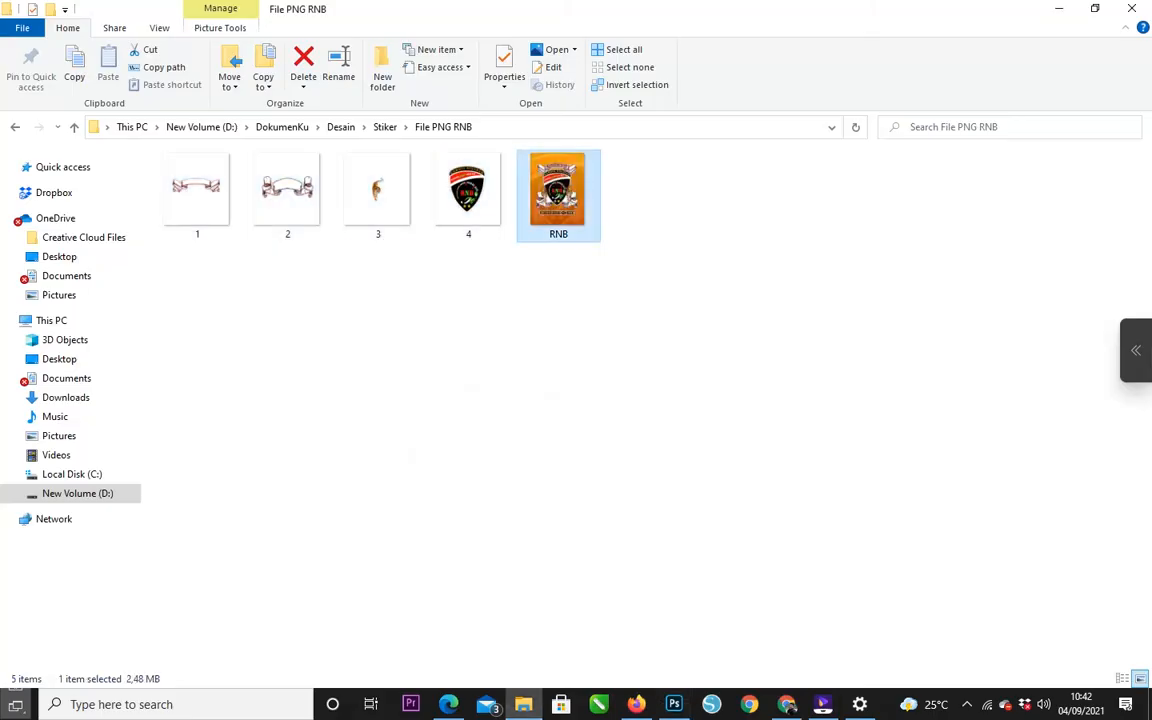
key(Return)
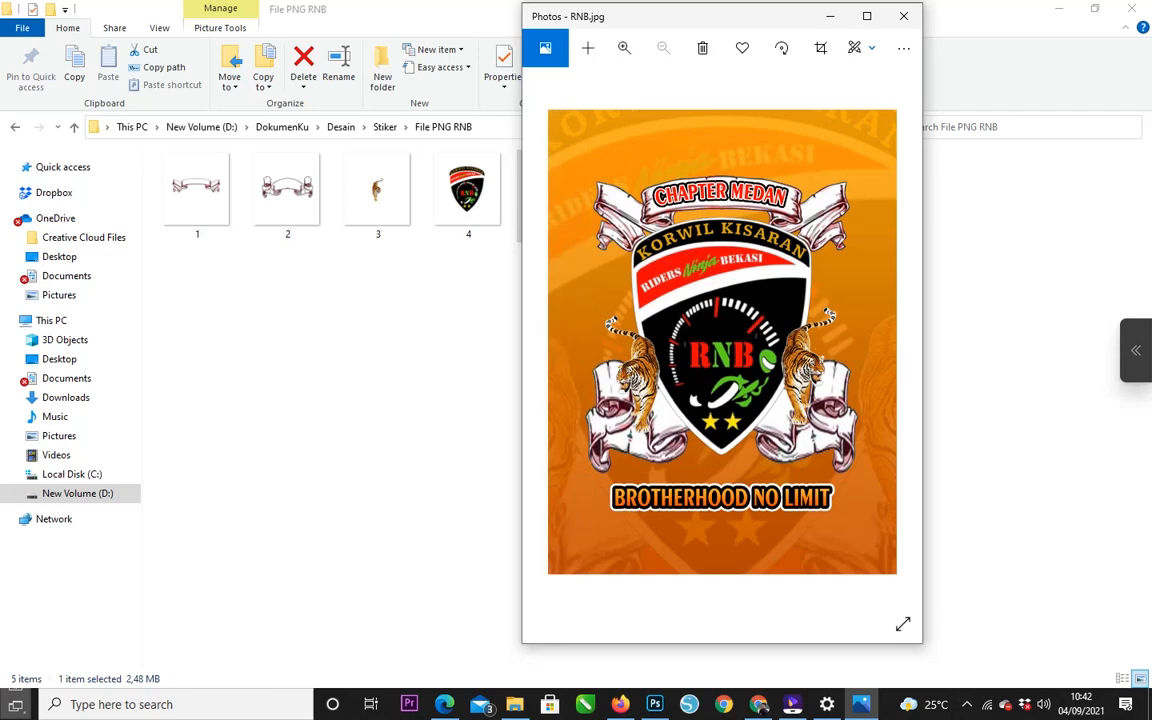
key(alt+F4)
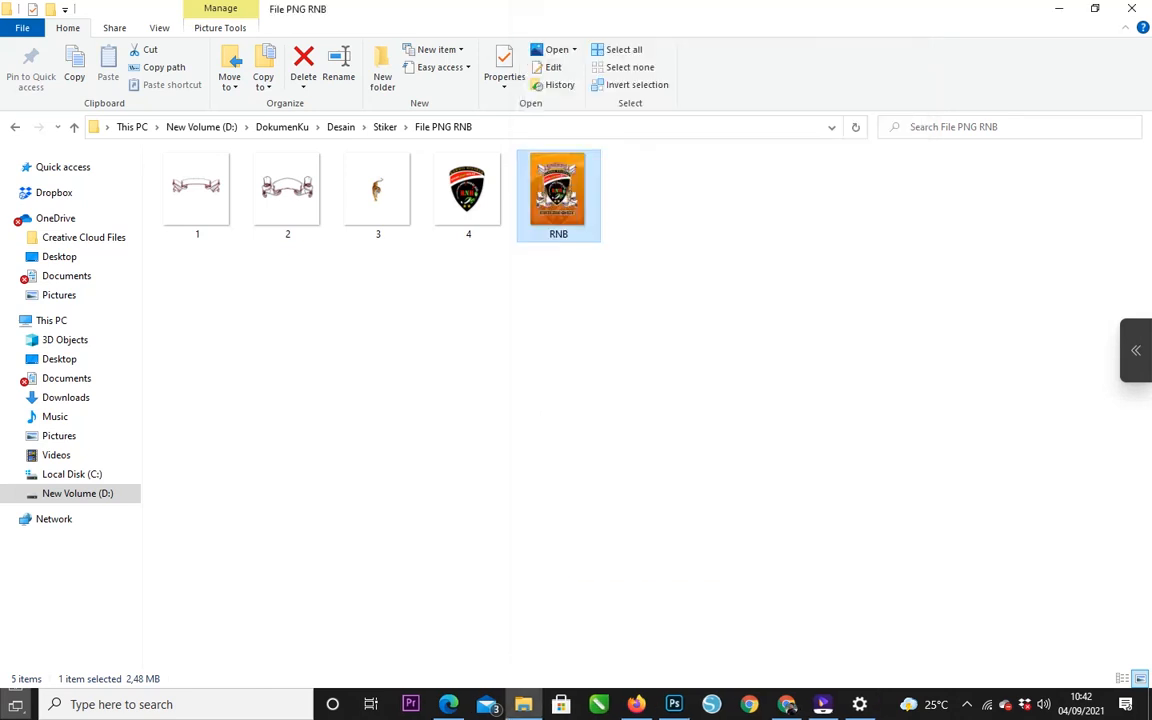